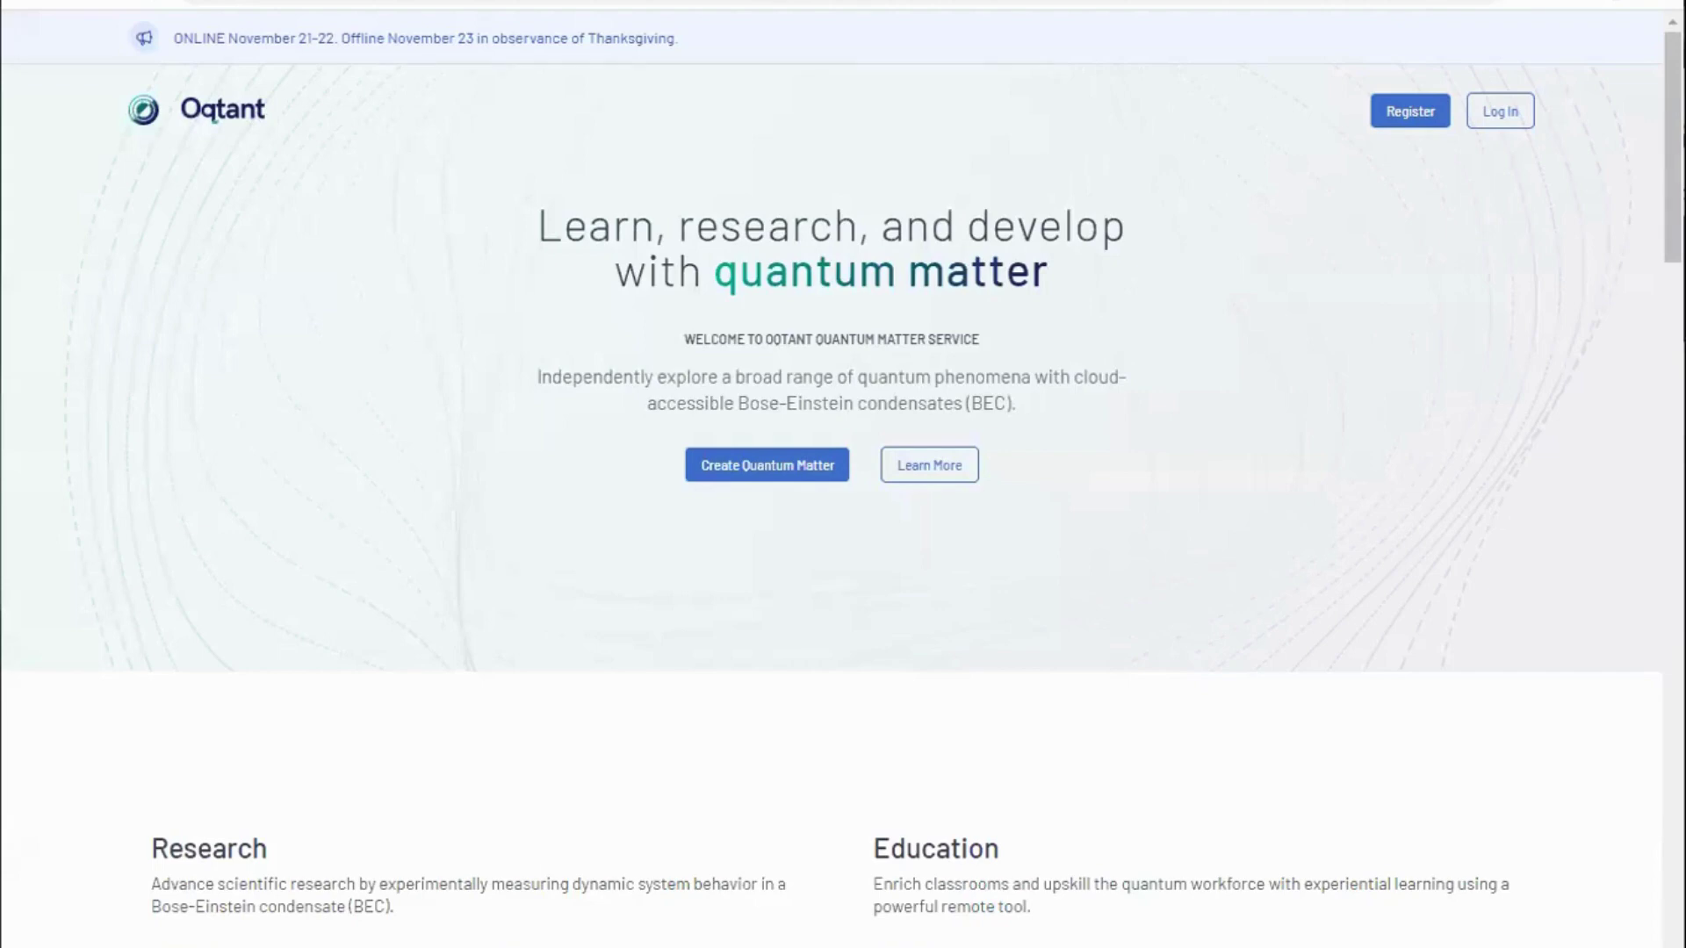
Step: Sign in to Oqtant with the account e-mail and the saved password
{"action": "left_click", "coordinate": [1407, 112]}
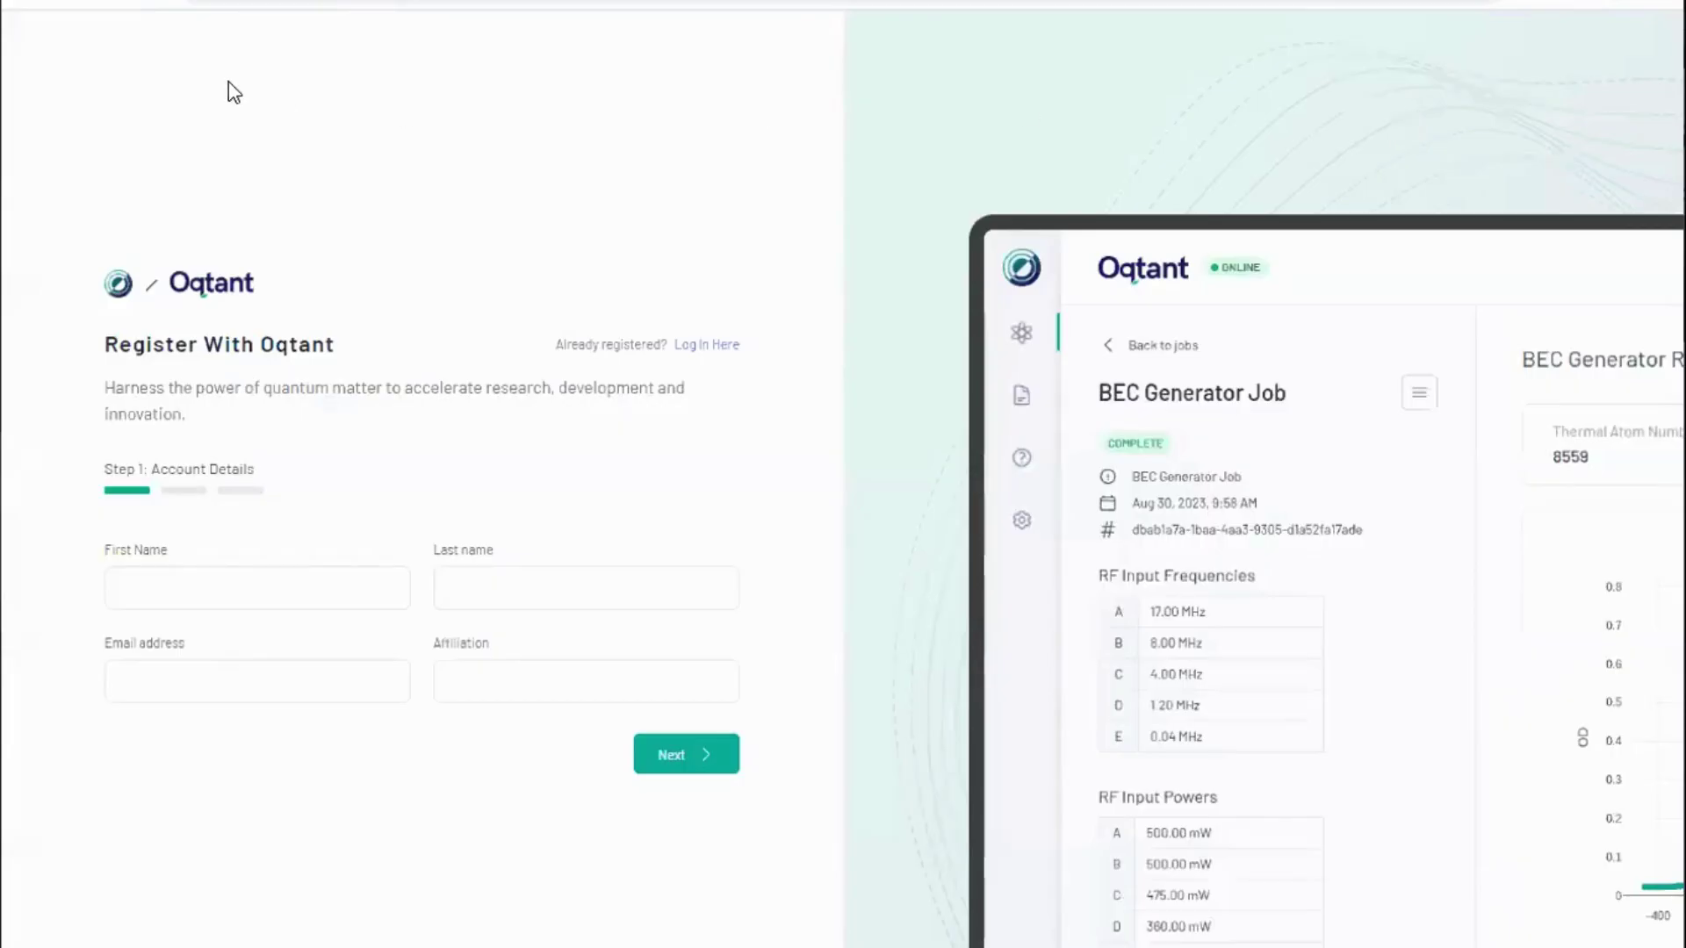
{"action": "left_click", "coordinate": [33, 4]}
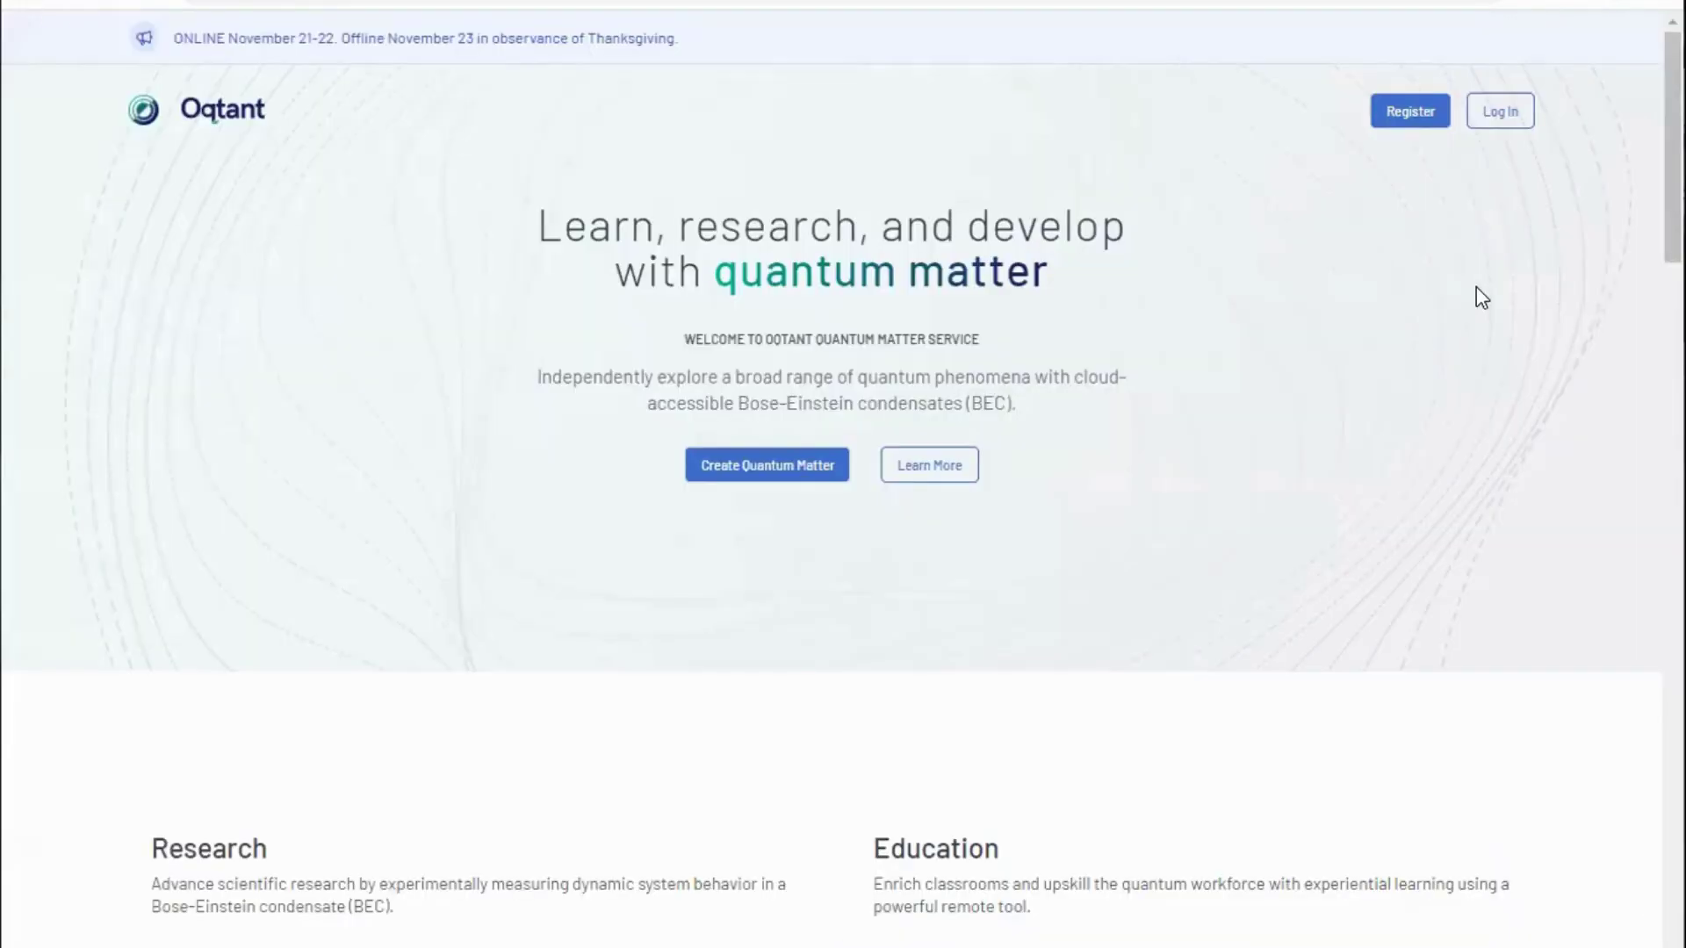
{"action": "left_click", "coordinate": [1495, 112]}
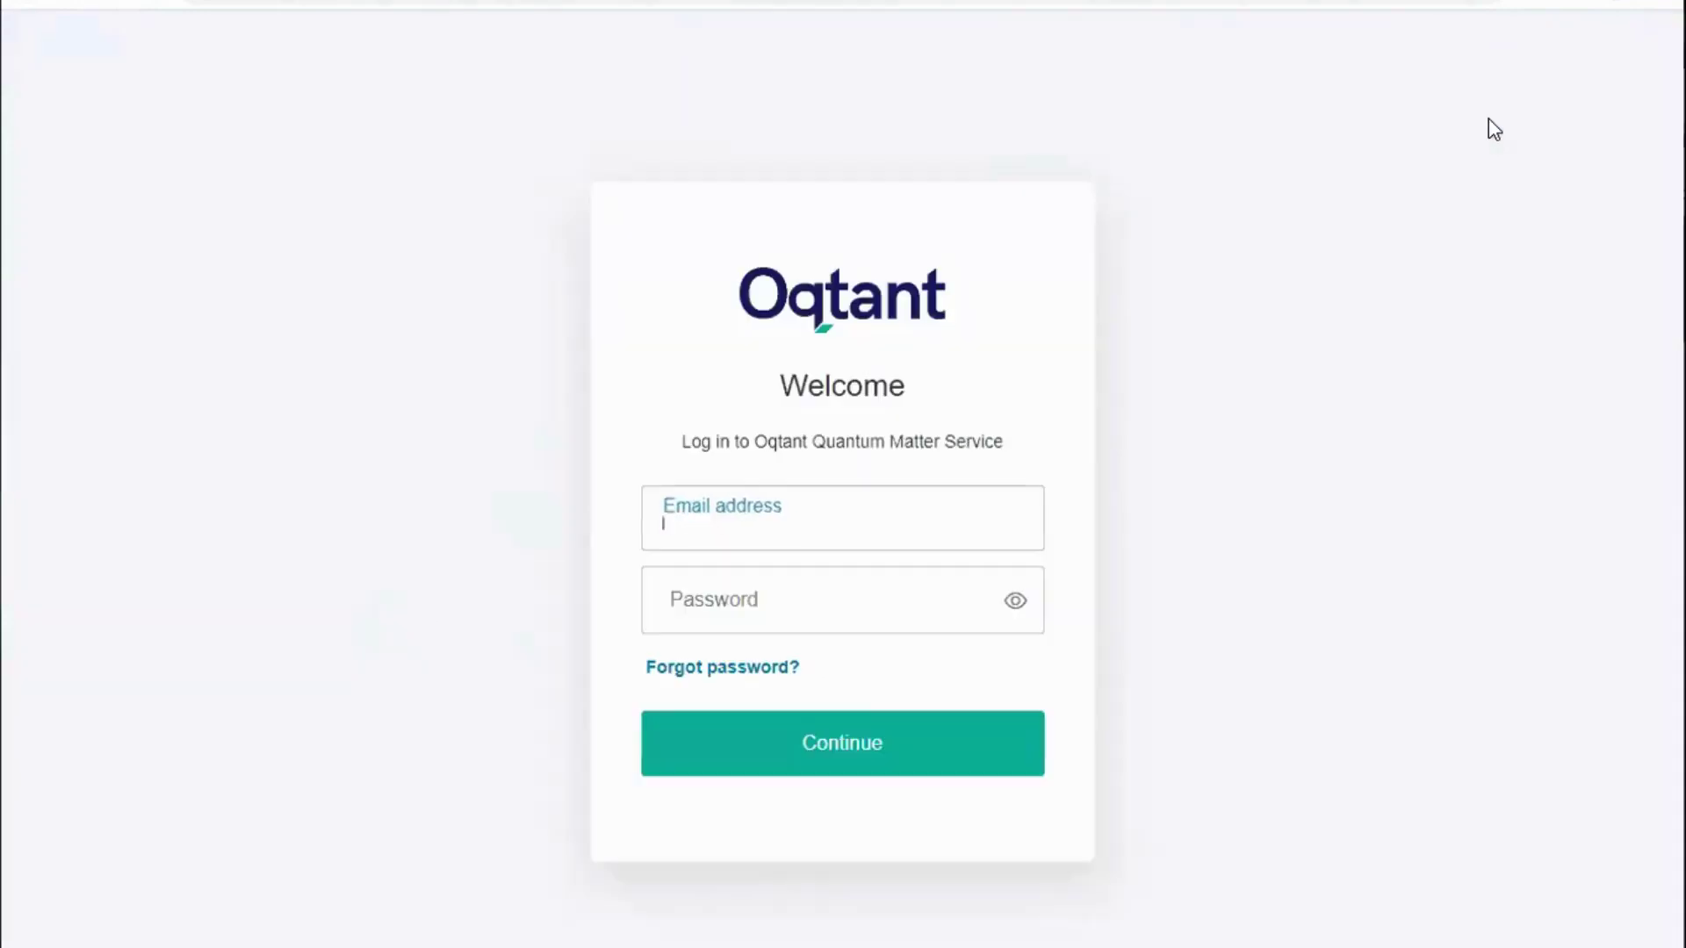
{"action": "left_click", "coordinate": [790, 594]}
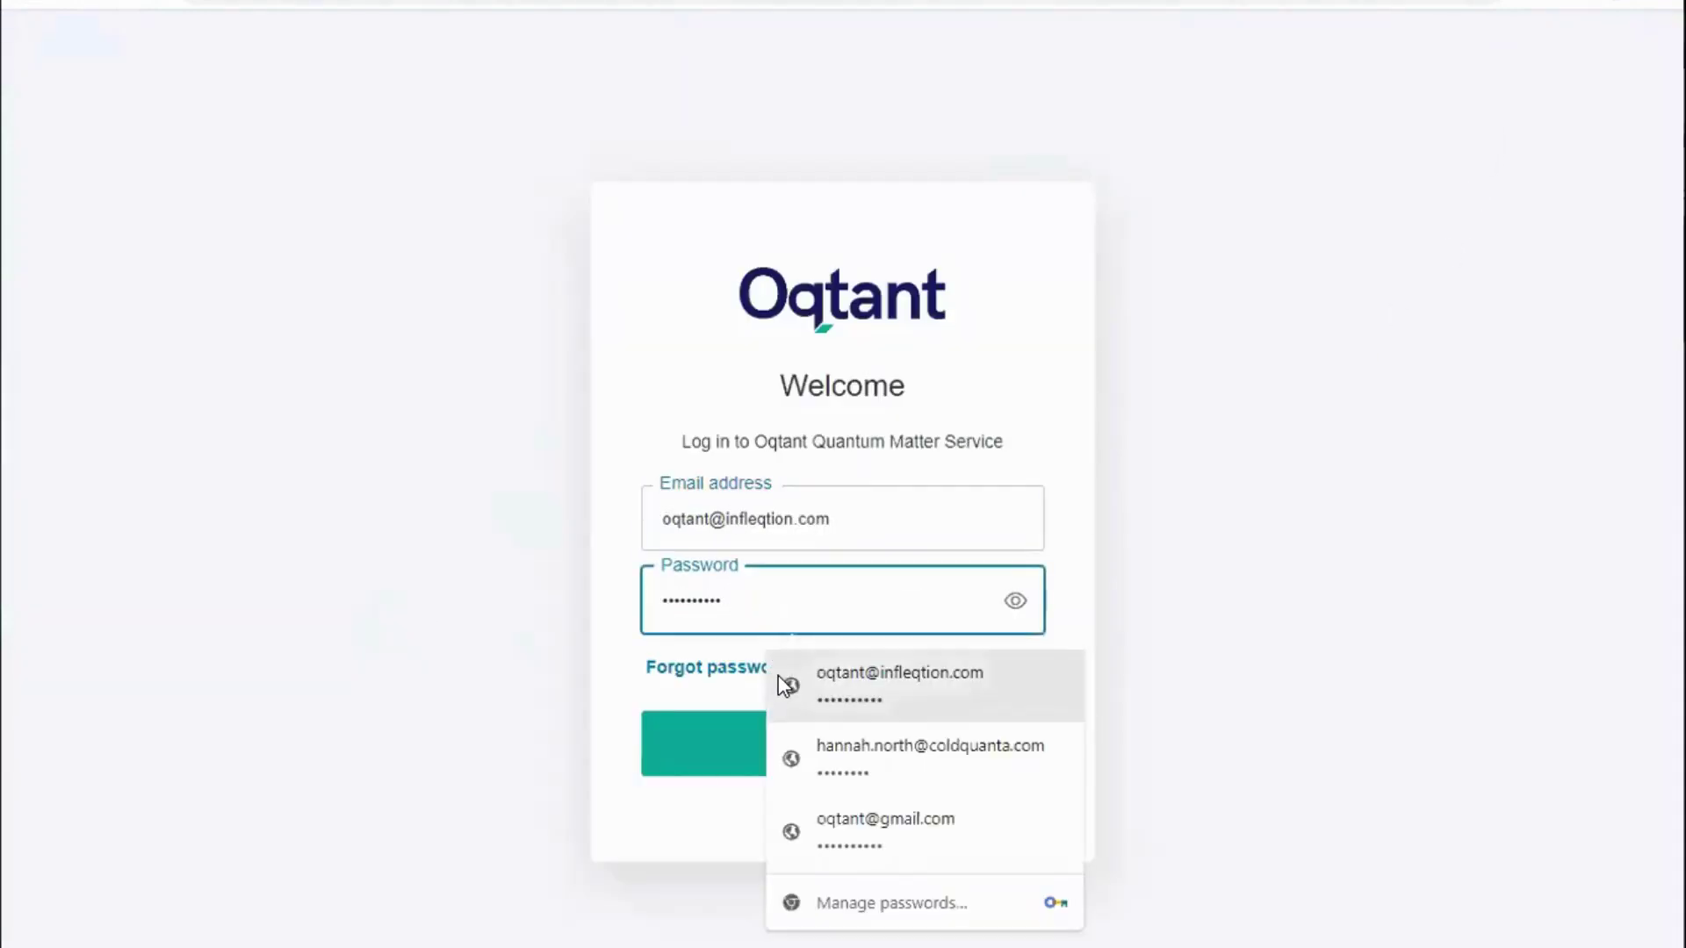
{"action": "left_click", "coordinate": [783, 682]}
{"action": "left_click", "coordinate": [748, 734]}
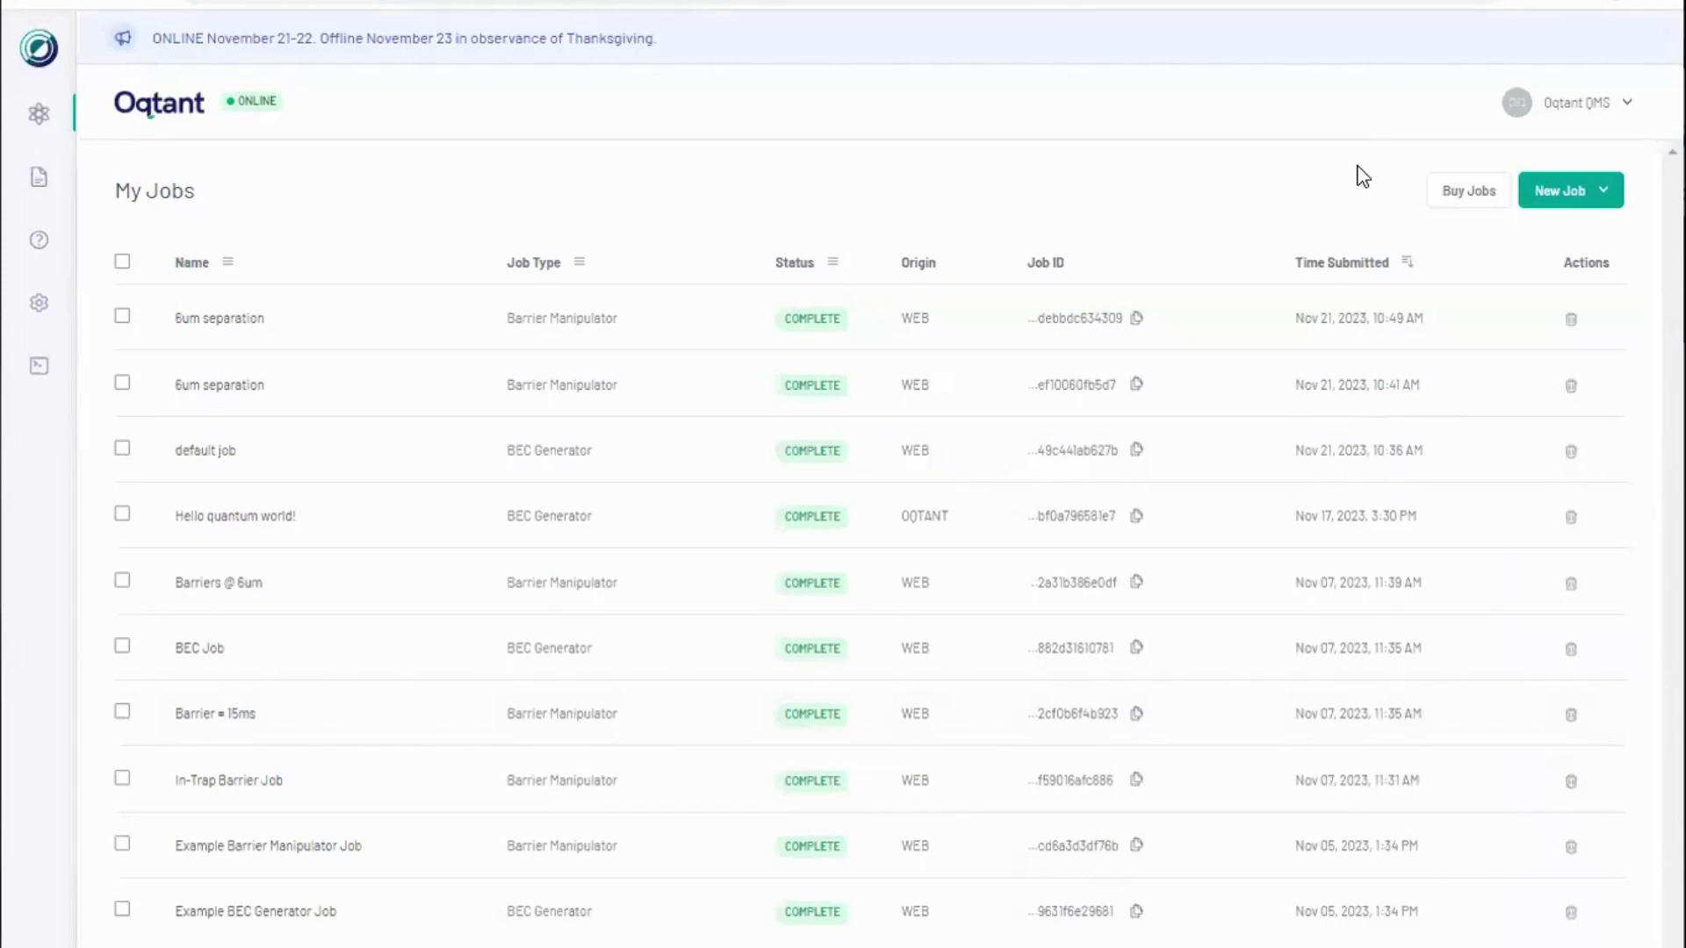
{"action": "left_click", "coordinate": [1456, 192]}
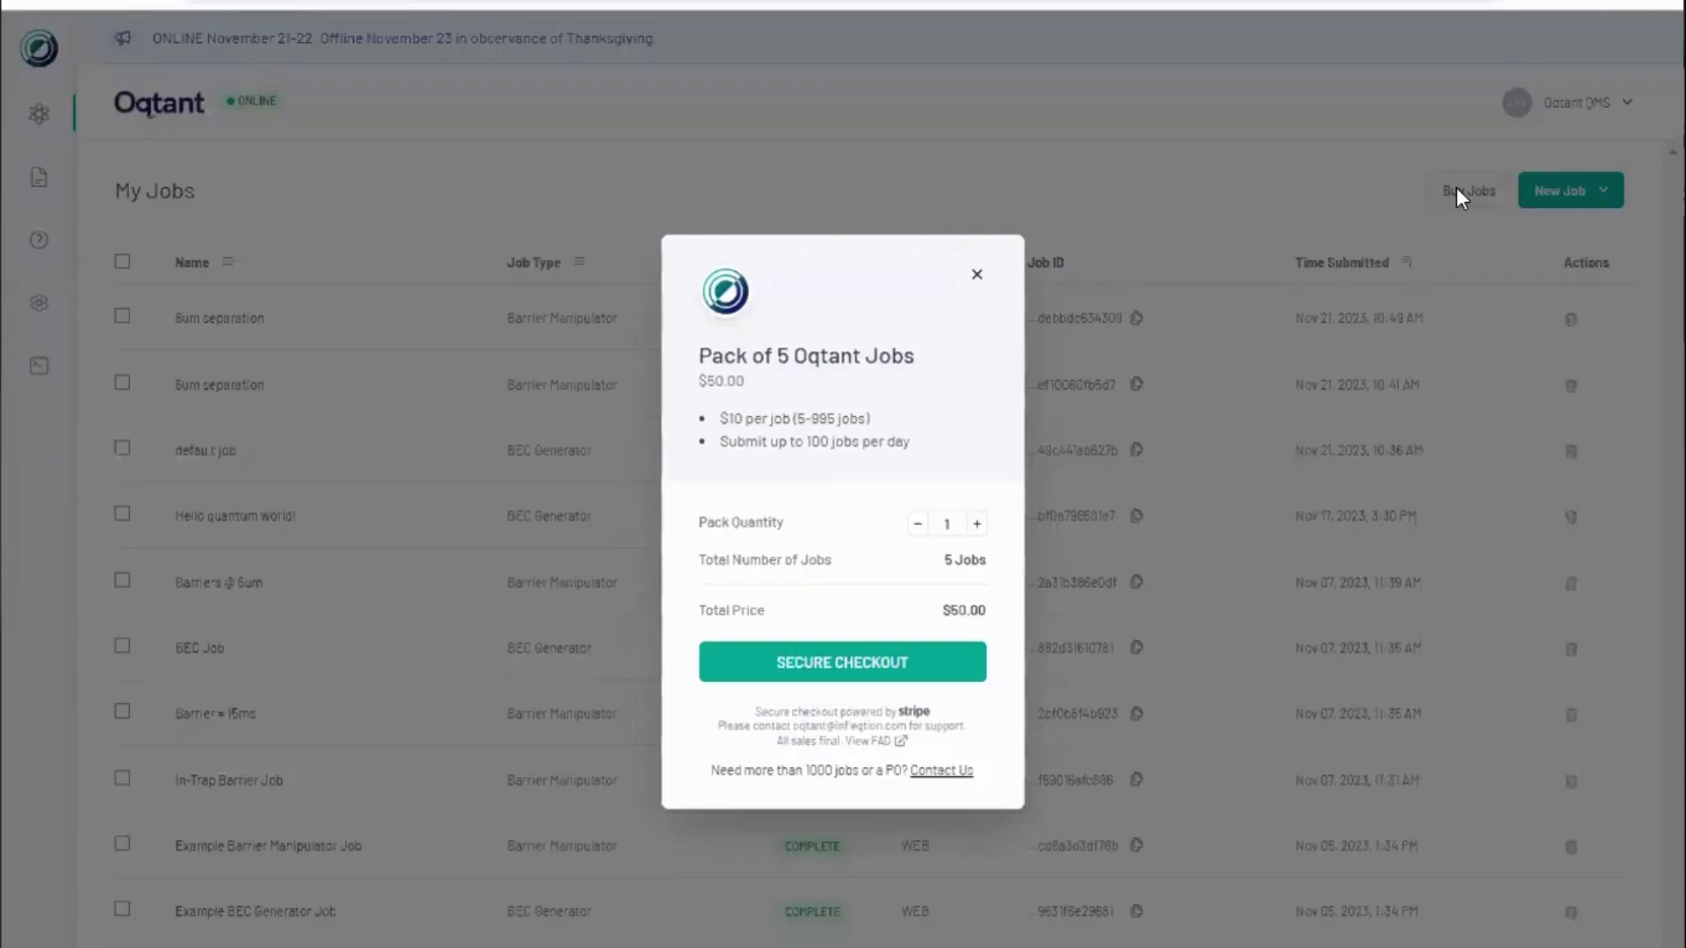
{"action": "left_click", "coordinate": [978, 277]}
{"action": "left_click", "coordinate": [1554, 199]}
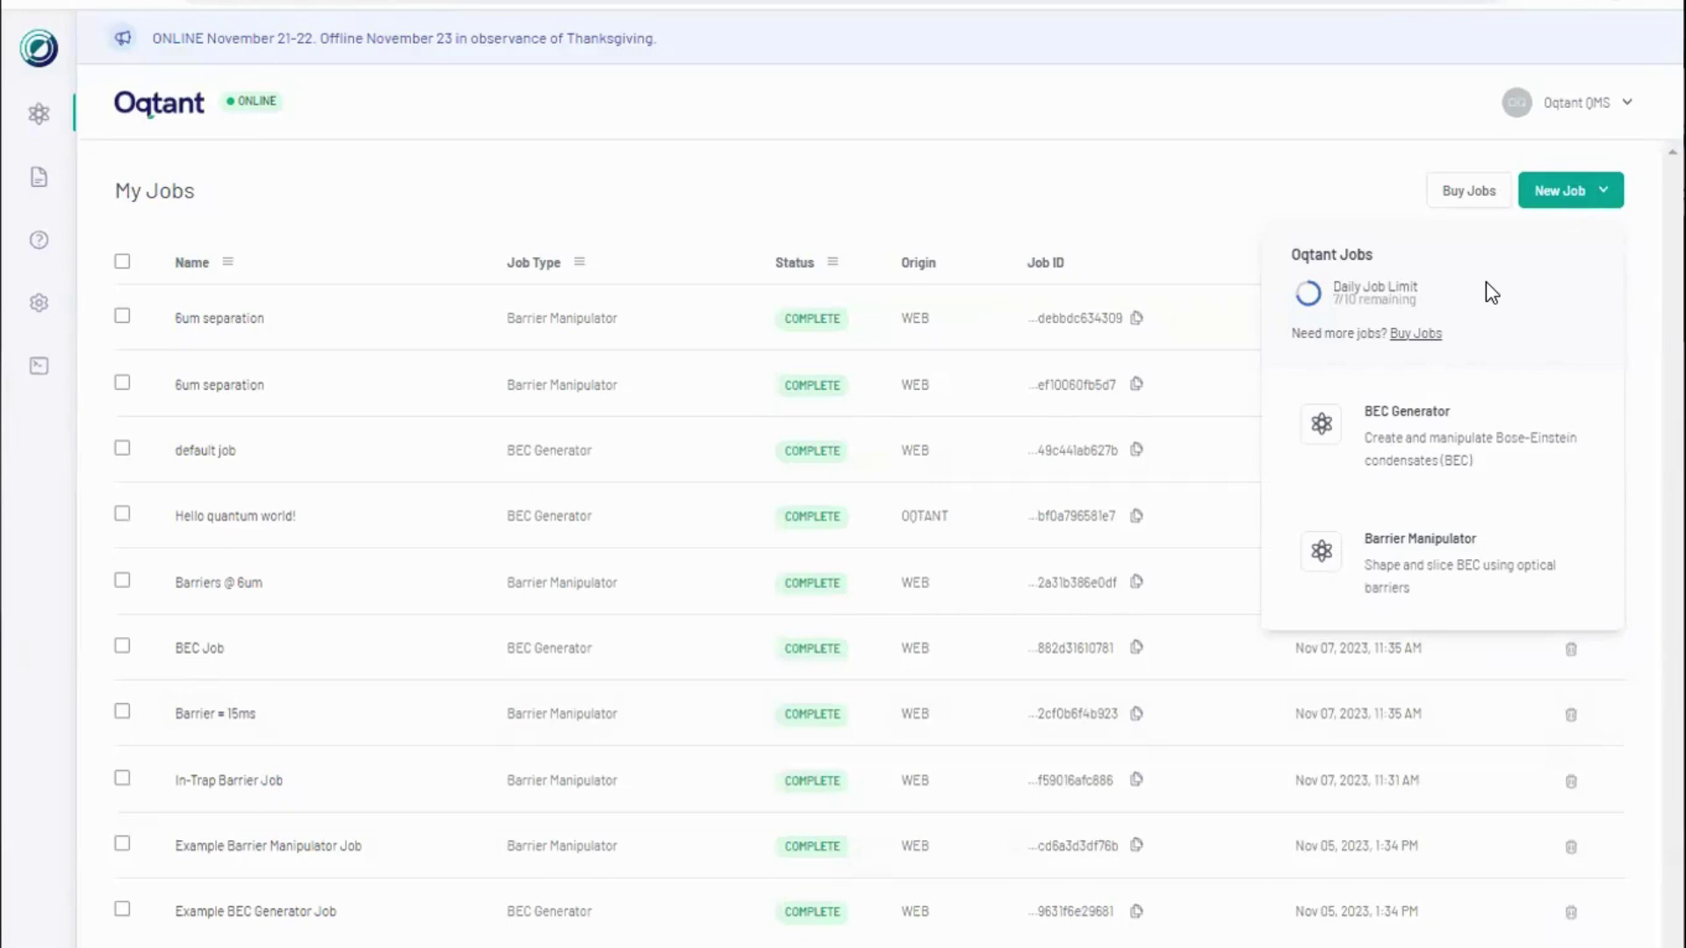
{"action": "left_click", "coordinate": [1148, 254]}
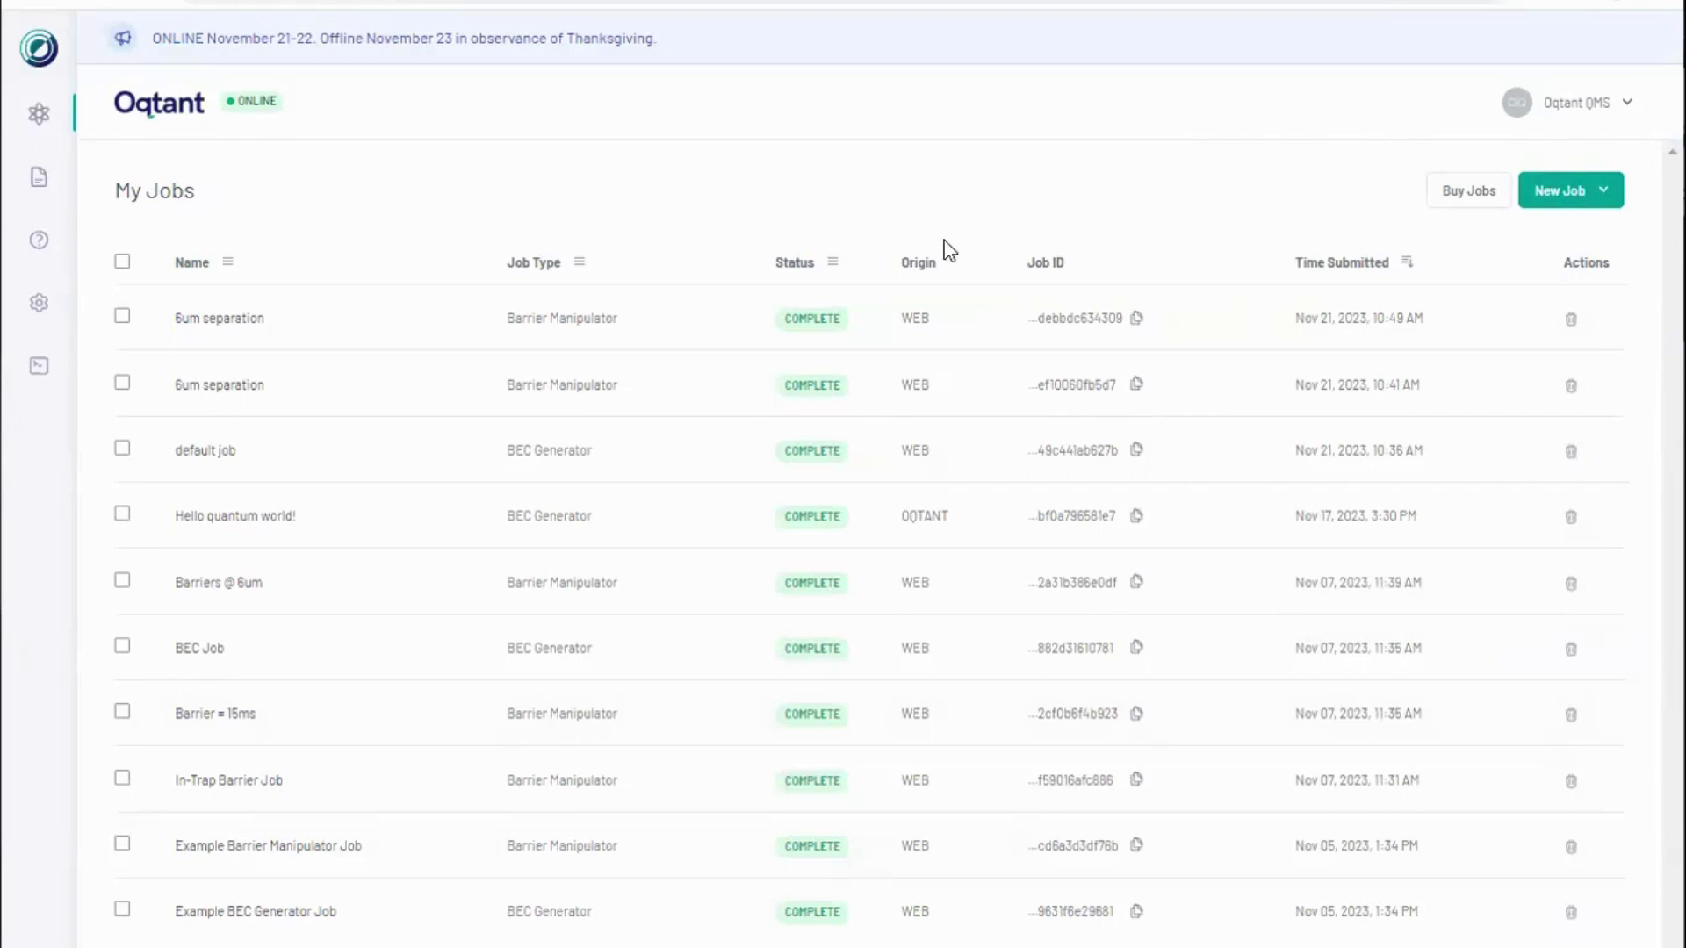
{"action": "left_click", "coordinate": [1407, 264]}
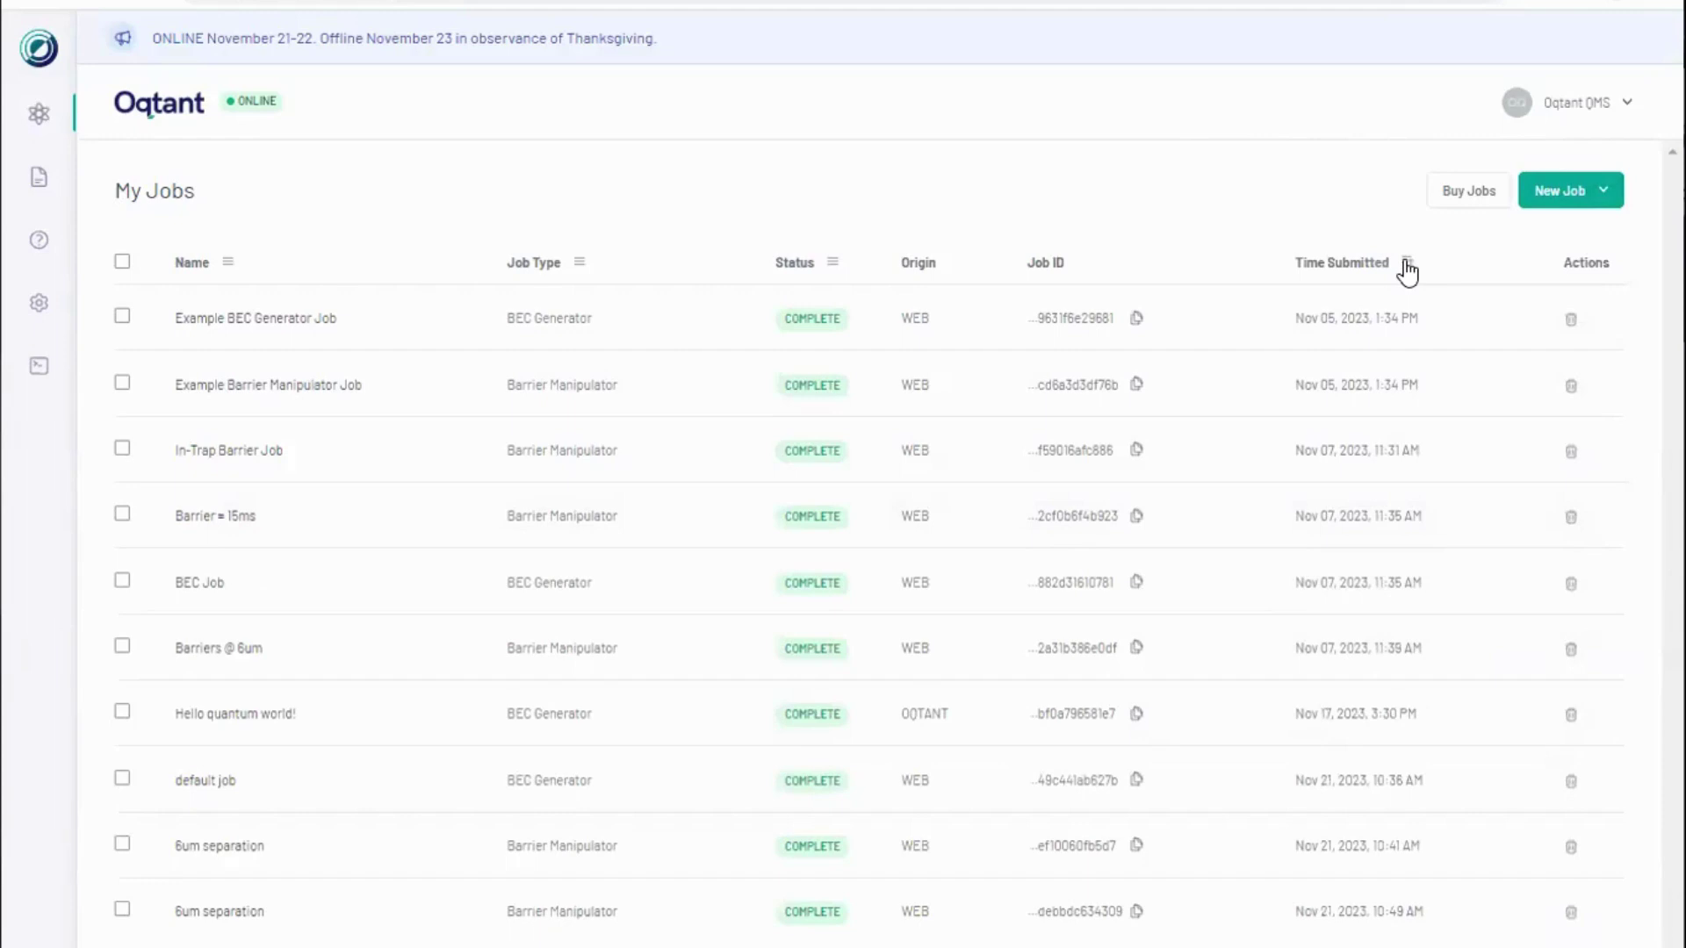
{"action": "left_click", "coordinate": [1406, 263]}
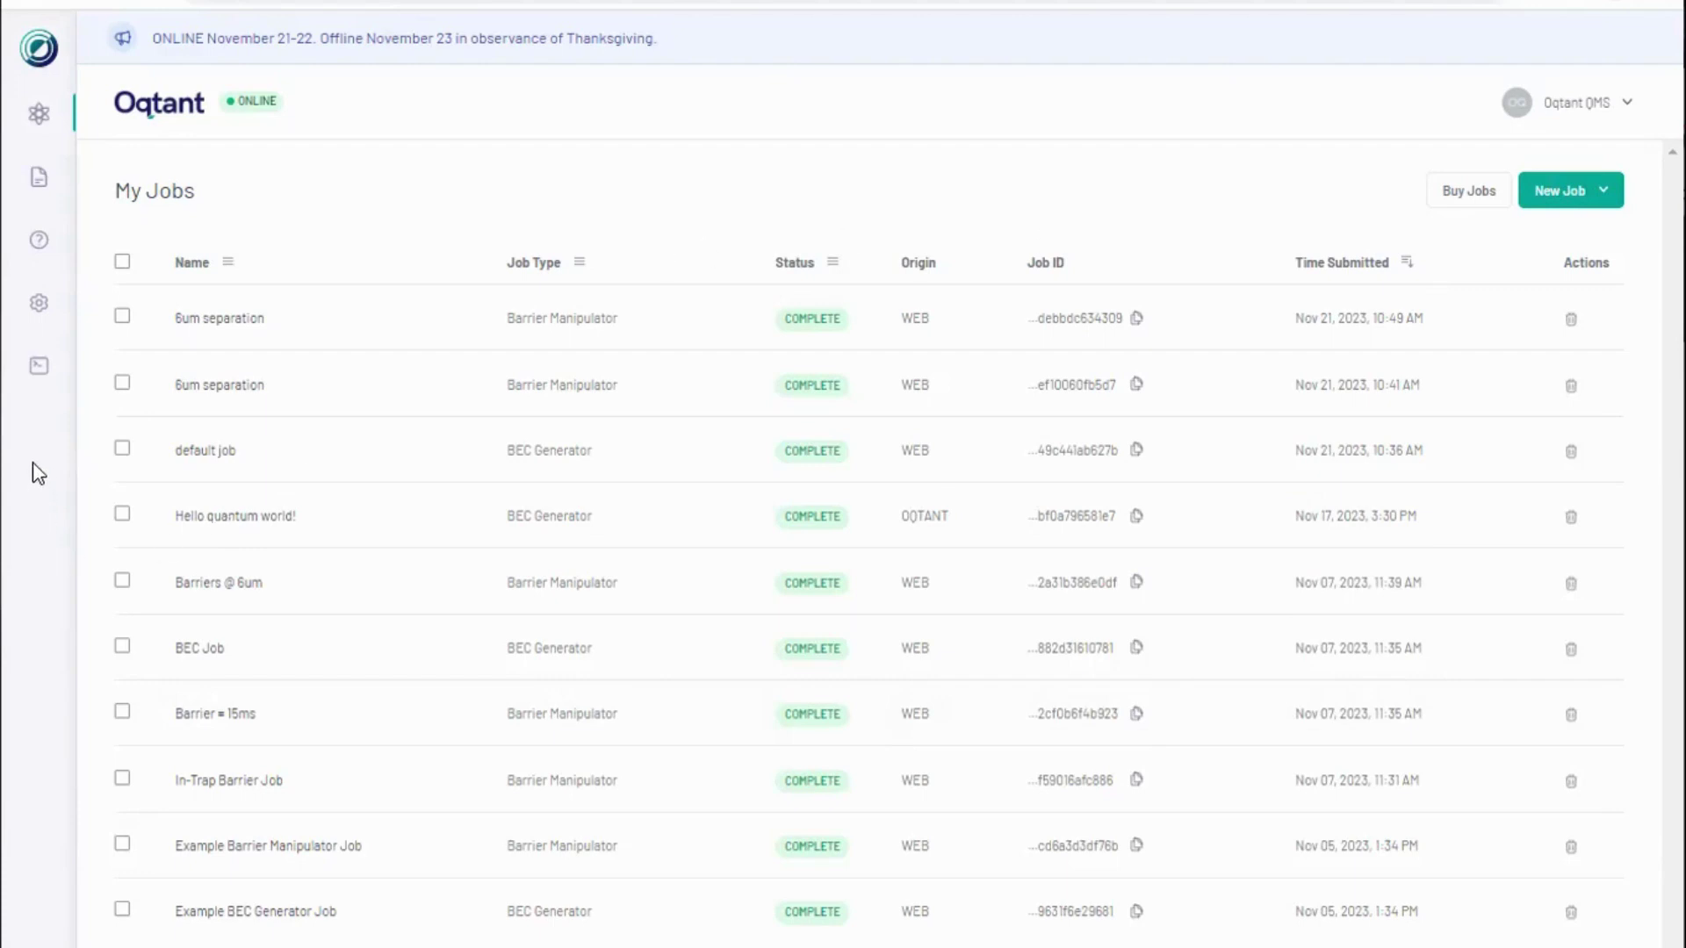
Step: Glance at the Oqtant API page, then show the BEC Generator and Barrier Manipulator job options
{"action": "left_click", "coordinate": [35, 357]}
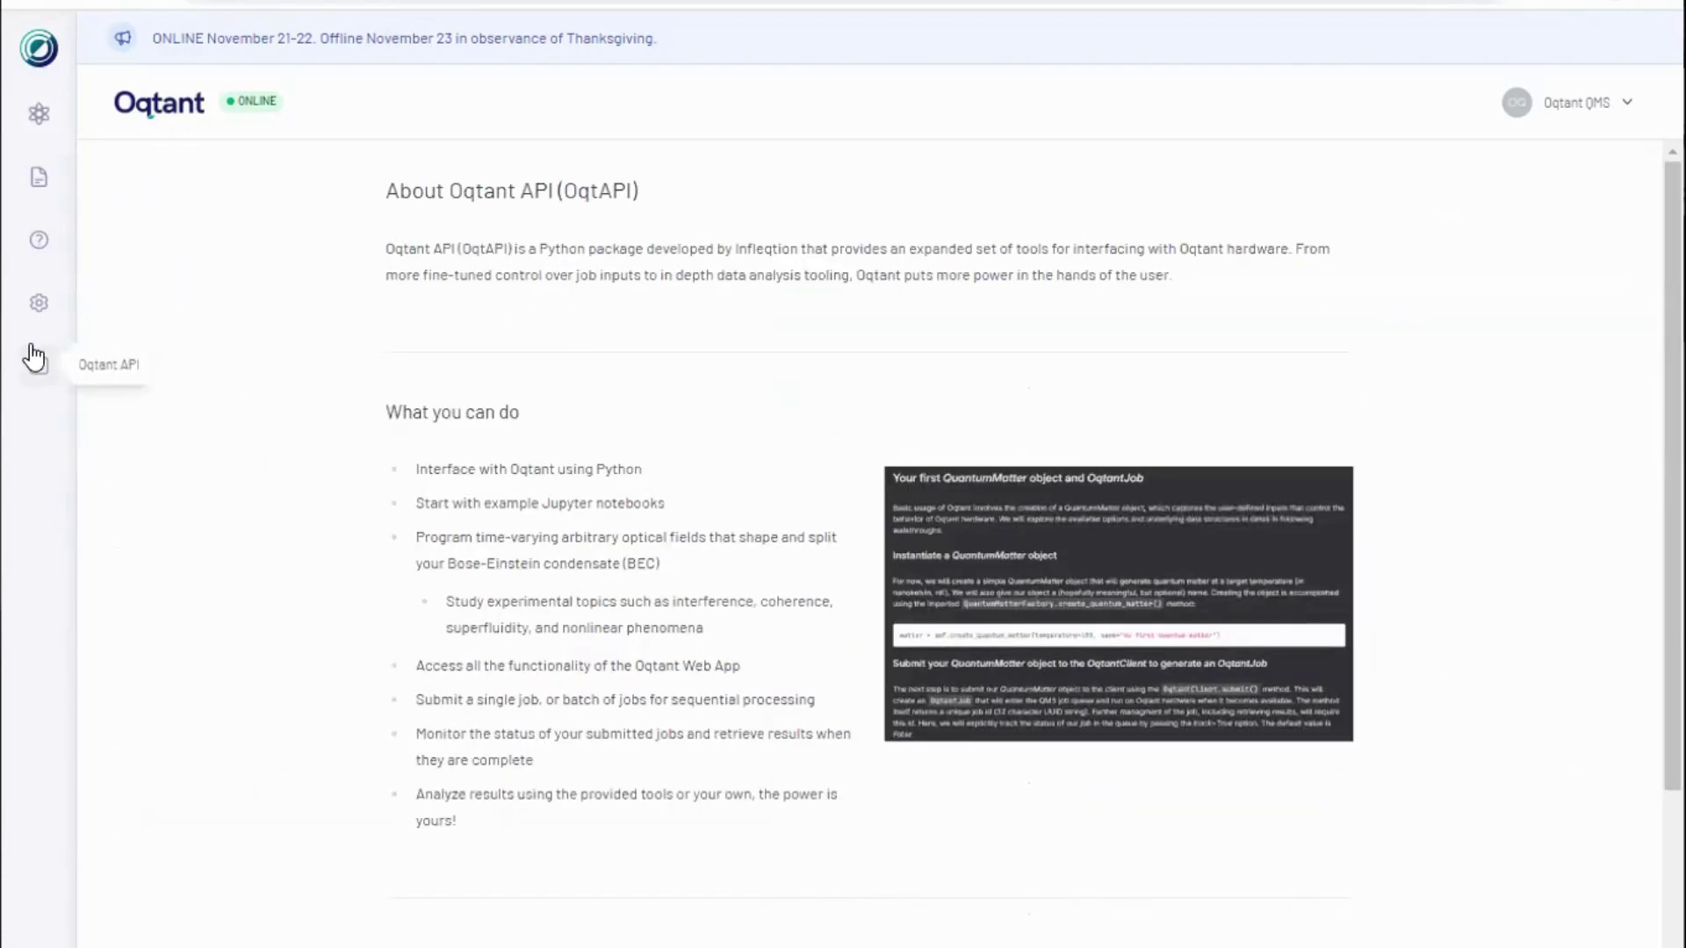
{"action": "left_click", "coordinate": [28, 126]}
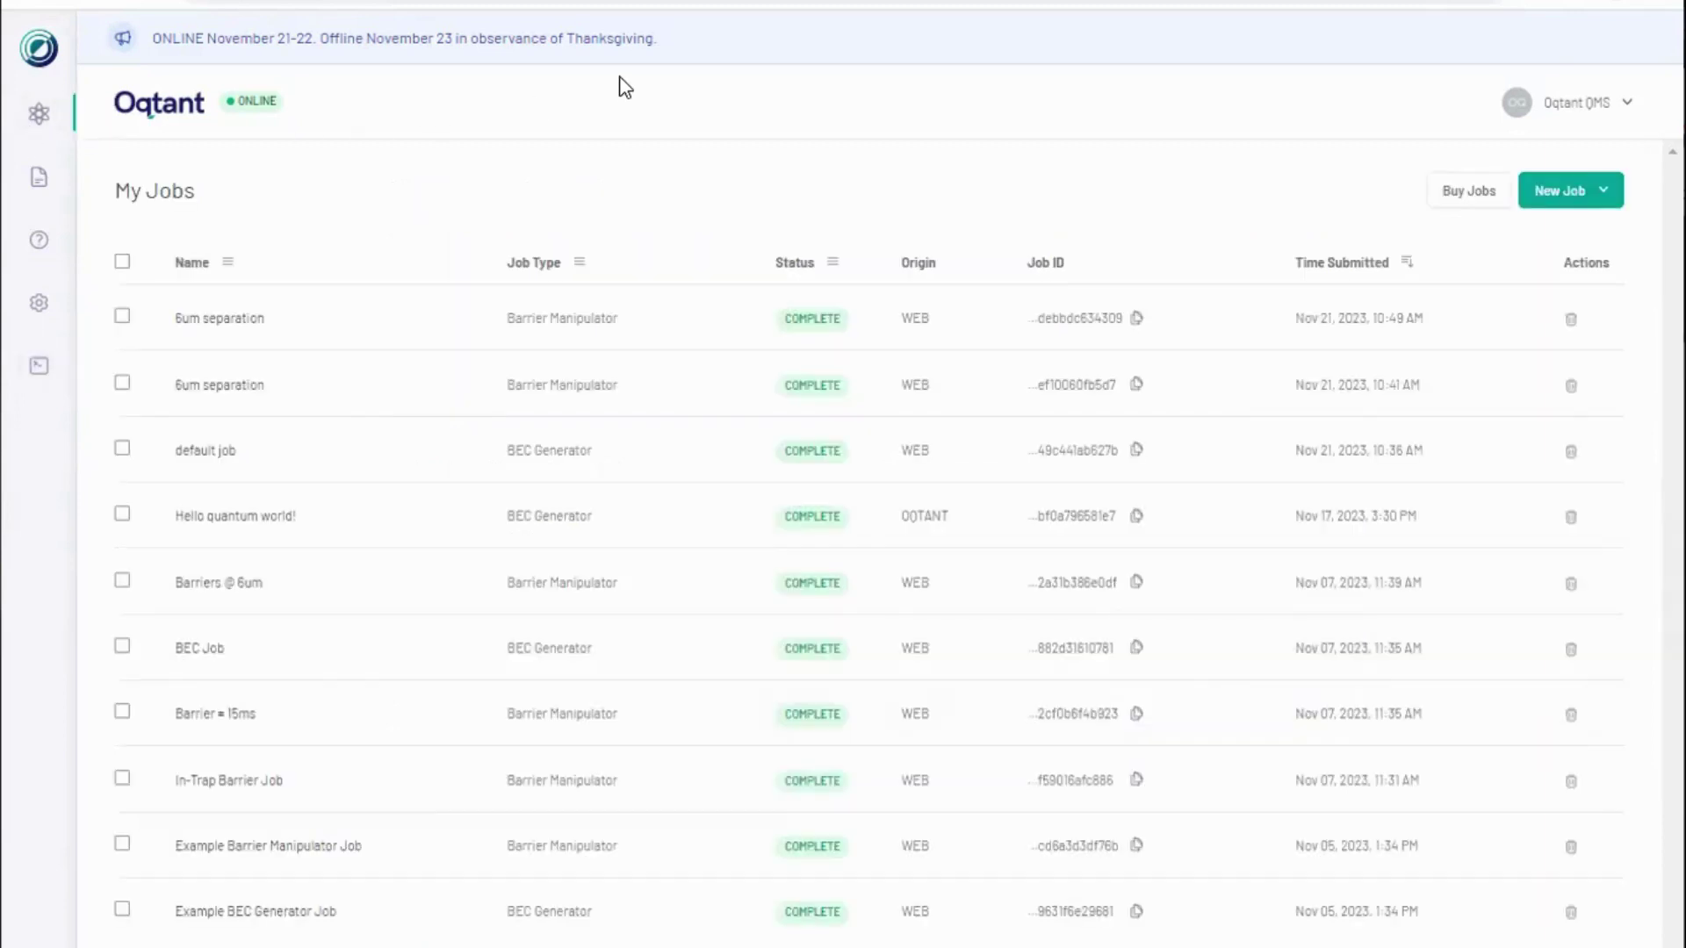
{"action": "left_click", "coordinate": [1572, 194]}
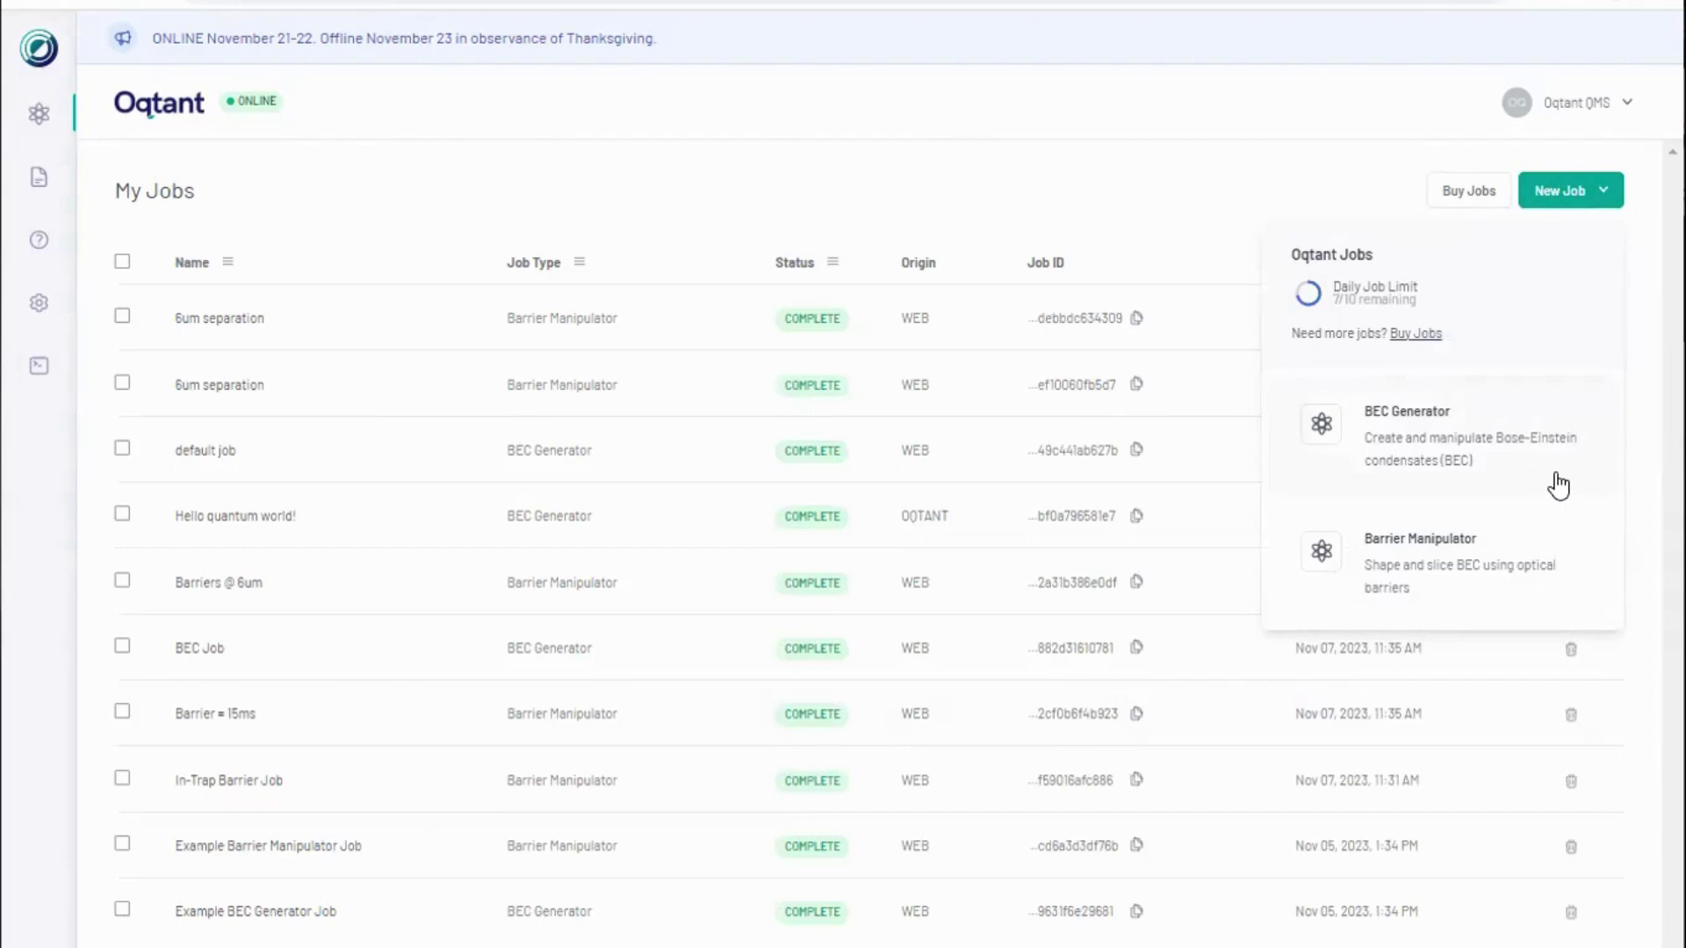
Step: Start a BEC Generator job and review the RF parameters explanation
{"action": "left_click", "coordinate": [1557, 474]}
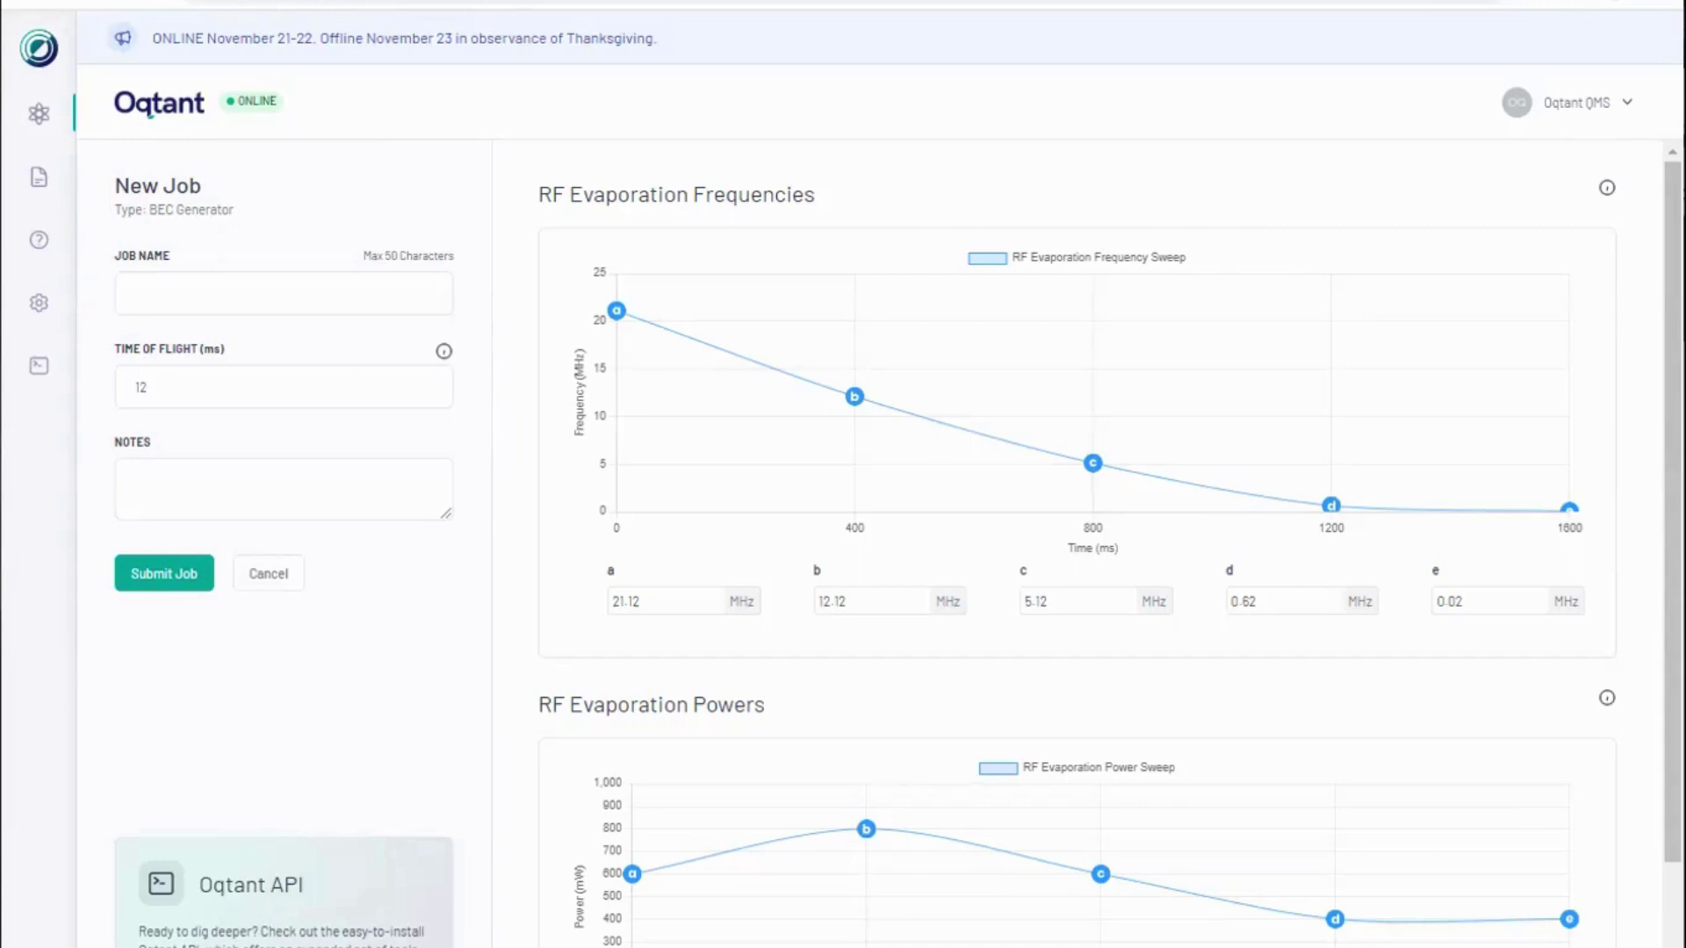
{"action": "mouse_move", "coordinate": [1066, 523]}
{"action": "left_click", "coordinate": [1610, 190]}
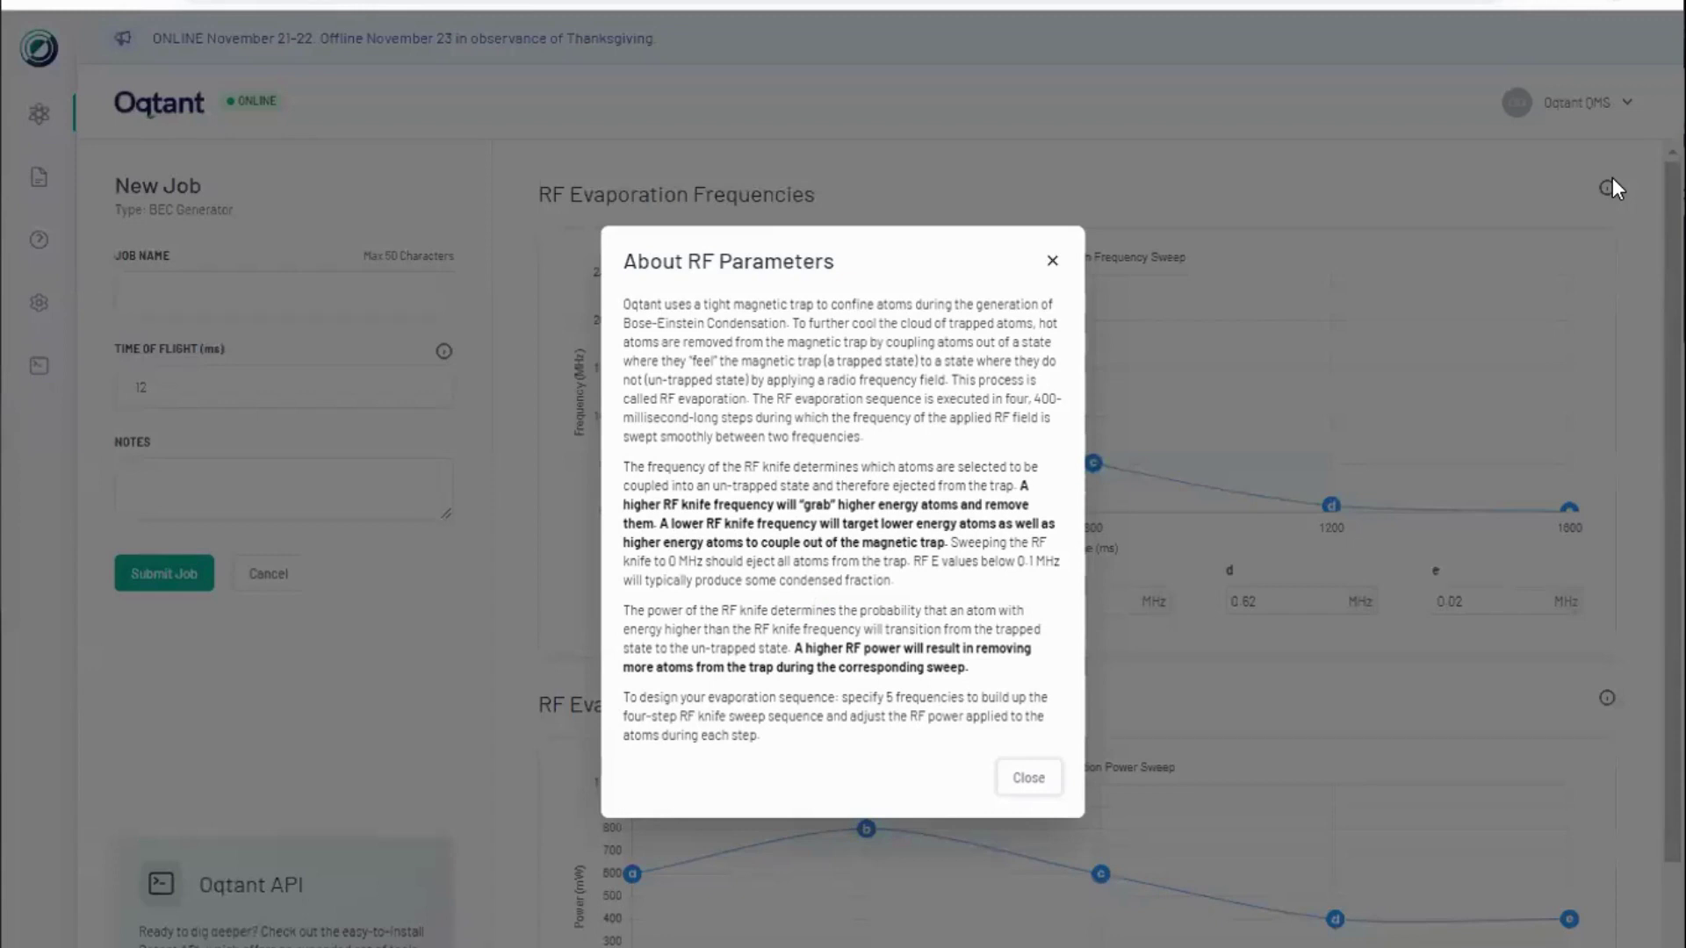
{"action": "left_click", "coordinate": [1030, 780]}
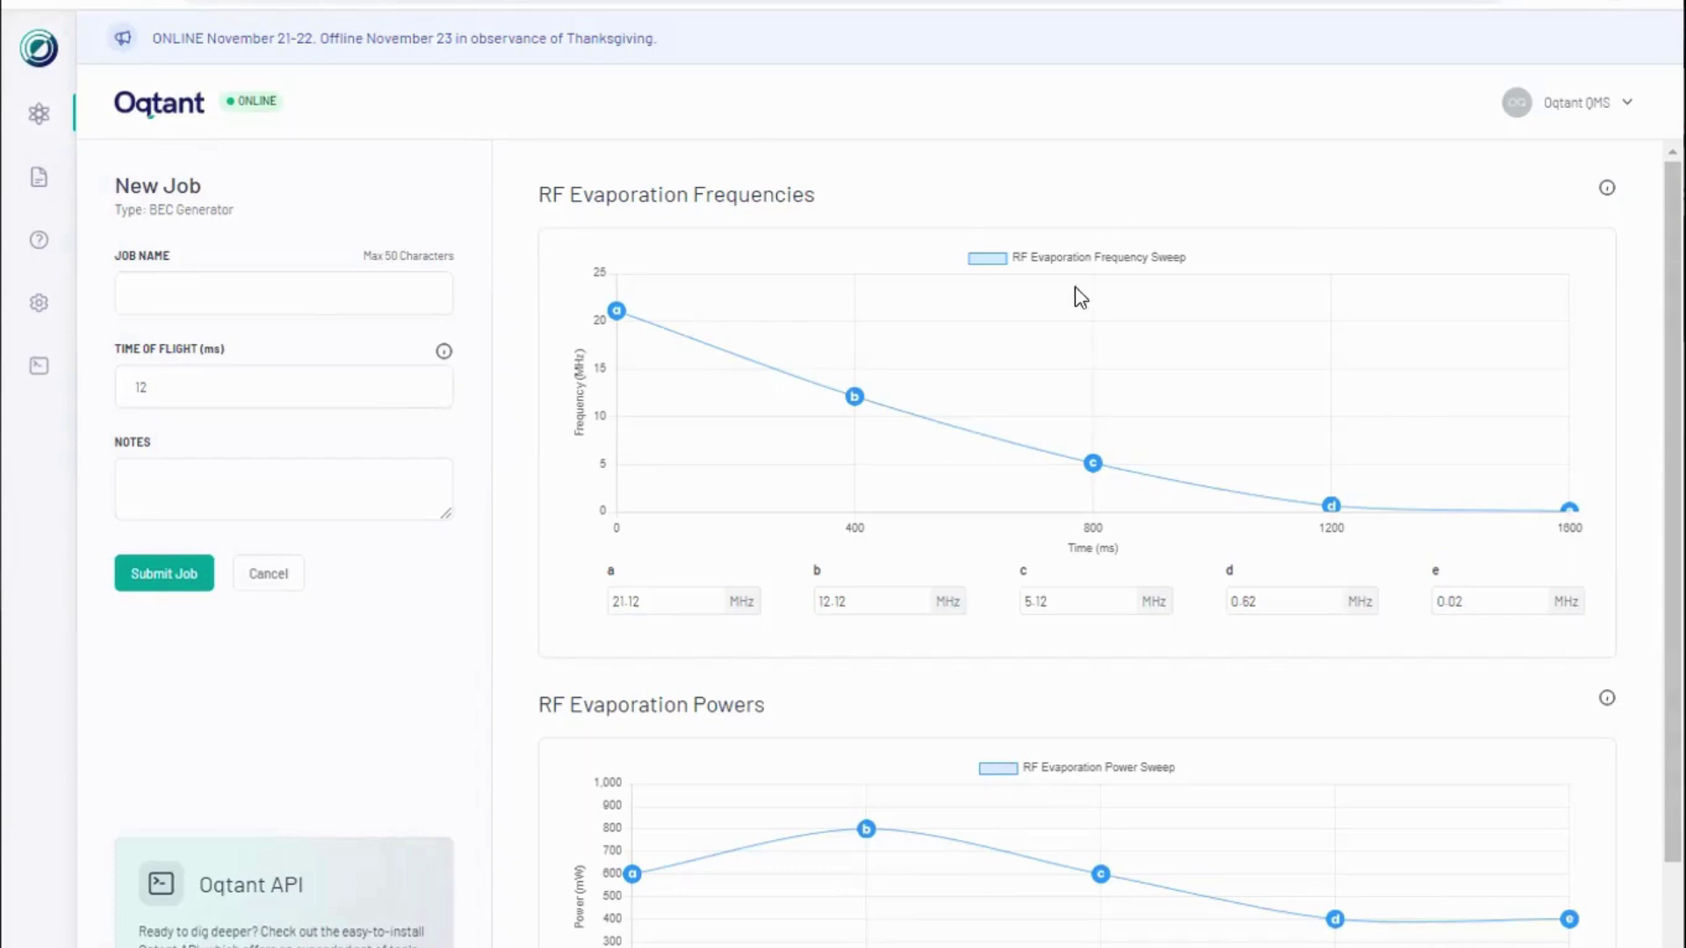
Step: Set RF evaporation frequency point c to 5 MHz
{"action": "mouse_move", "coordinate": [1094, 490]}
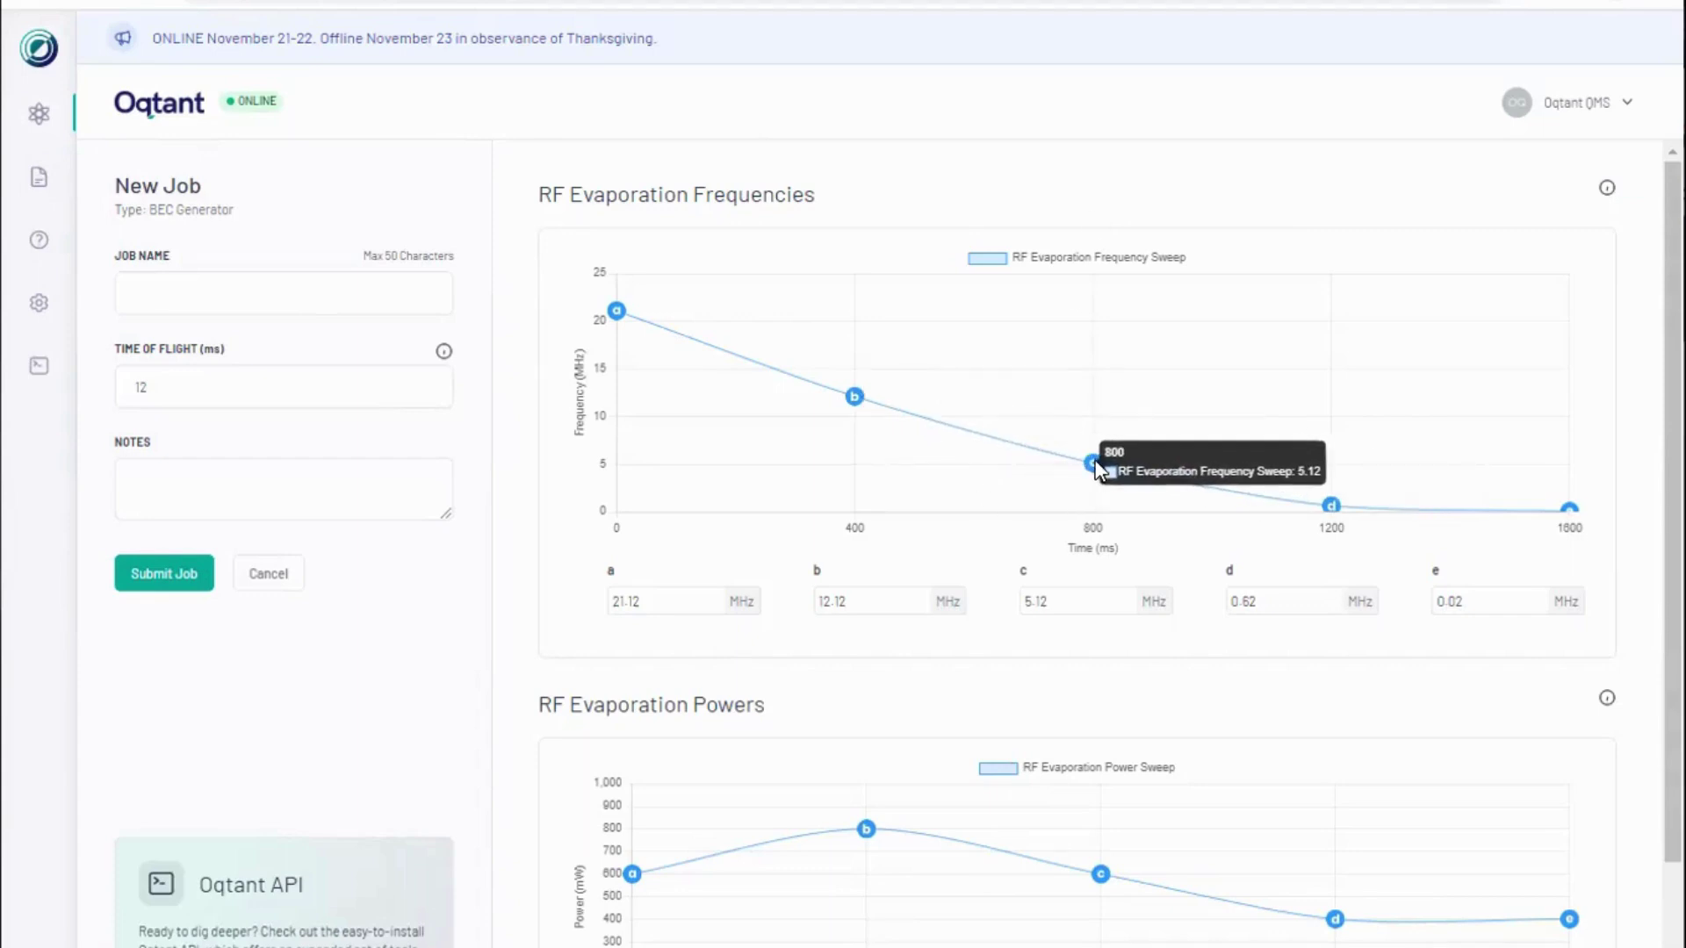
{"action": "left_click_drag", "start_coordinate": [1093, 456], "coordinate": [1099, 442]}
{"action": "left_click", "coordinate": [1052, 600]}
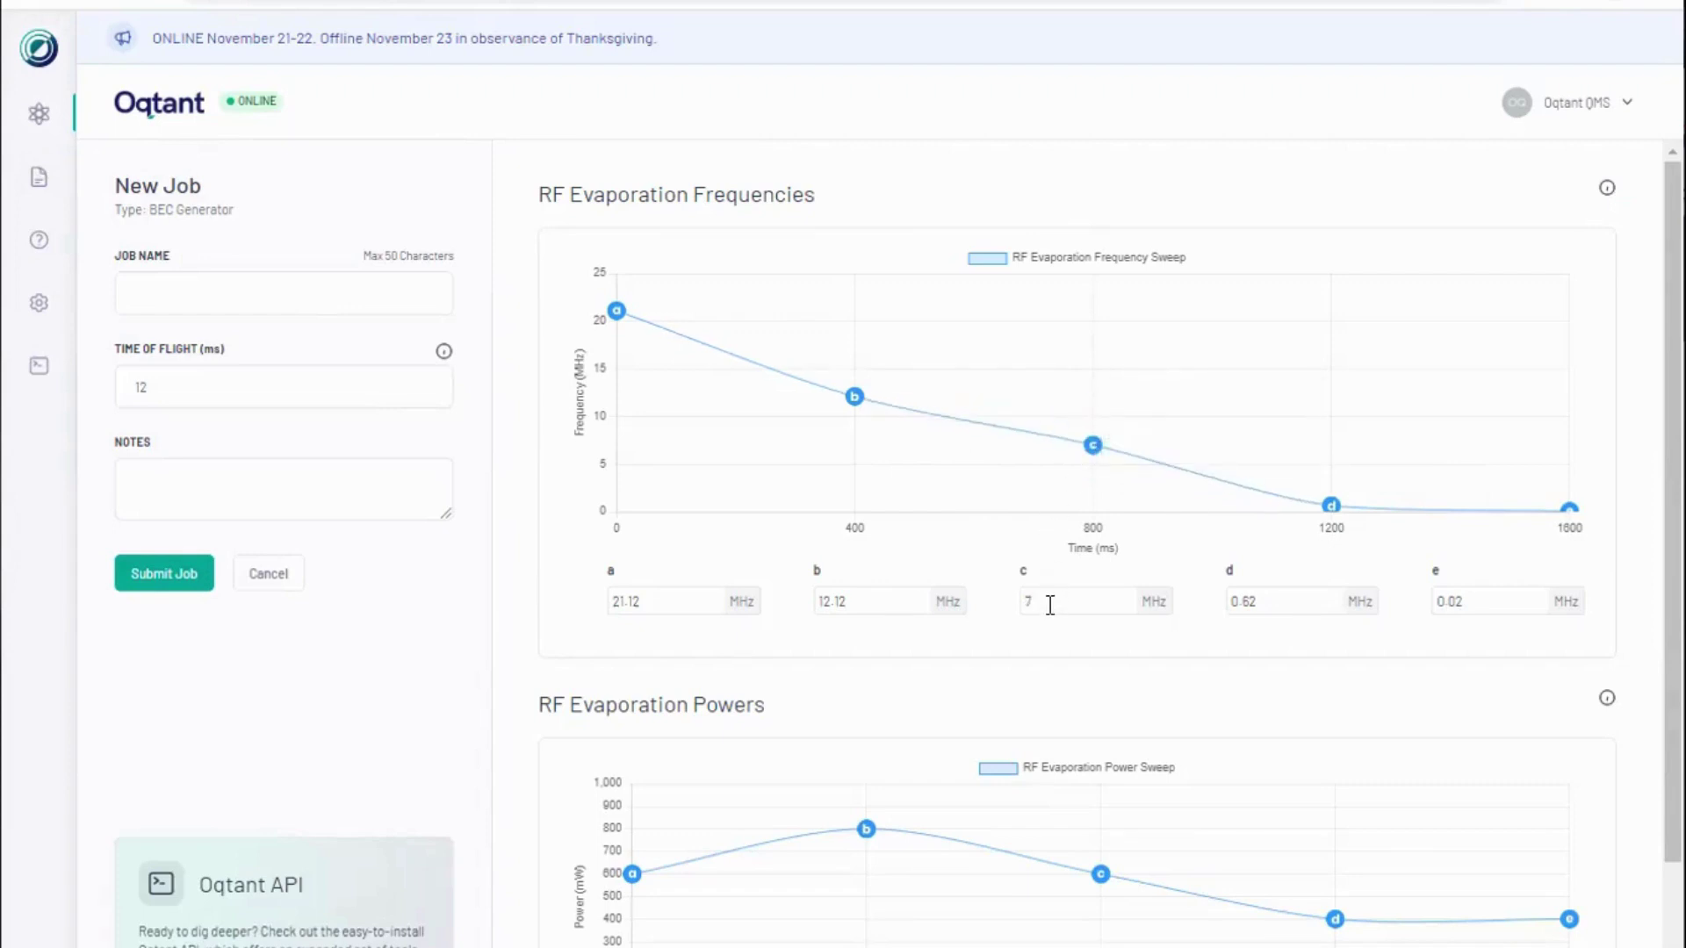
{"action": "key", "text": "BackSpace"}
{"action": "type", "text": "5"}
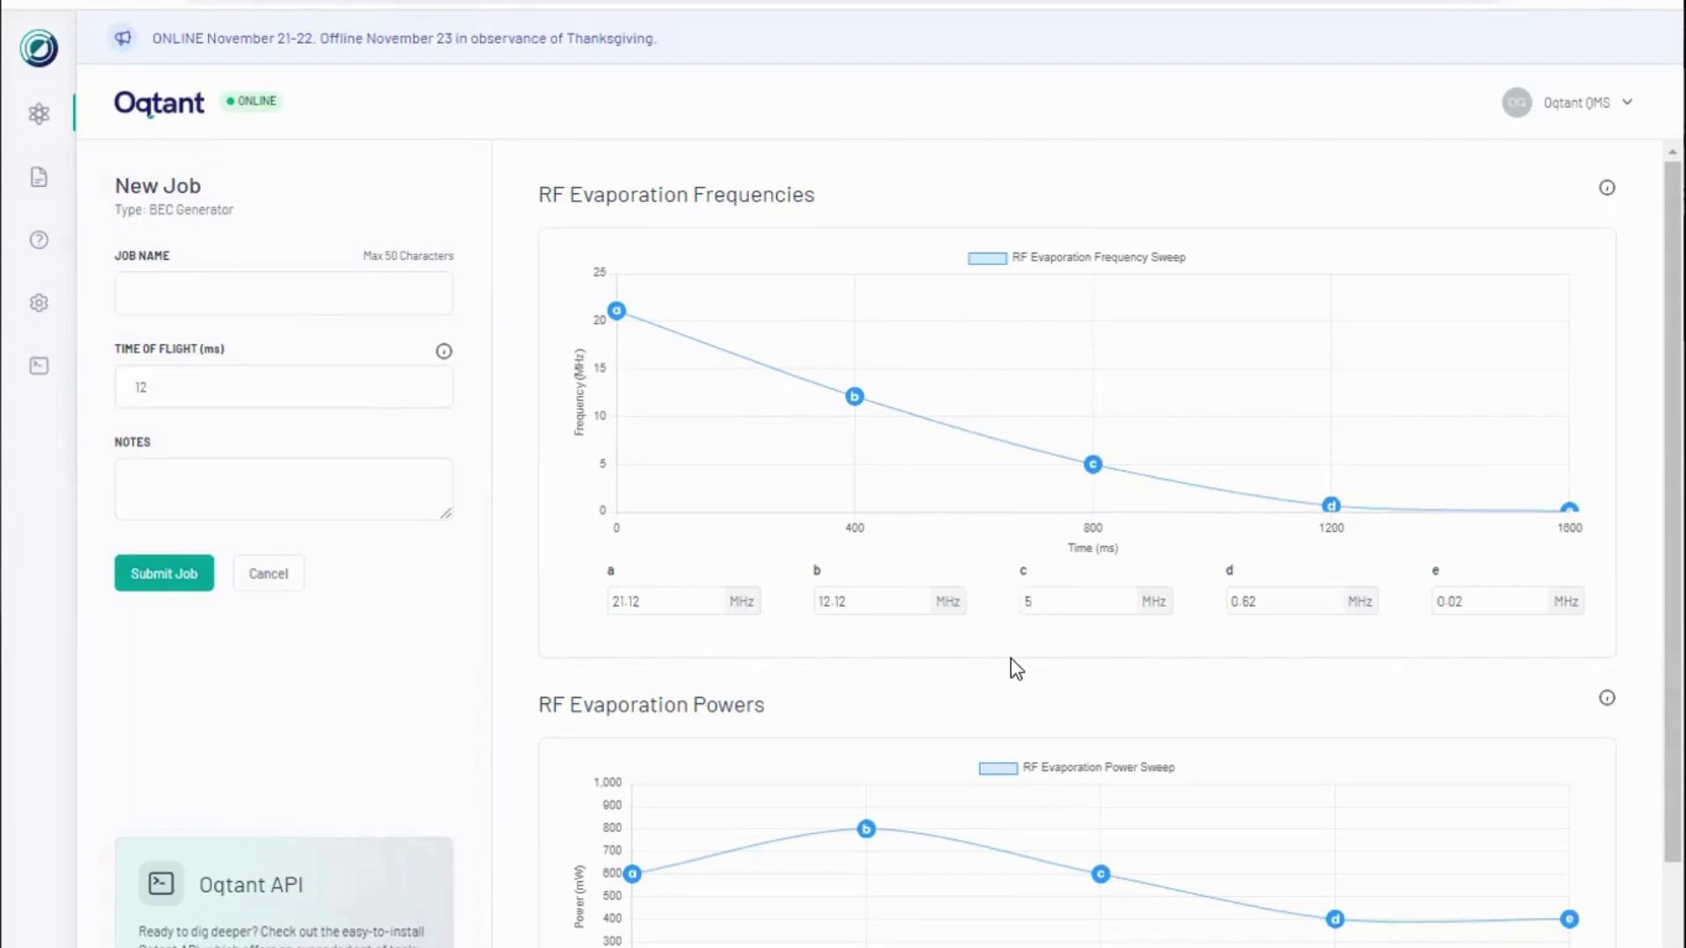
Step: Name the job 'a BEC!', add the note '11/21 BEC', and submit it
{"action": "left_click", "coordinate": [335, 284]}
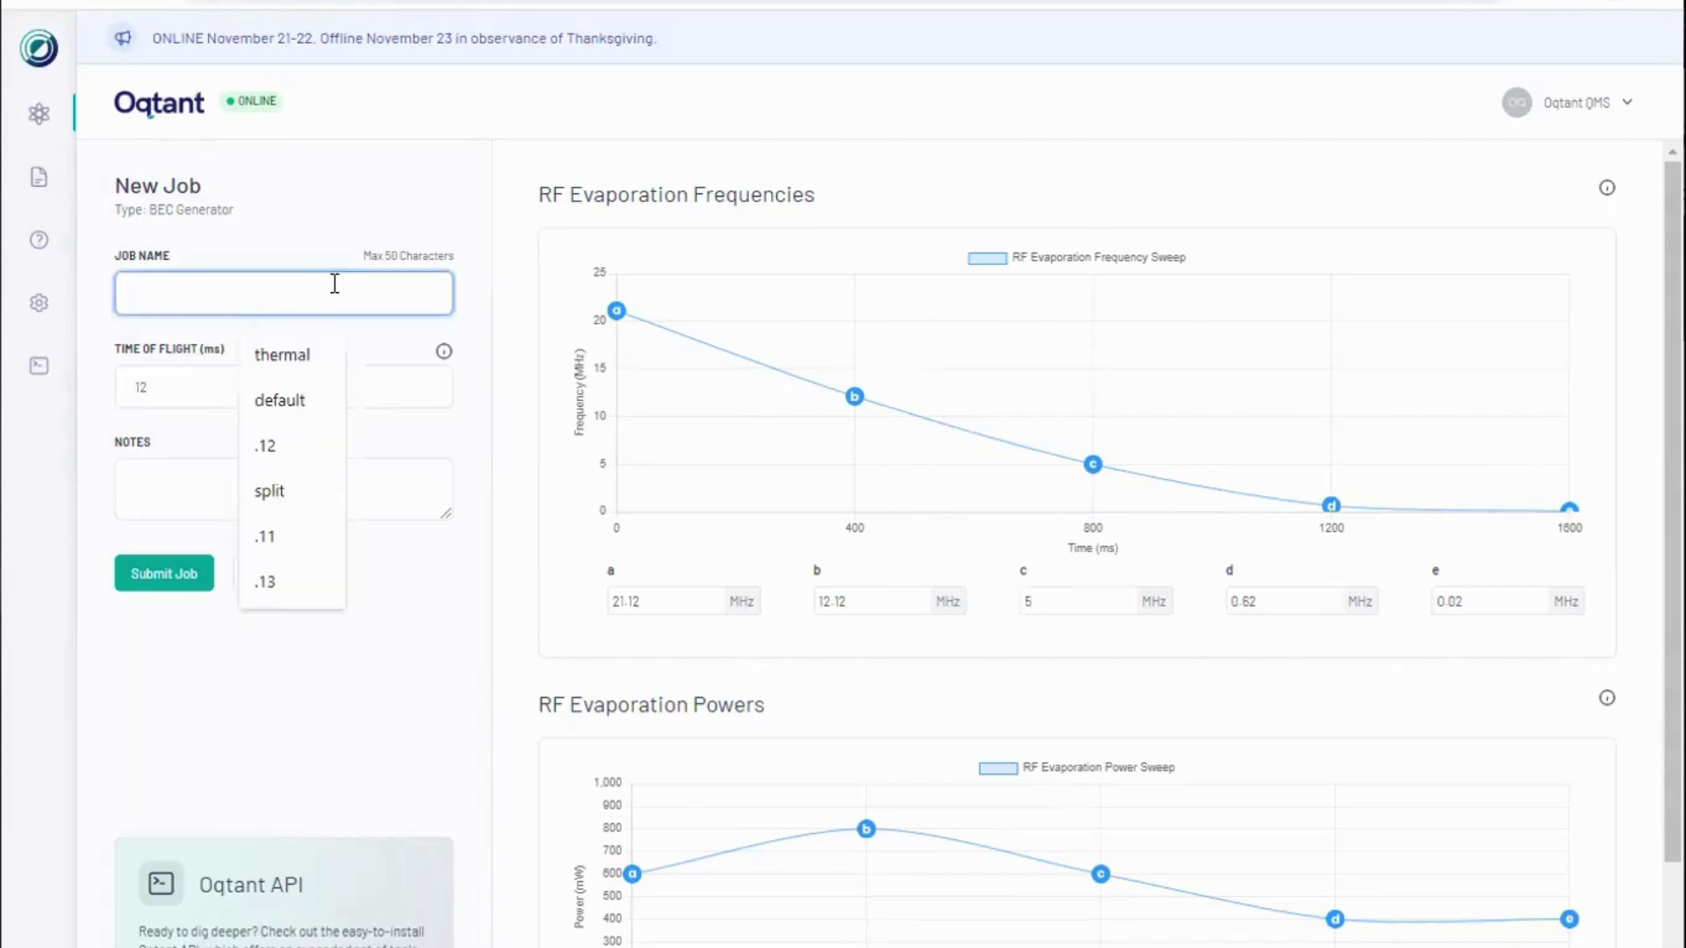
{"action": "type", "text": "a BEC!"}
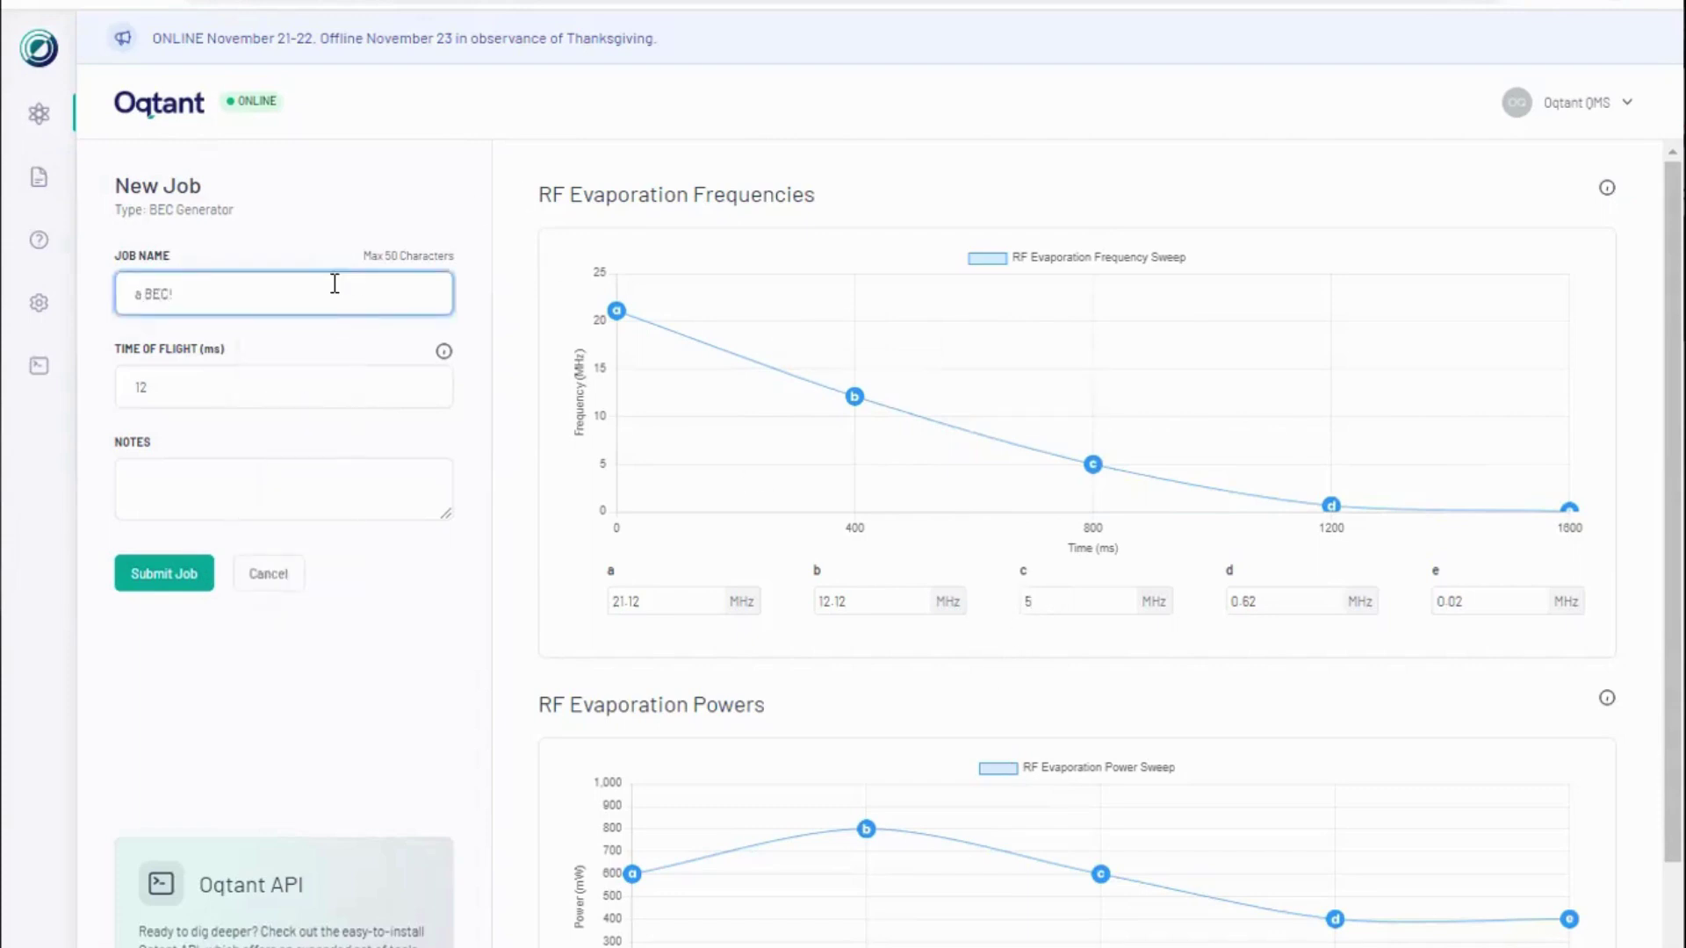
{"action": "left_click", "coordinate": [280, 479]}
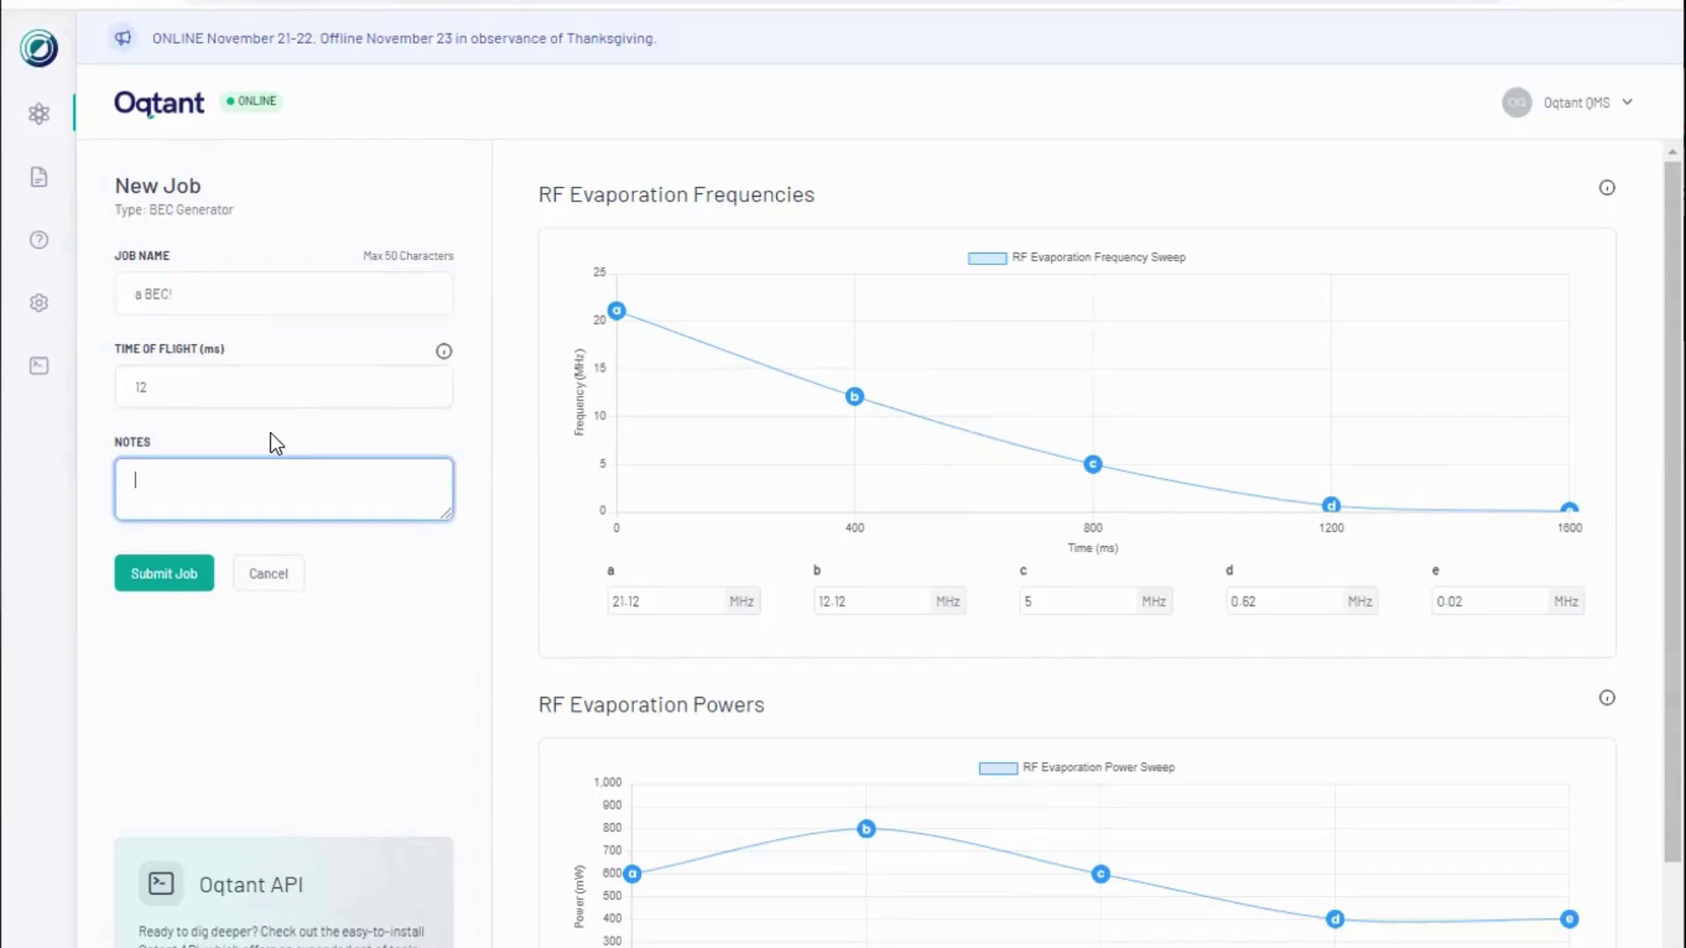
{"action": "type", "text": "11/21 BEC"}
{"action": "left_click", "coordinate": [497, 586]}
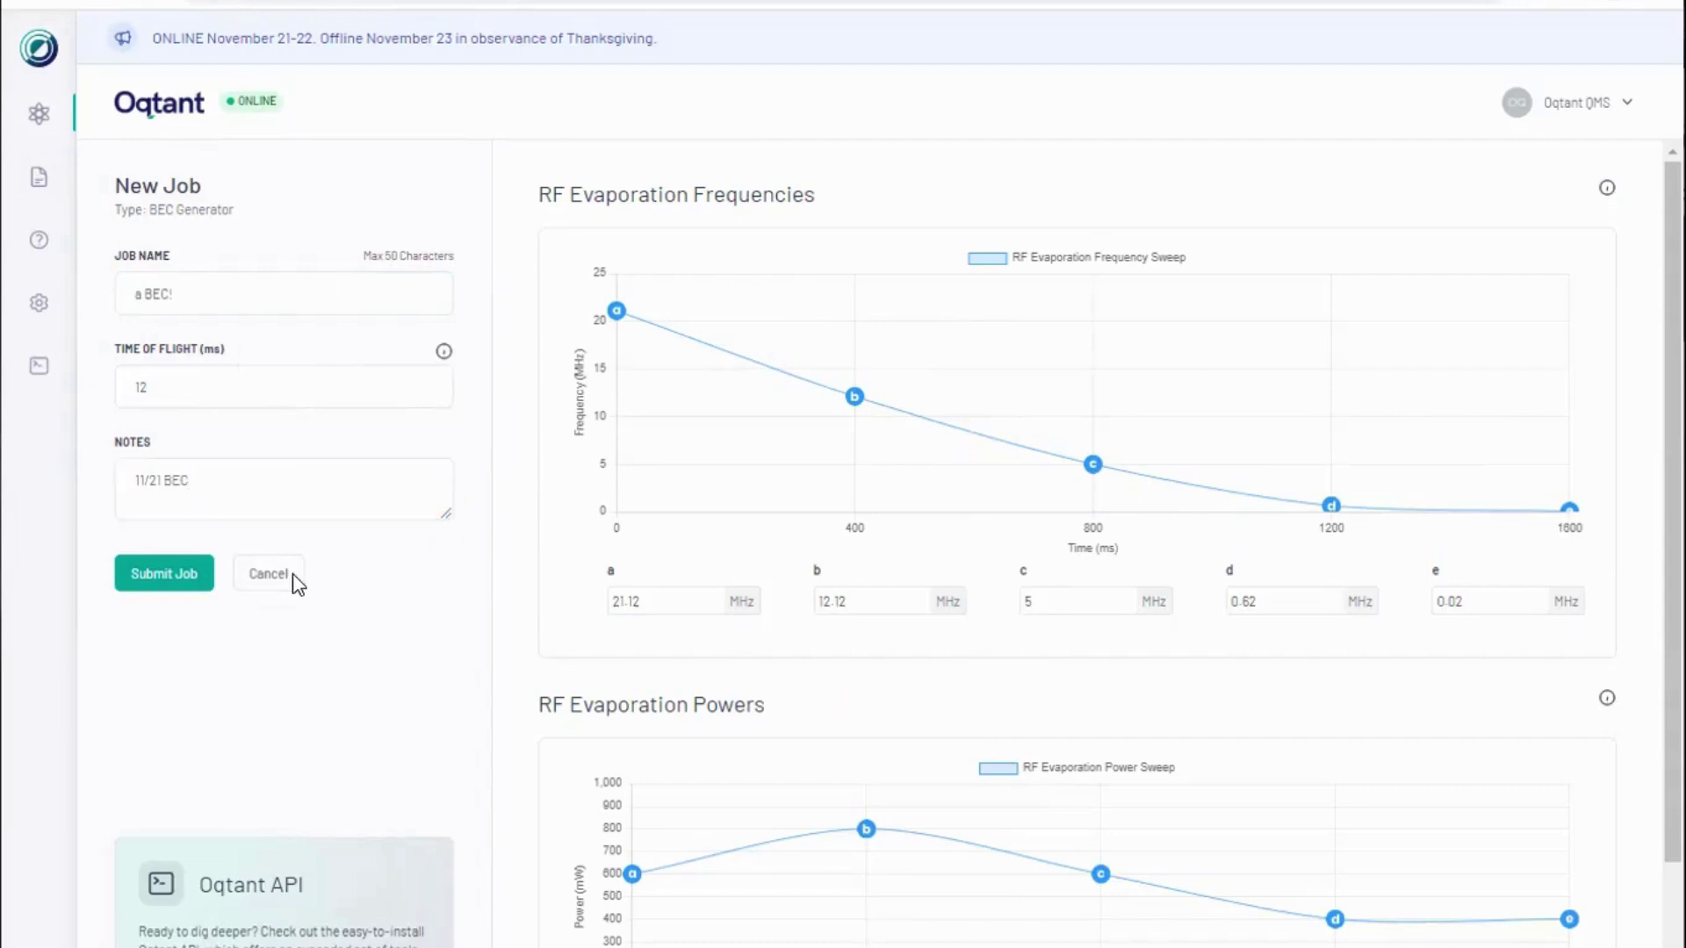
{"action": "left_click", "coordinate": [184, 584]}
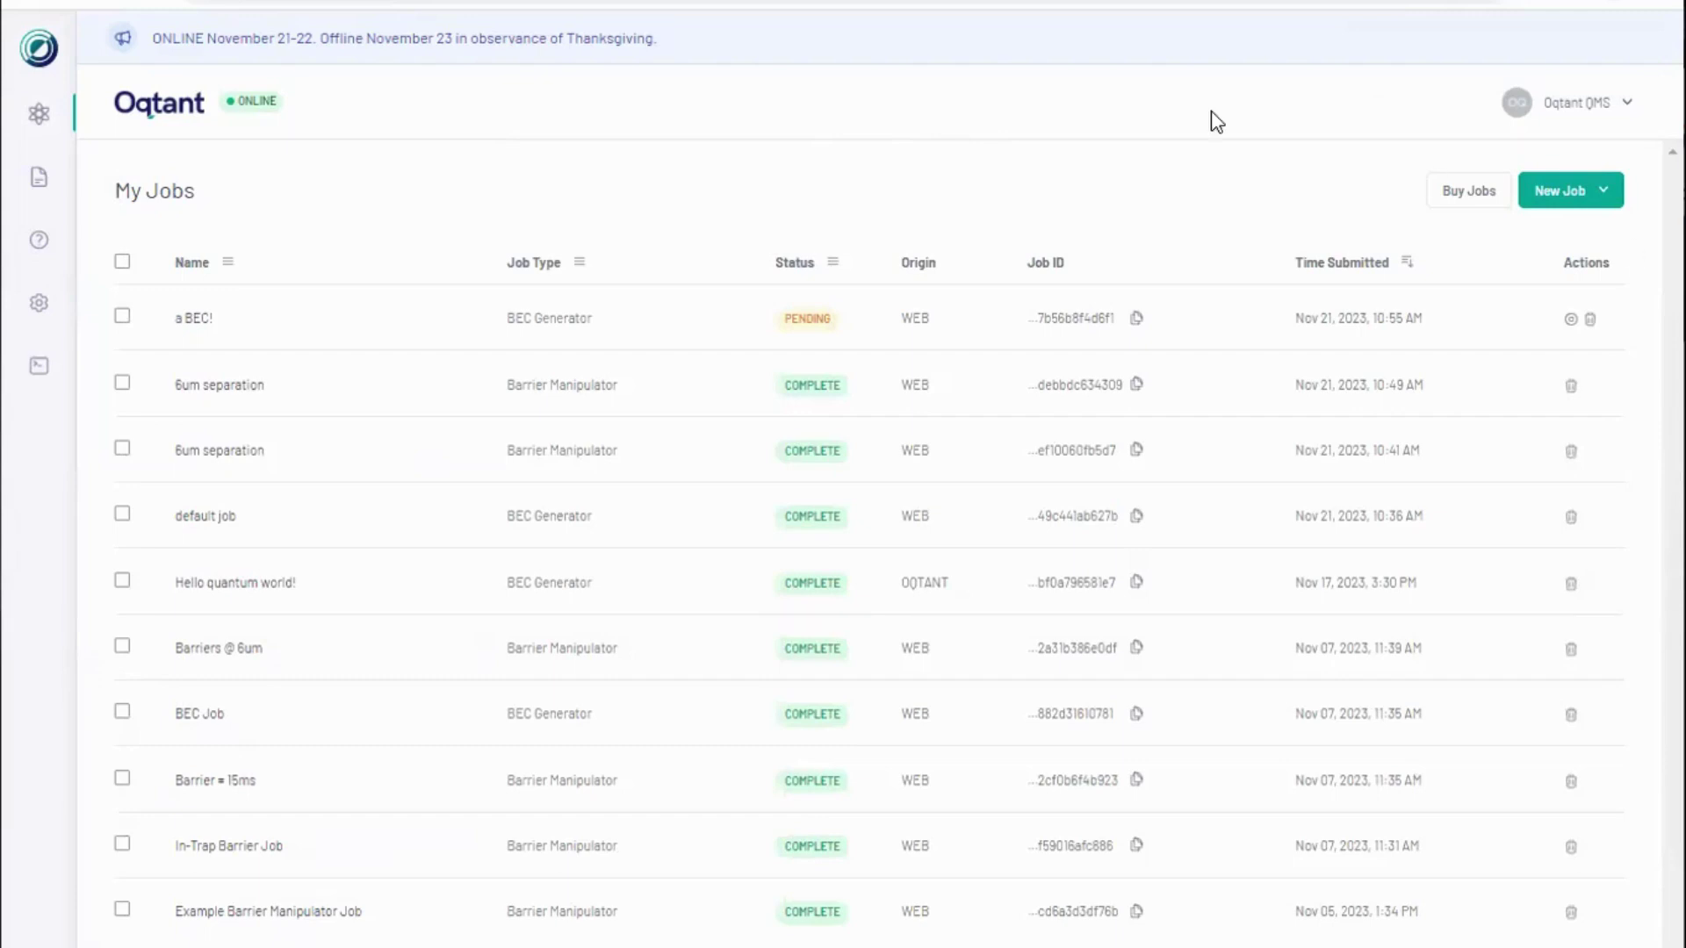
Step: Open the default job's results and read the About Time Of Flight Images explanation
{"action": "left_click", "coordinate": [232, 525]}
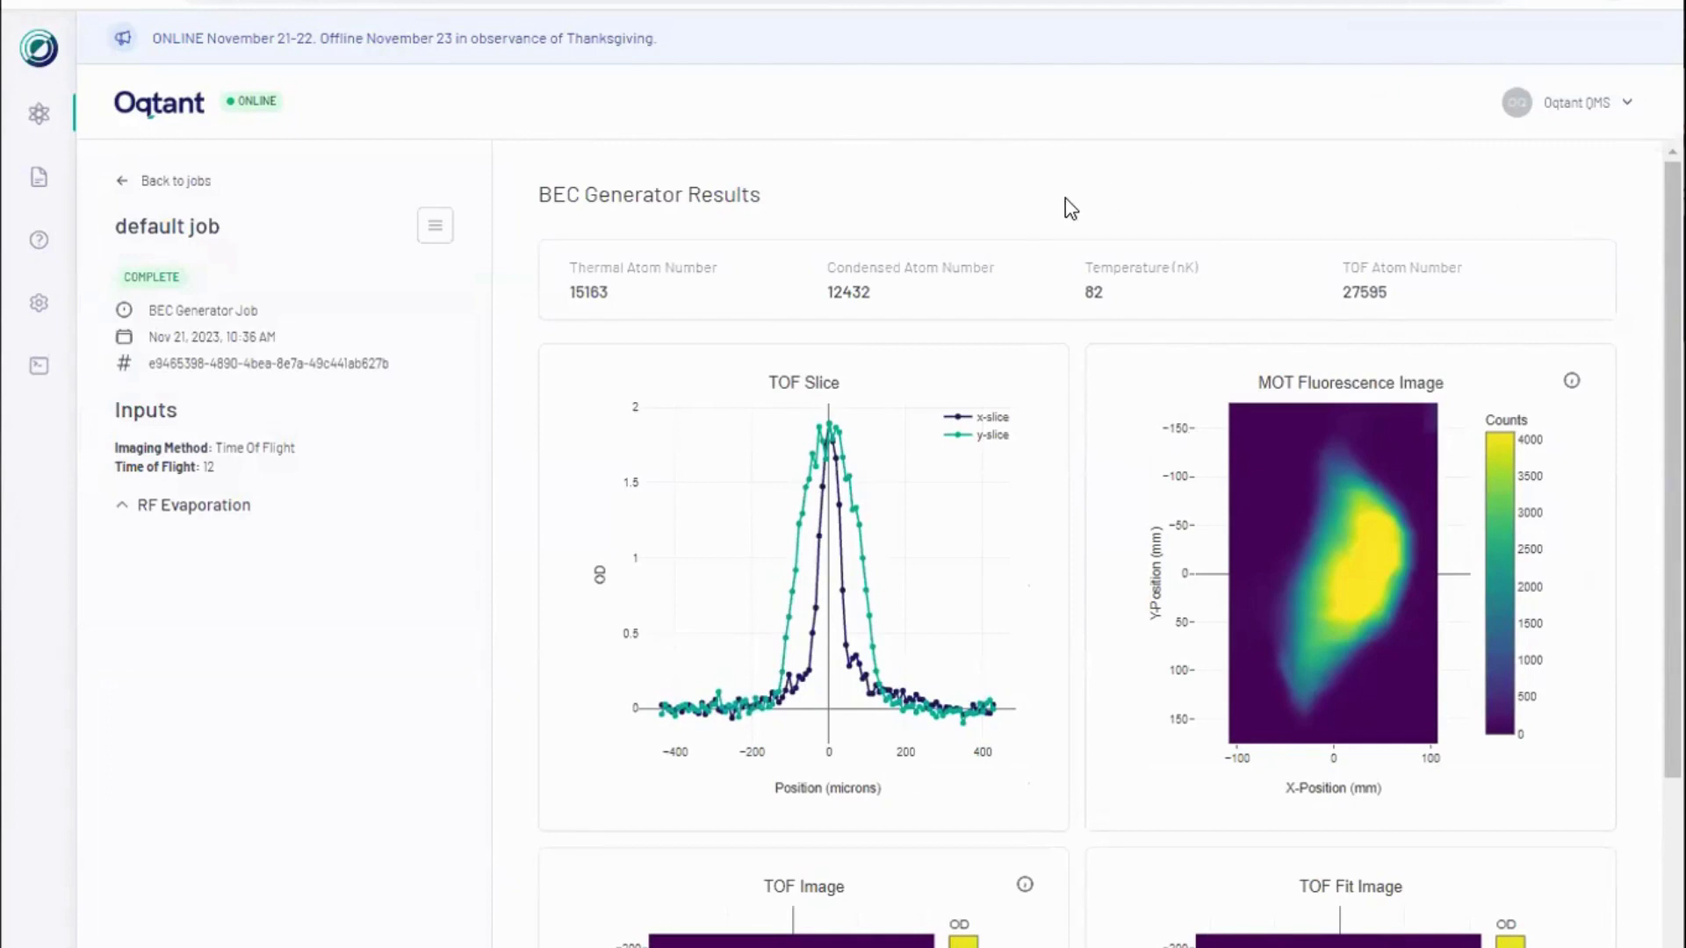
{"action": "scroll", "coordinate": [966, 583], "scroll_direction": "down", "scroll_amount": 4}
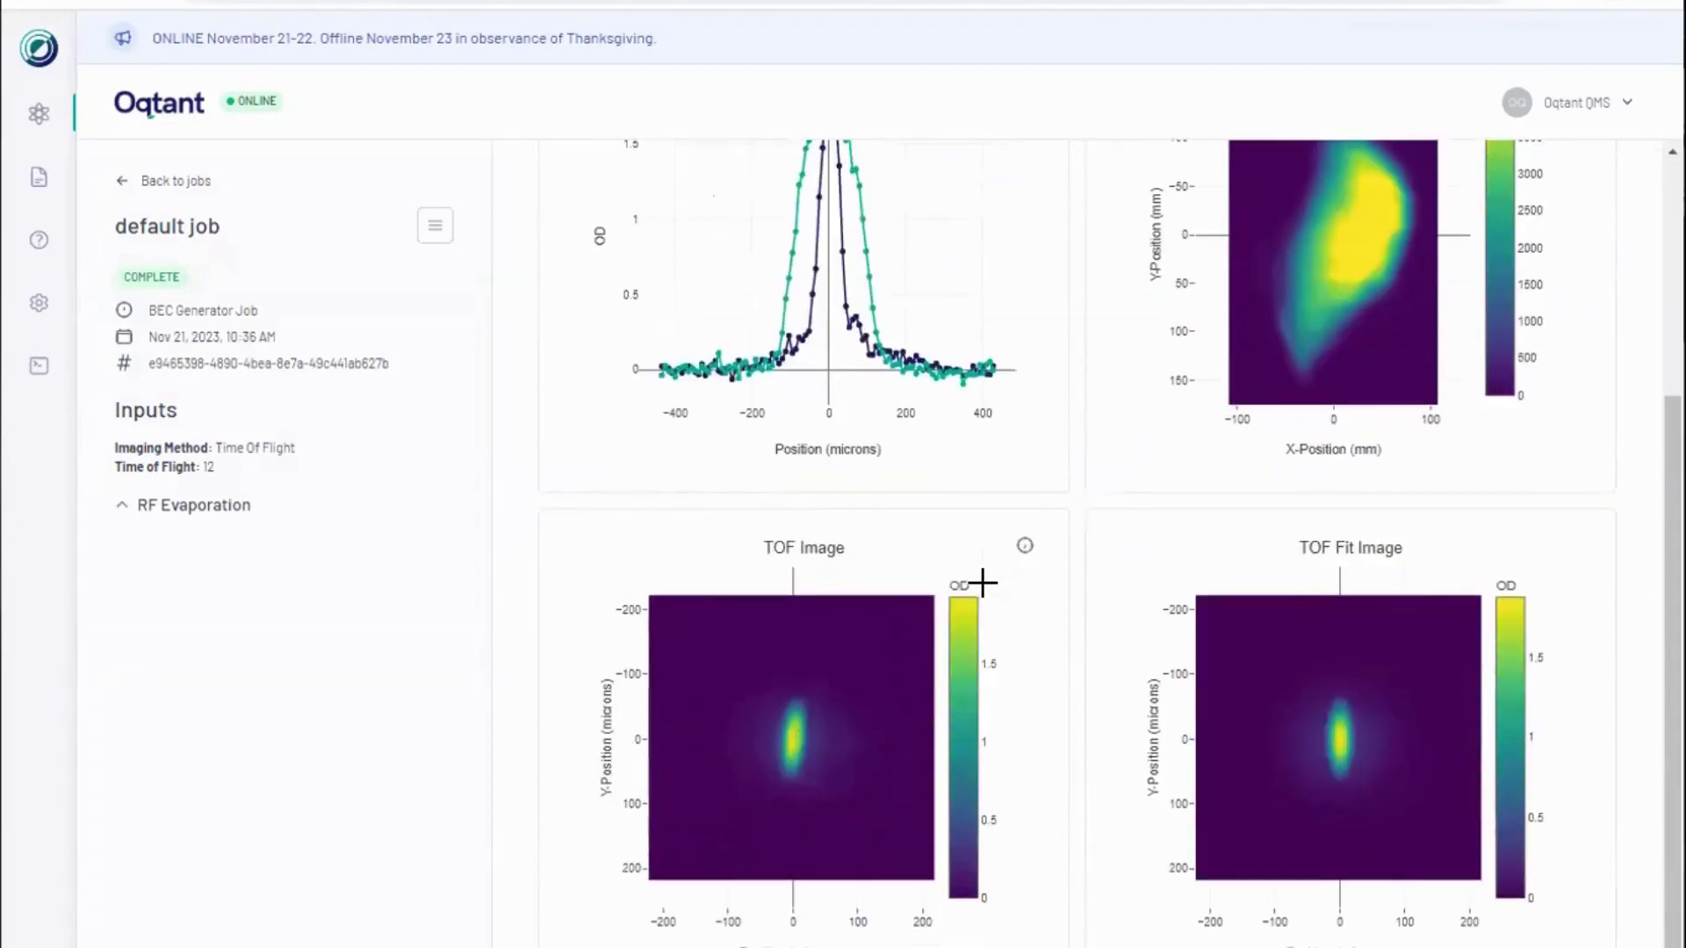
{"action": "left_click", "coordinate": [1026, 546]}
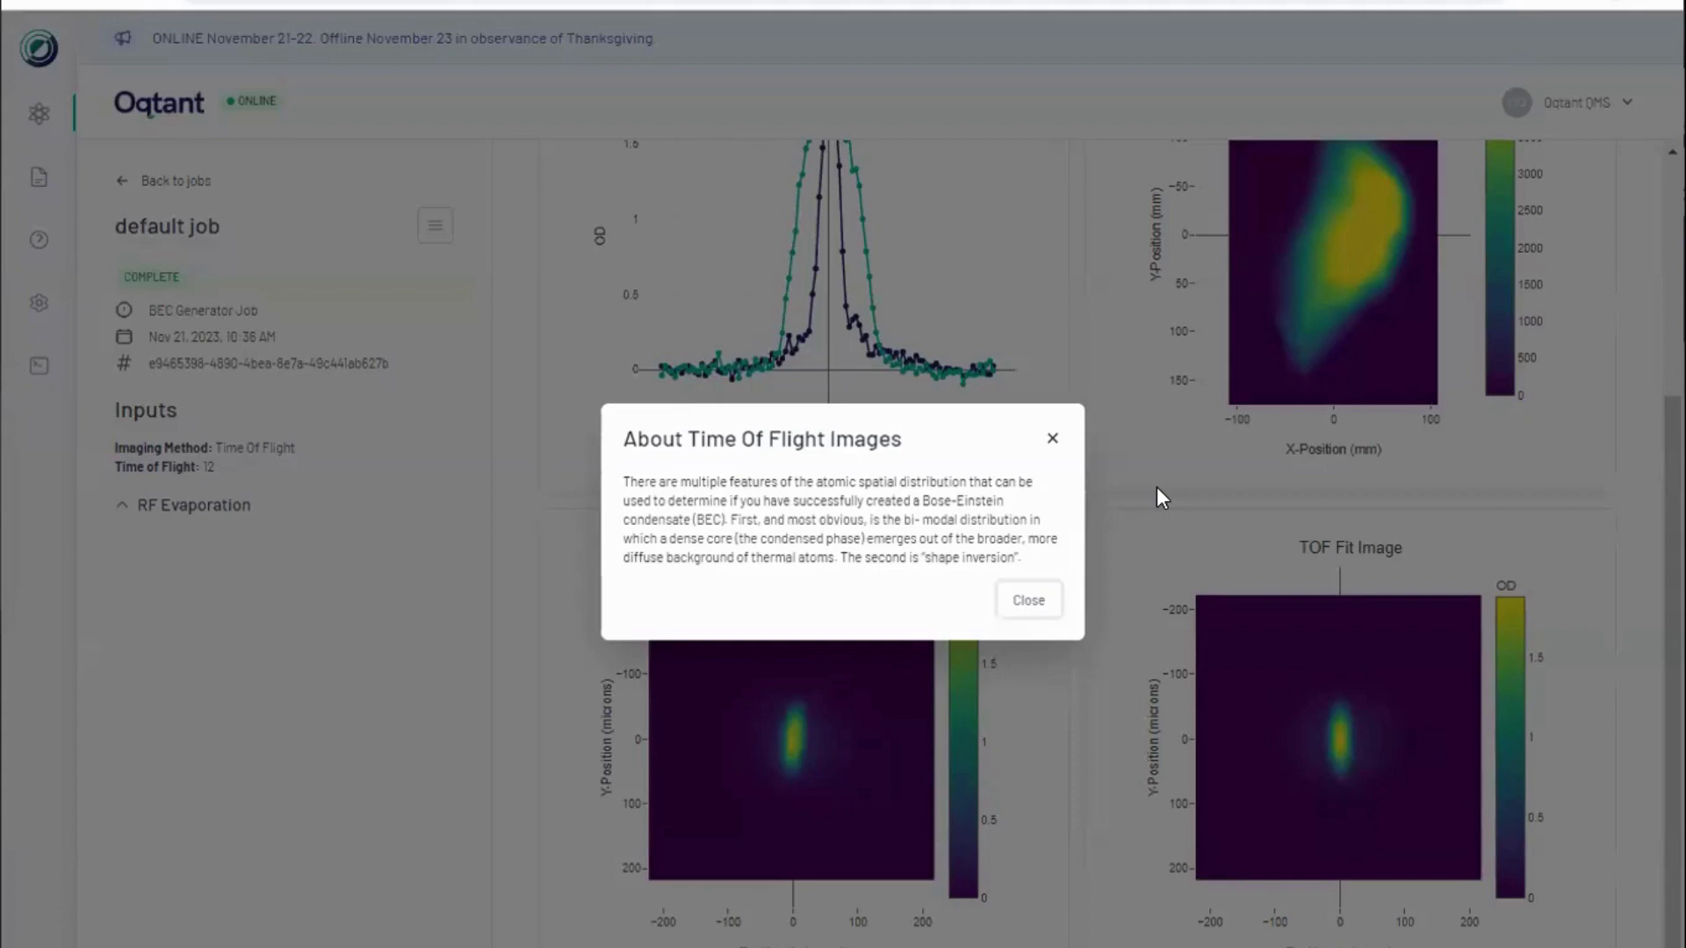
{"action": "left_click", "coordinate": [1030, 602]}
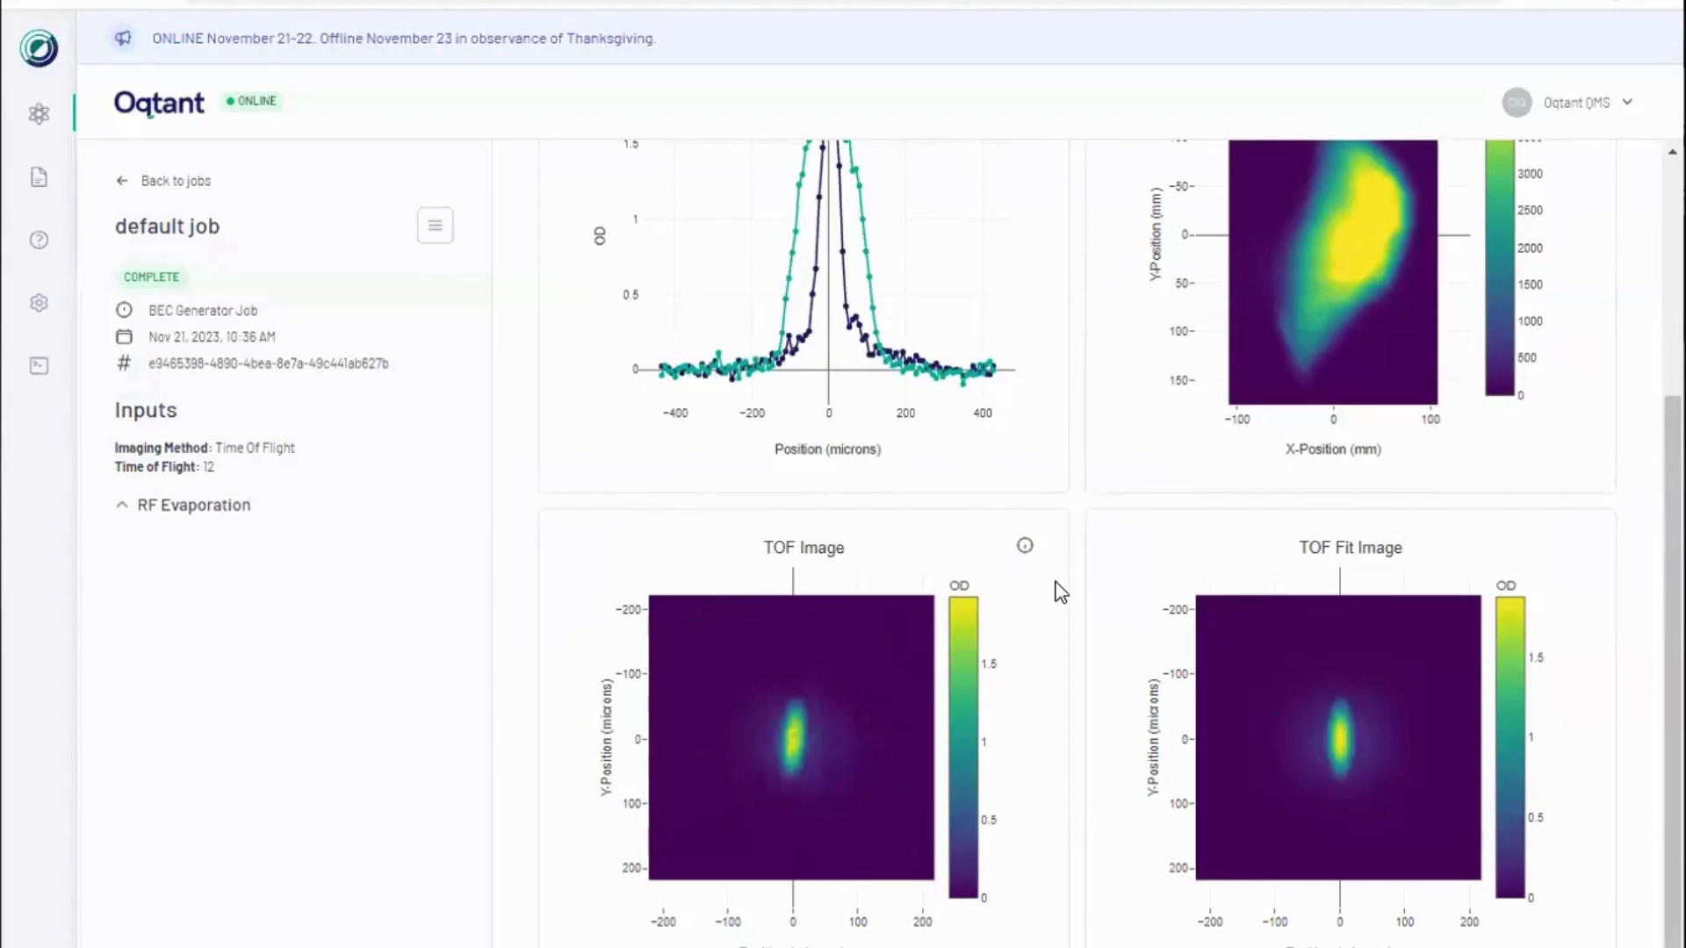
{"action": "mouse_move", "coordinate": [780, 698]}
{"action": "scroll", "coordinate": [1127, 617], "scroll_direction": "up", "scroll_amount": 4}
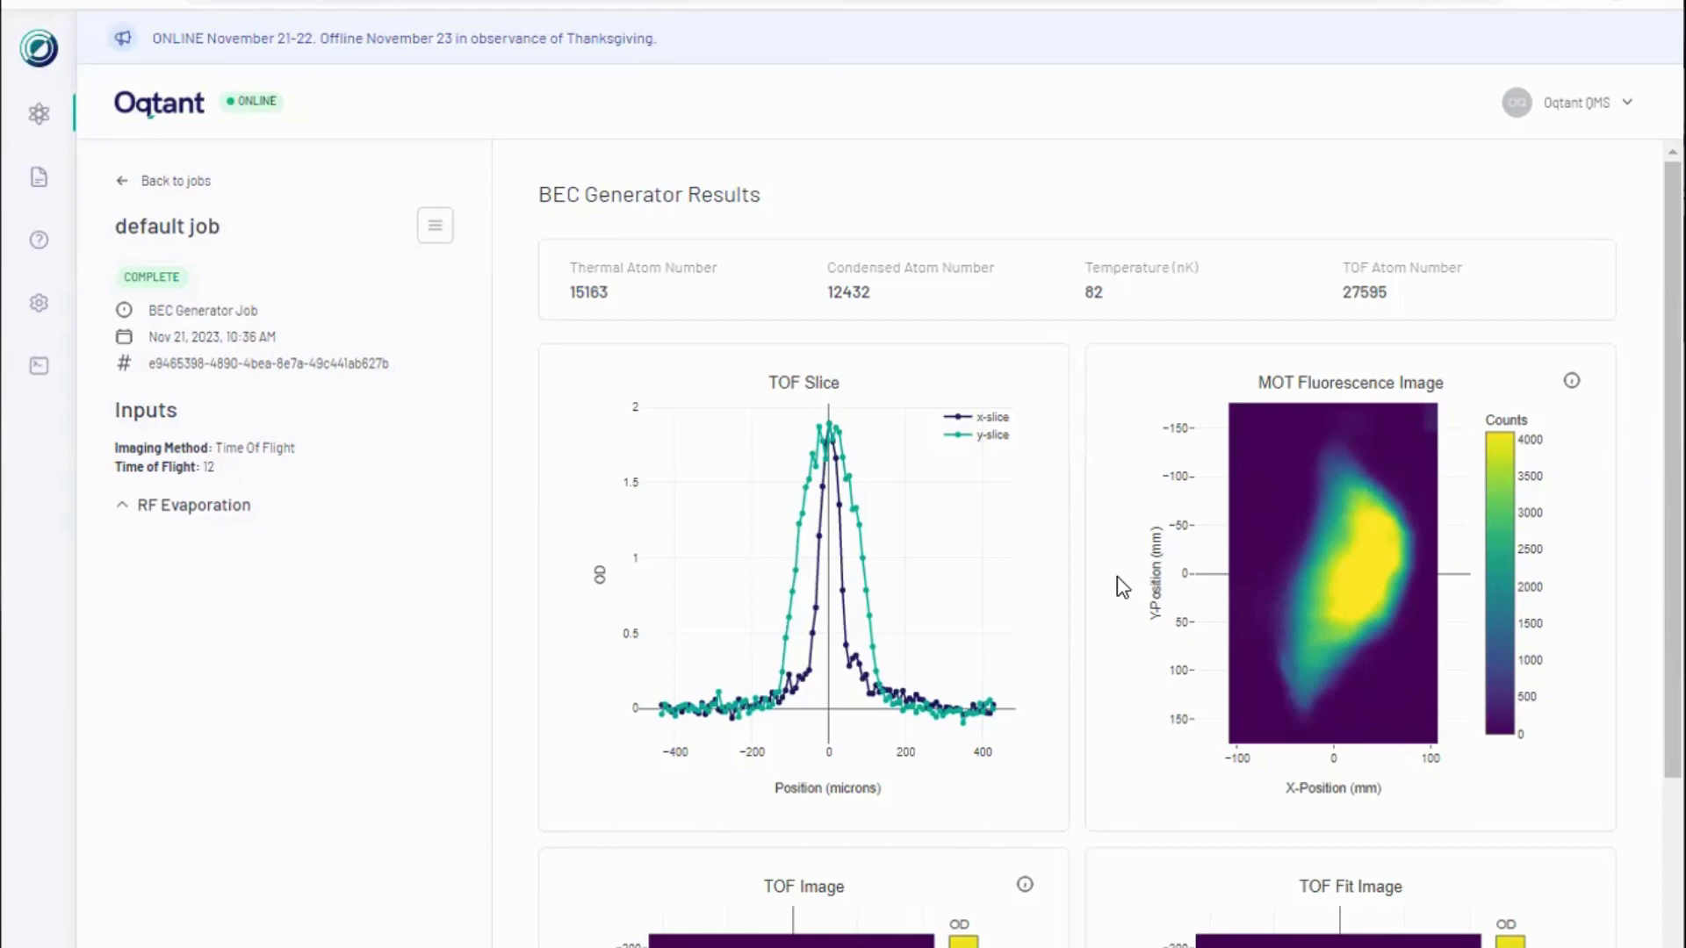
Step: Expand the RF Evaporation inputs to show the five frequencies and powers
{"action": "scroll", "coordinate": [1122, 586], "scroll_direction": "down", "scroll_amount": 4}
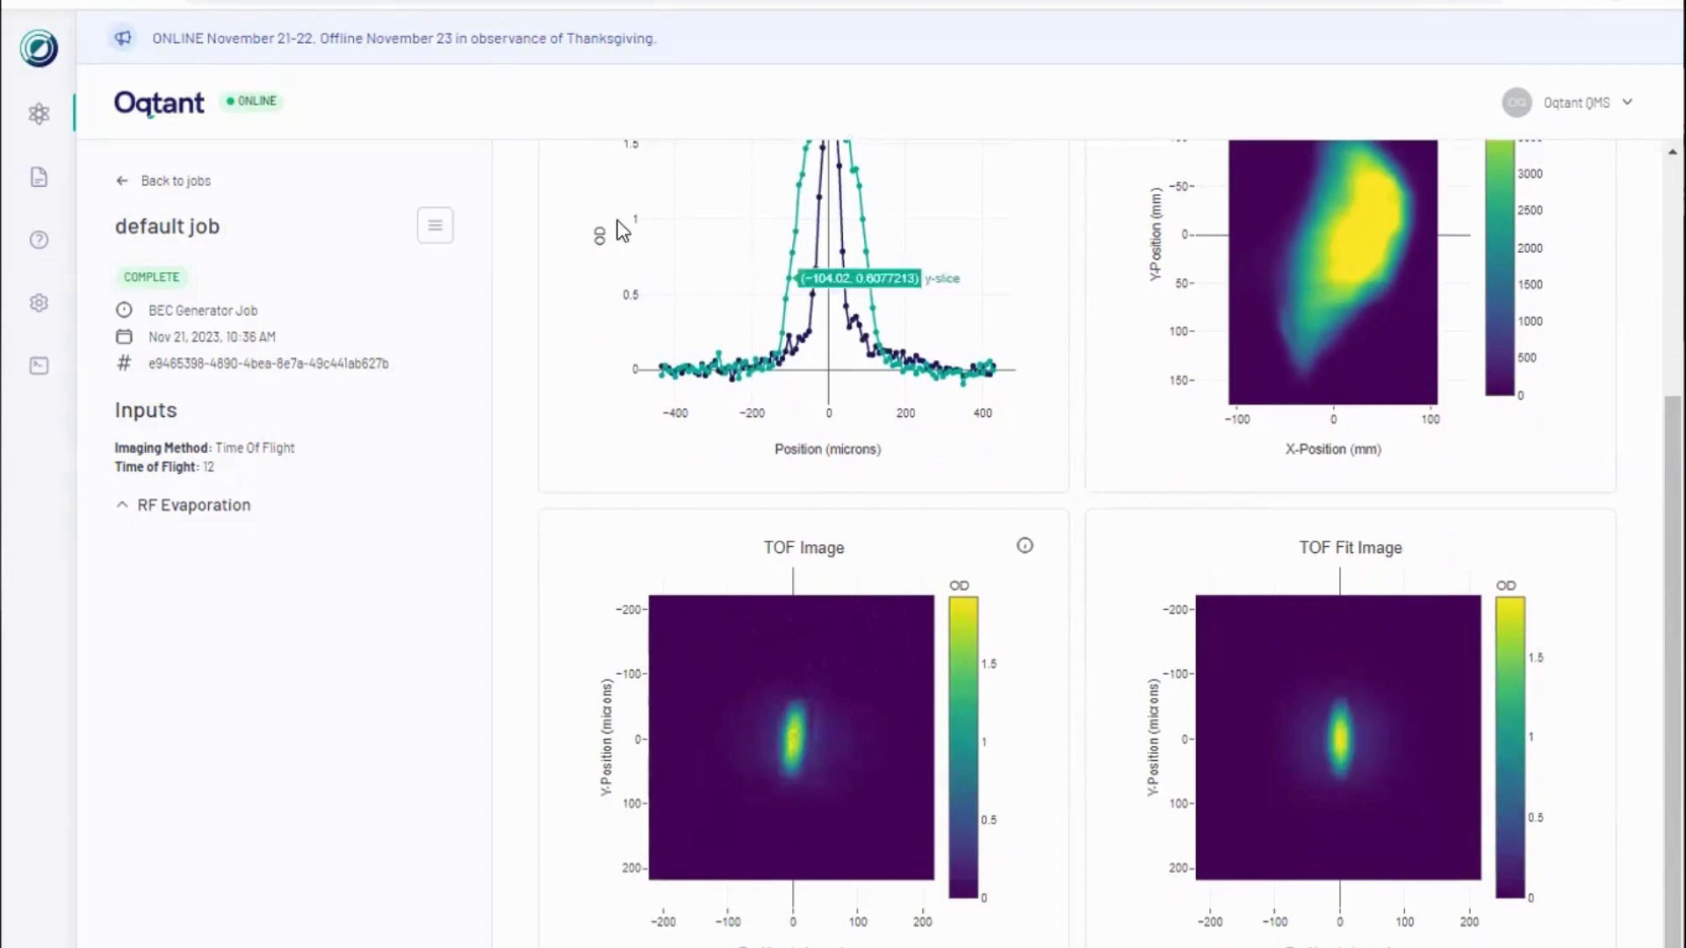
{"action": "left_click", "coordinate": [435, 230]}
{"action": "left_click", "coordinate": [481, 401]}
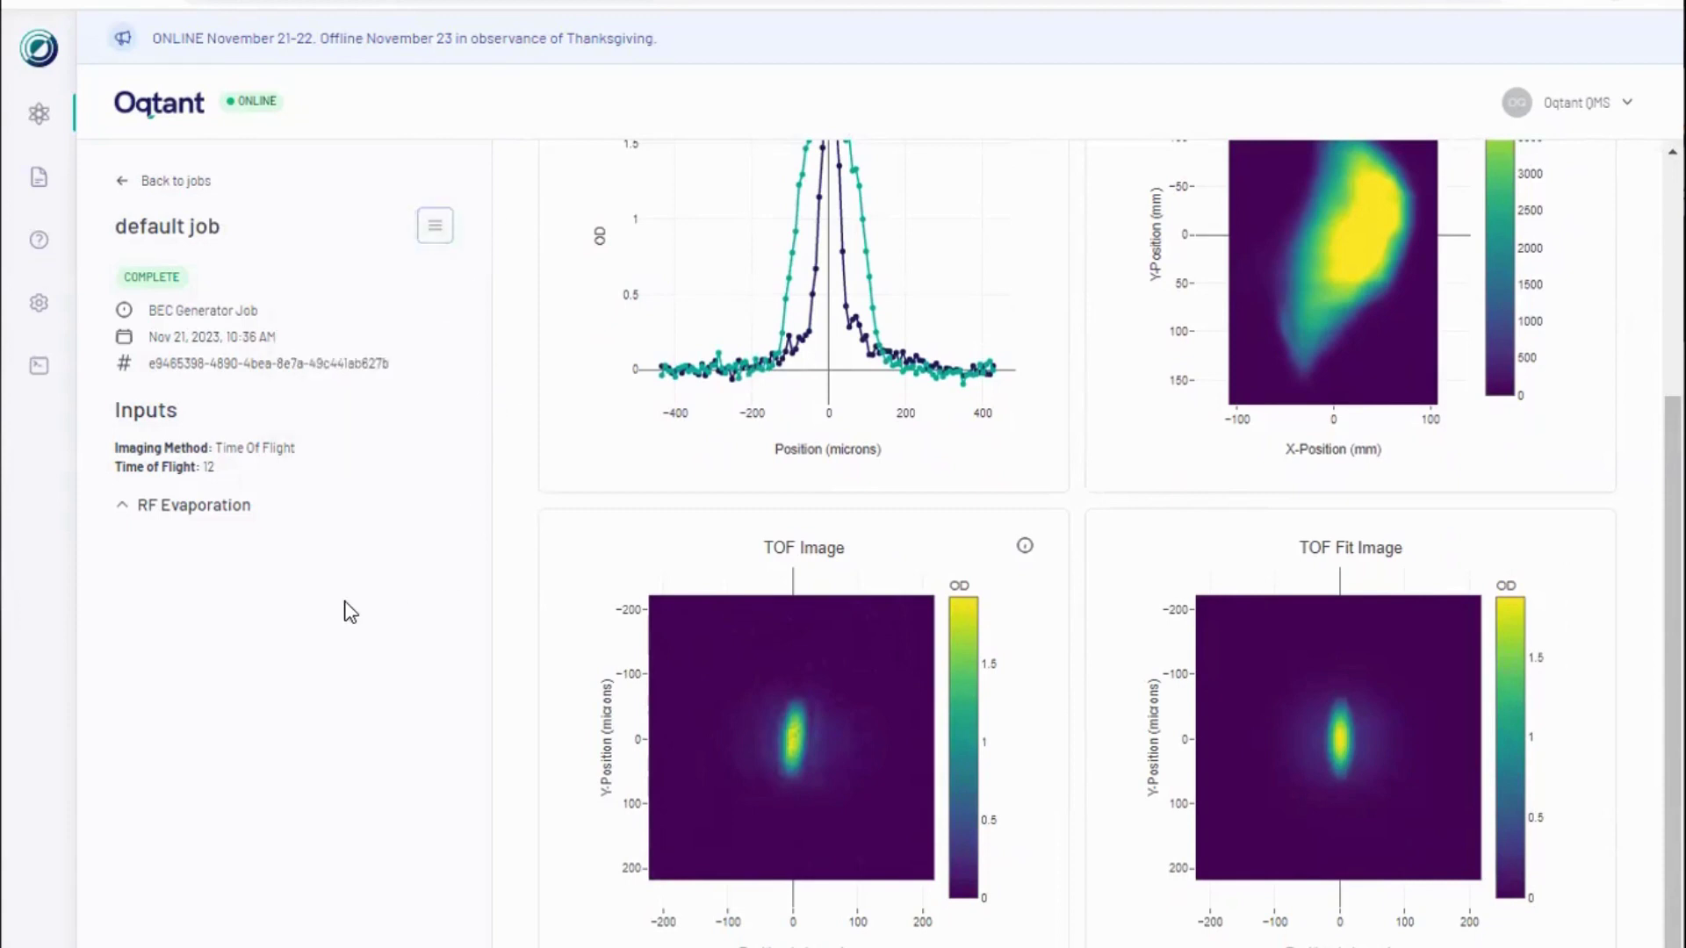
{"action": "left_click", "coordinate": [119, 507]}
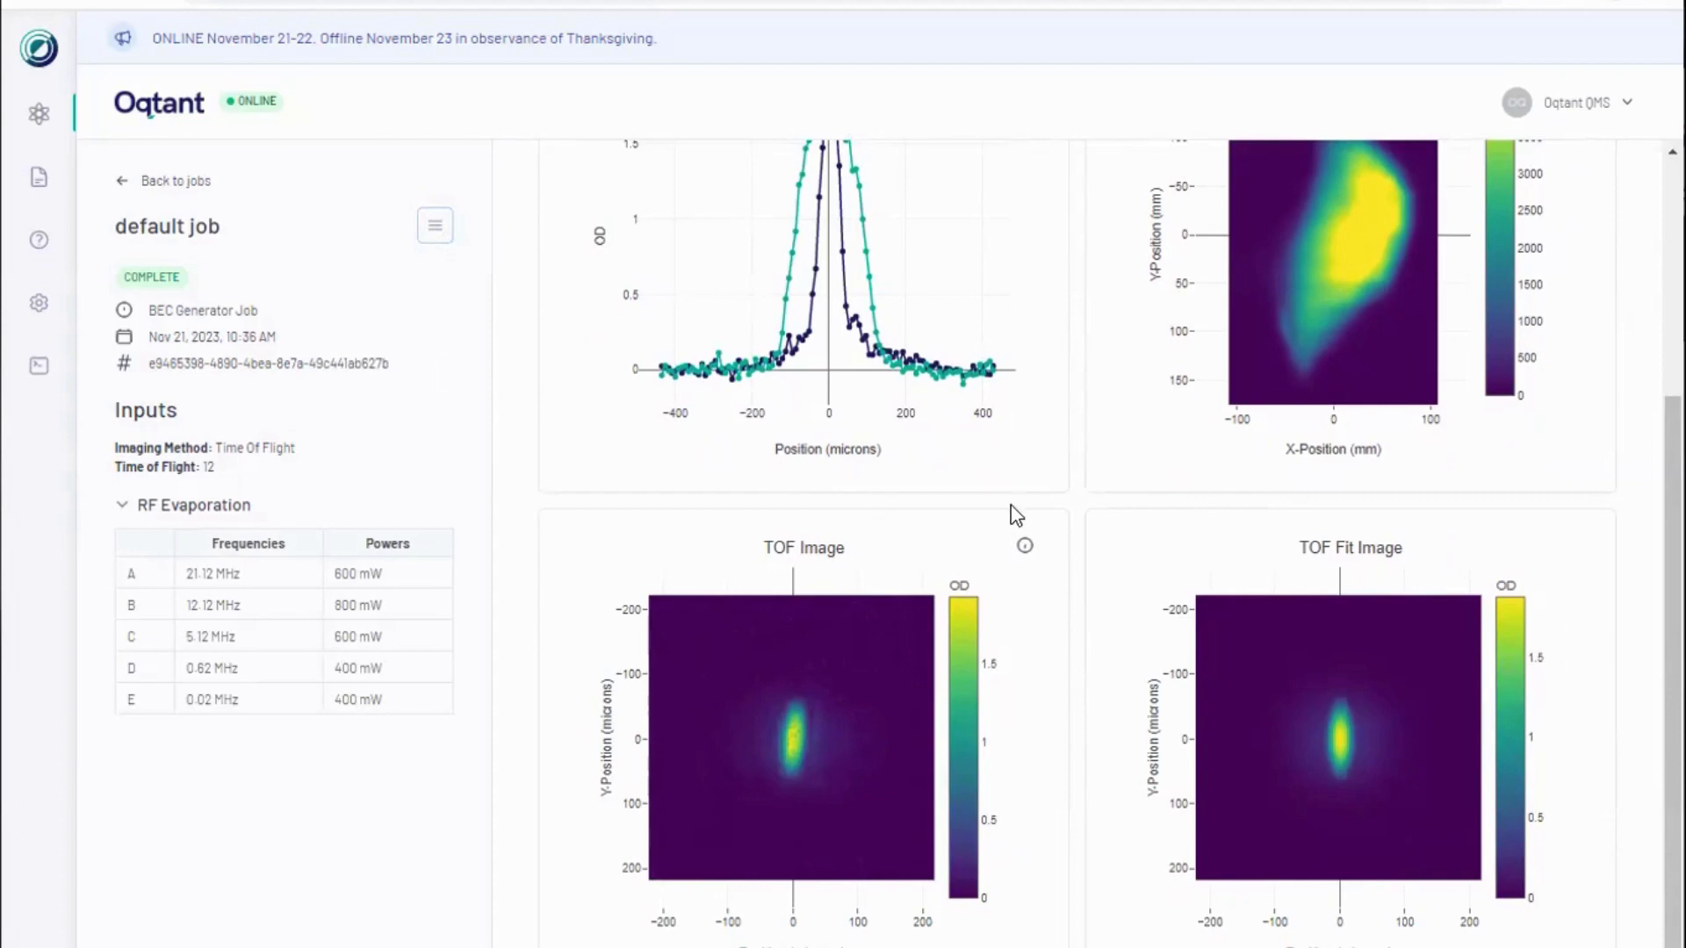
{"action": "scroll", "coordinate": [1046, 479], "scroll_direction": "up", "scroll_amount": 4}
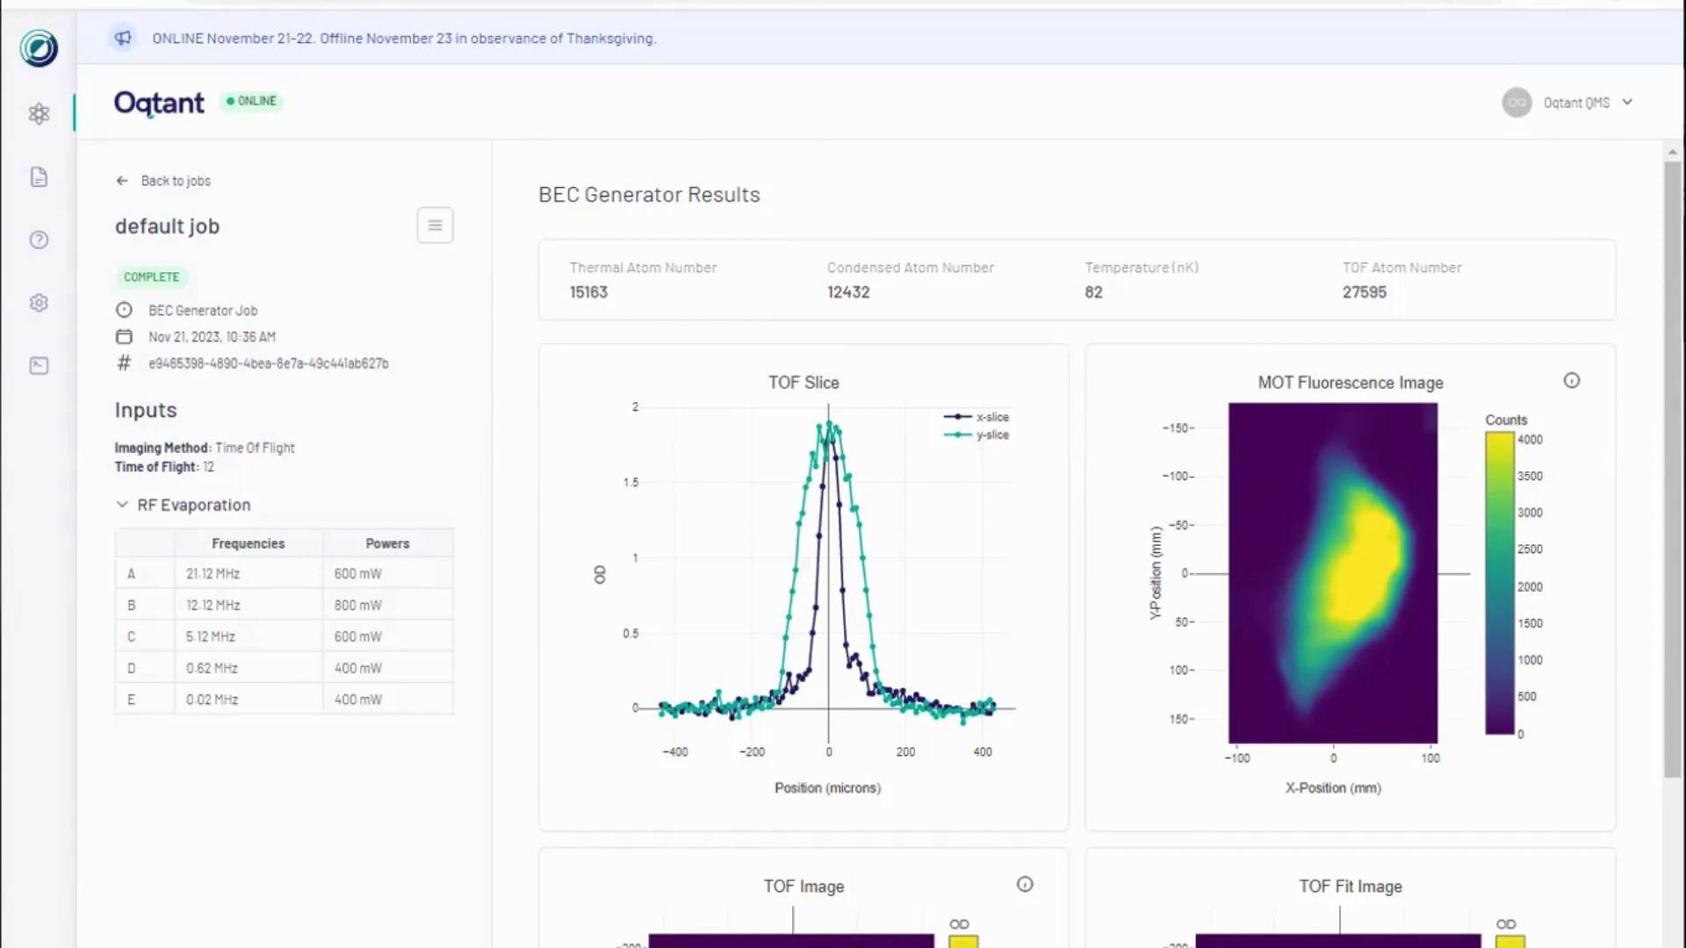
Step: Read the MOT Fluorescence image explanation, then reopen the job's actions menu
{"action": "left_click", "coordinate": [1571, 384]}
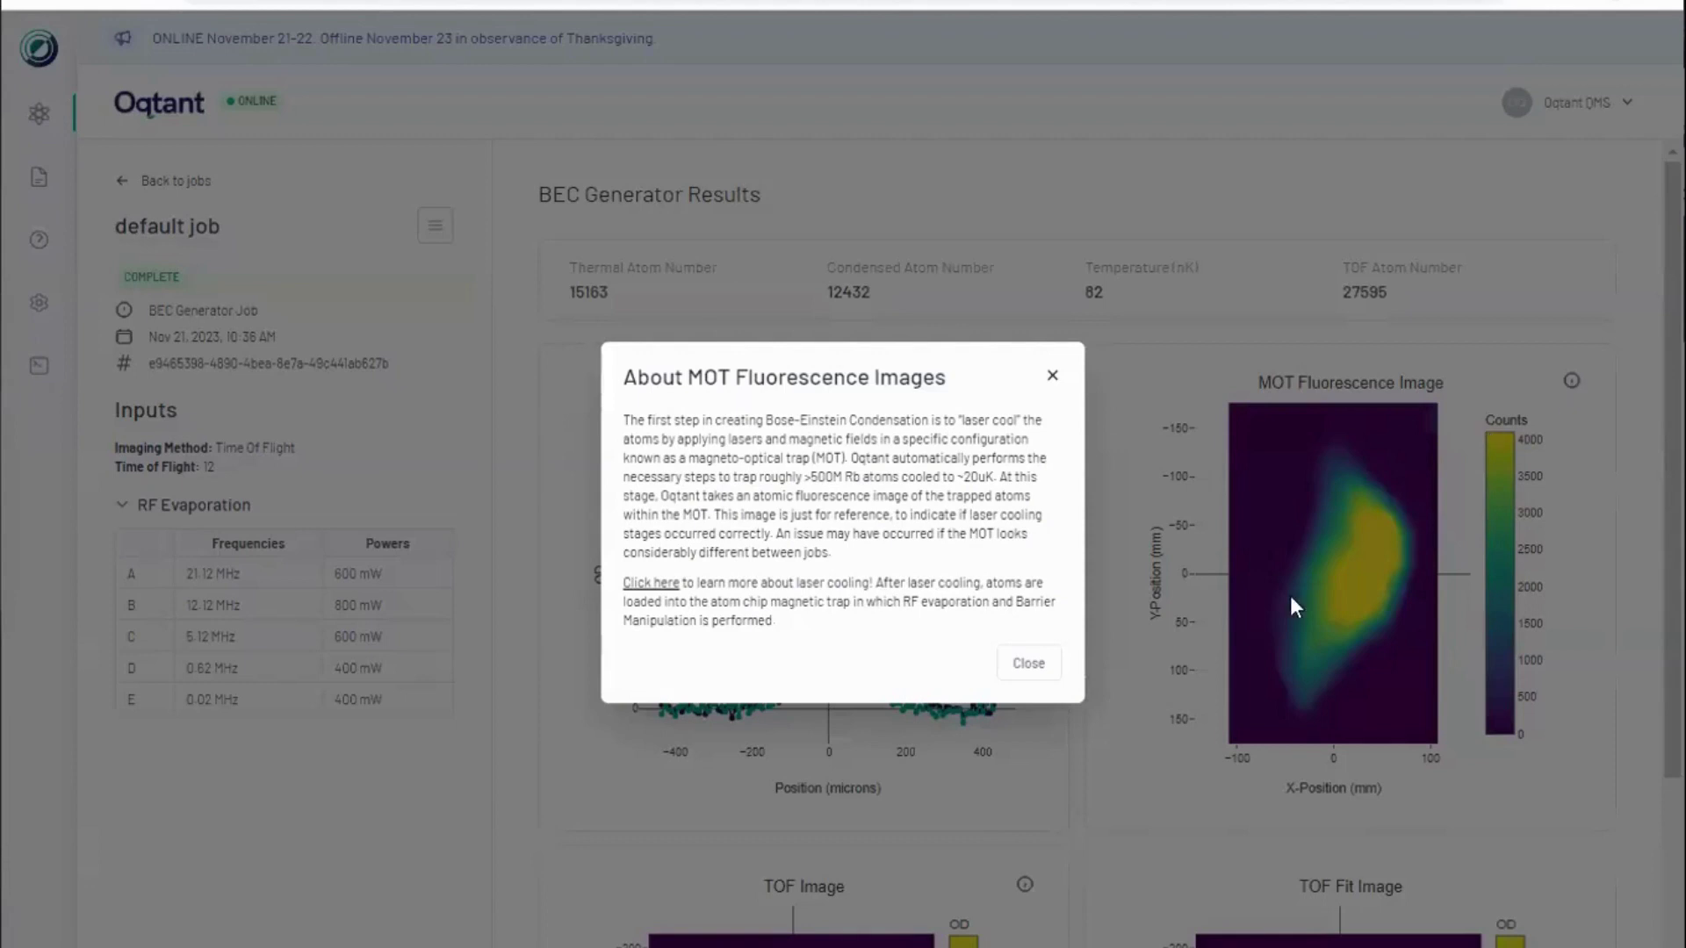
{"action": "left_click", "coordinate": [1040, 676]}
{"action": "left_click", "coordinate": [425, 228]}
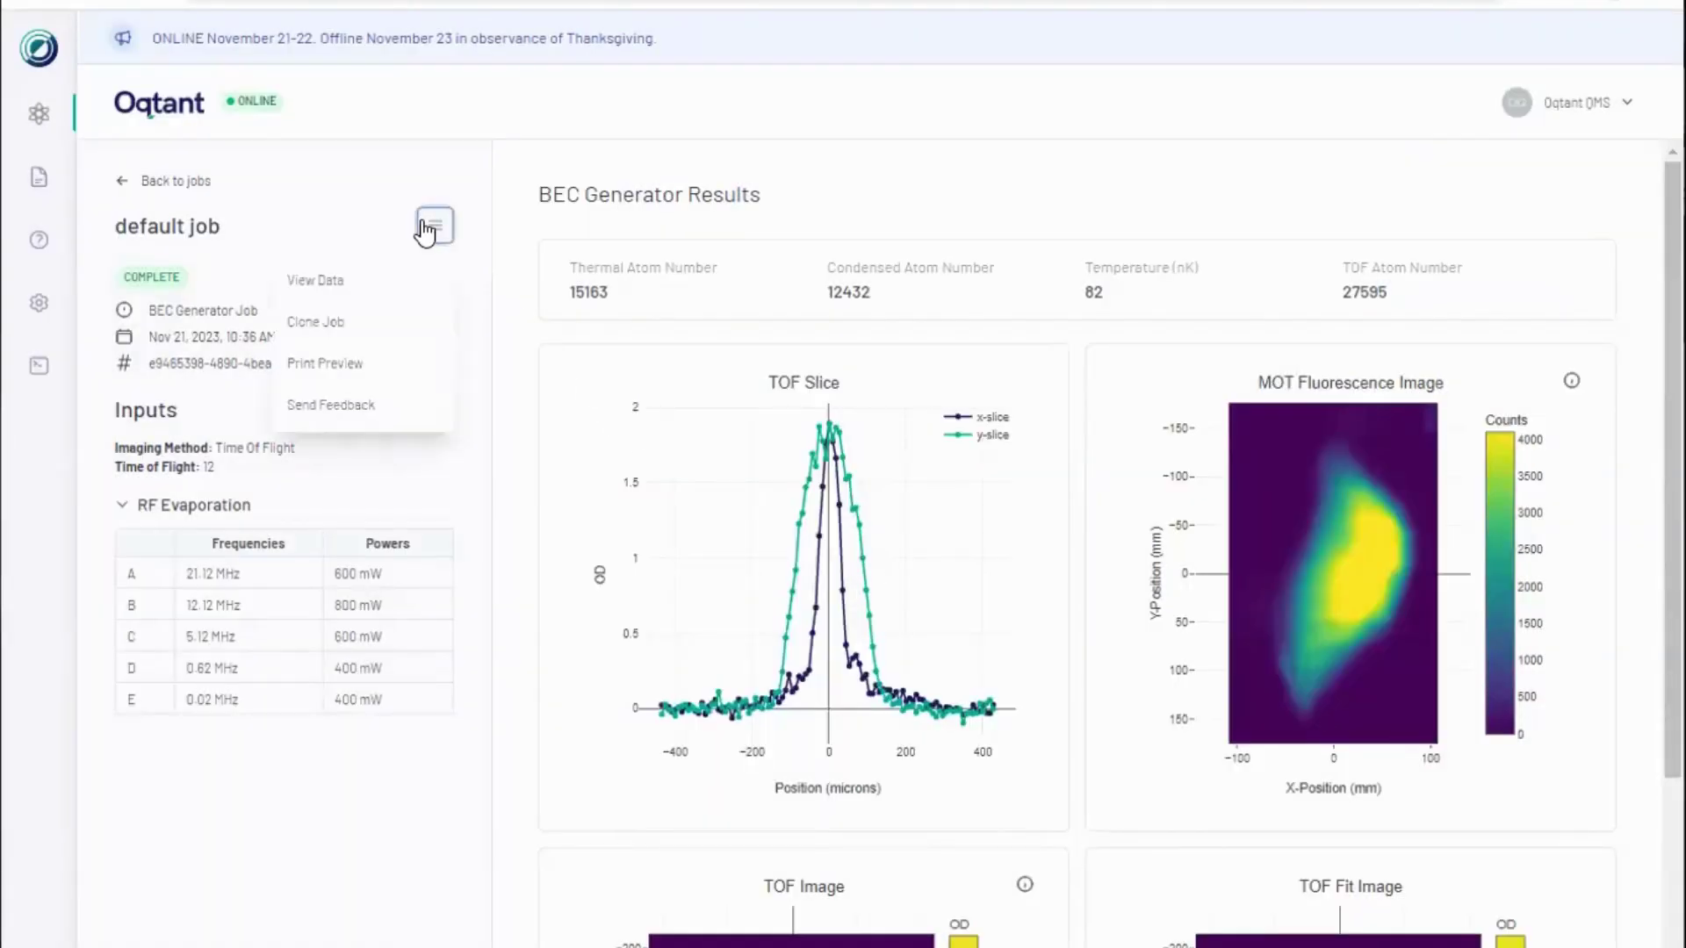
Step: Dismiss the actions menu and review the RF Evaporation table and TOF images
{"action": "left_click", "coordinate": [531, 334]}
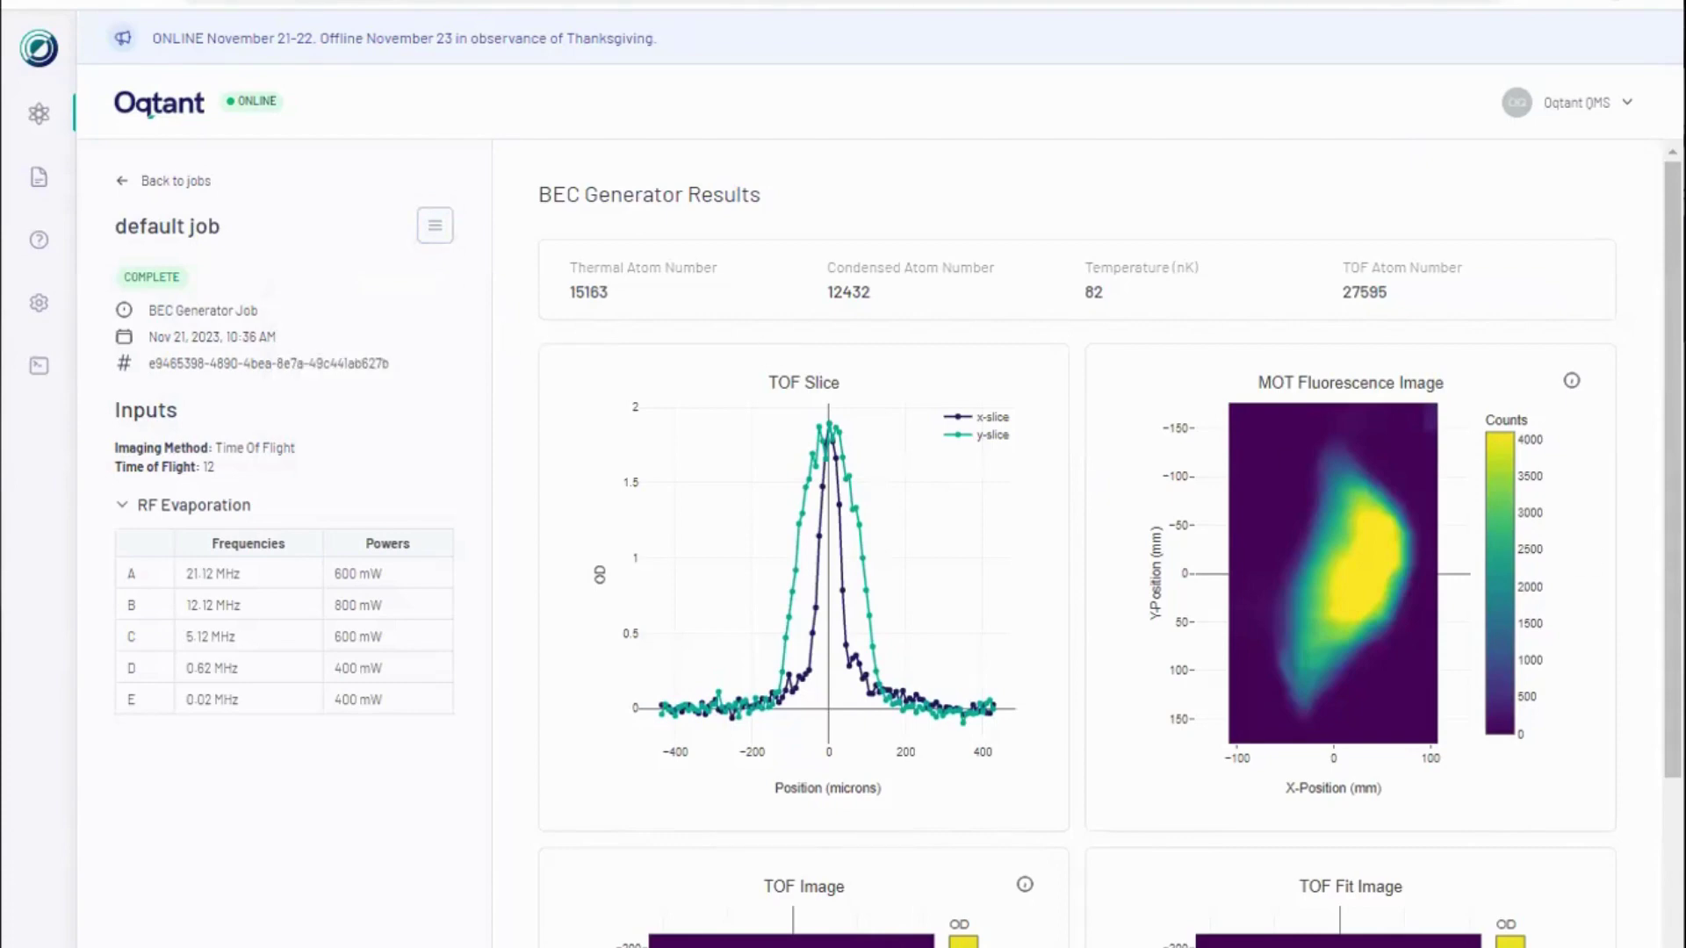
{"action": "scroll", "coordinate": [1083, 644], "scroll_direction": "down", "scroll_amount": 4}
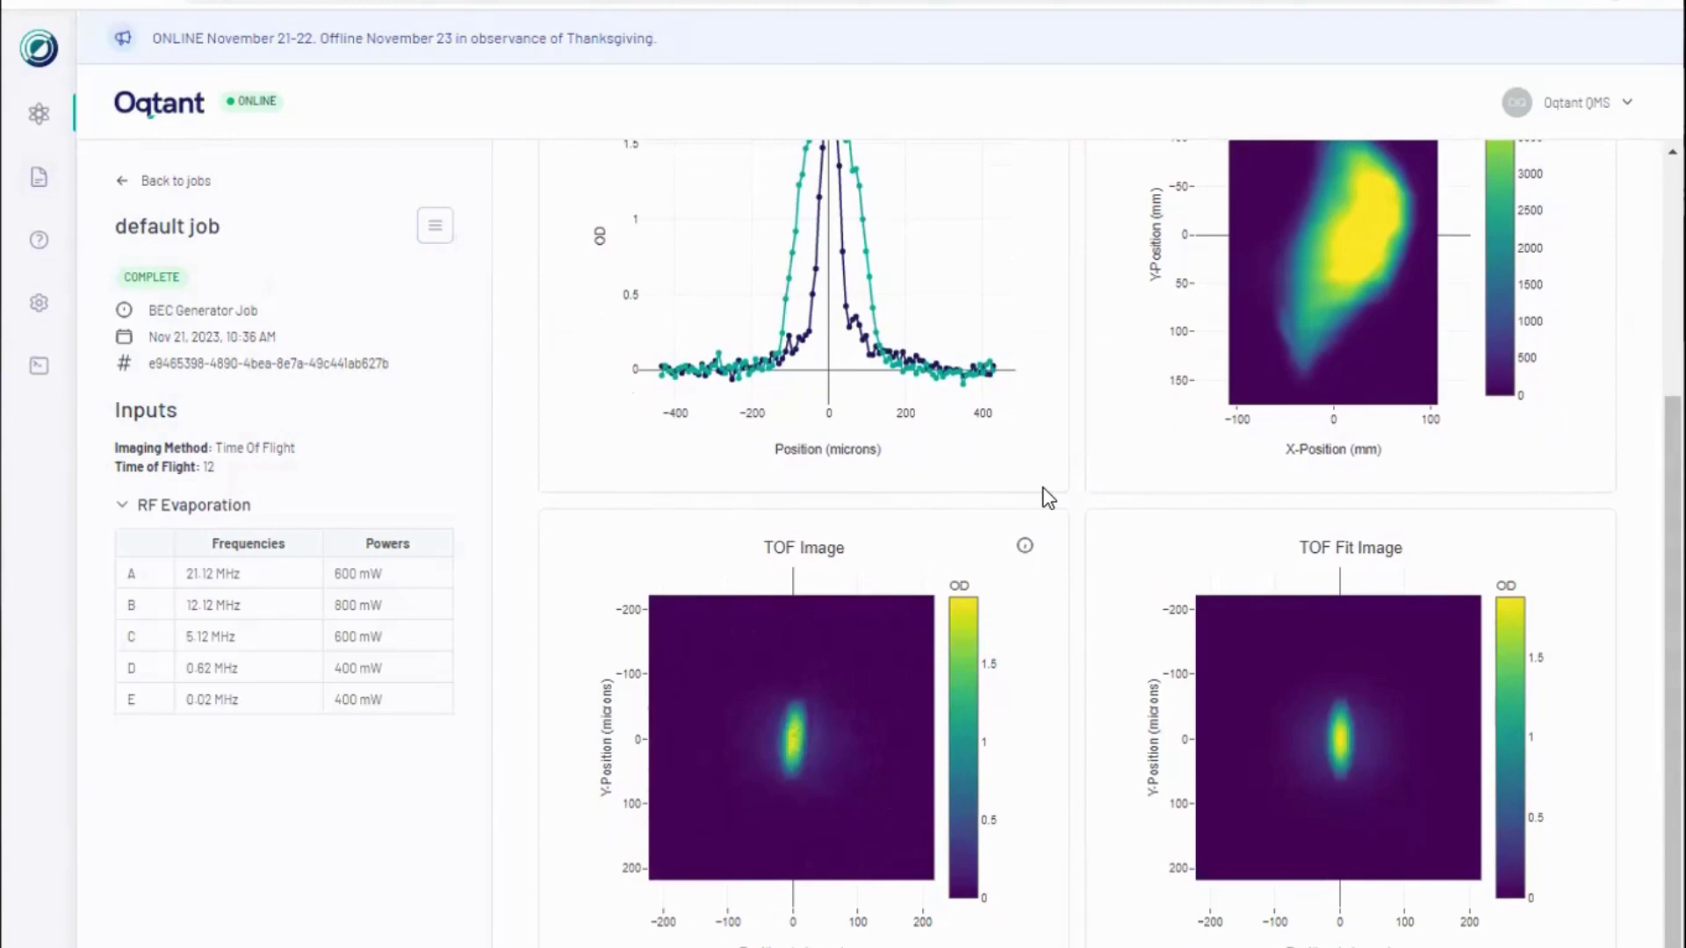
{"action": "scroll", "coordinate": [1070, 471], "scroll_direction": "up", "scroll_amount": 3}
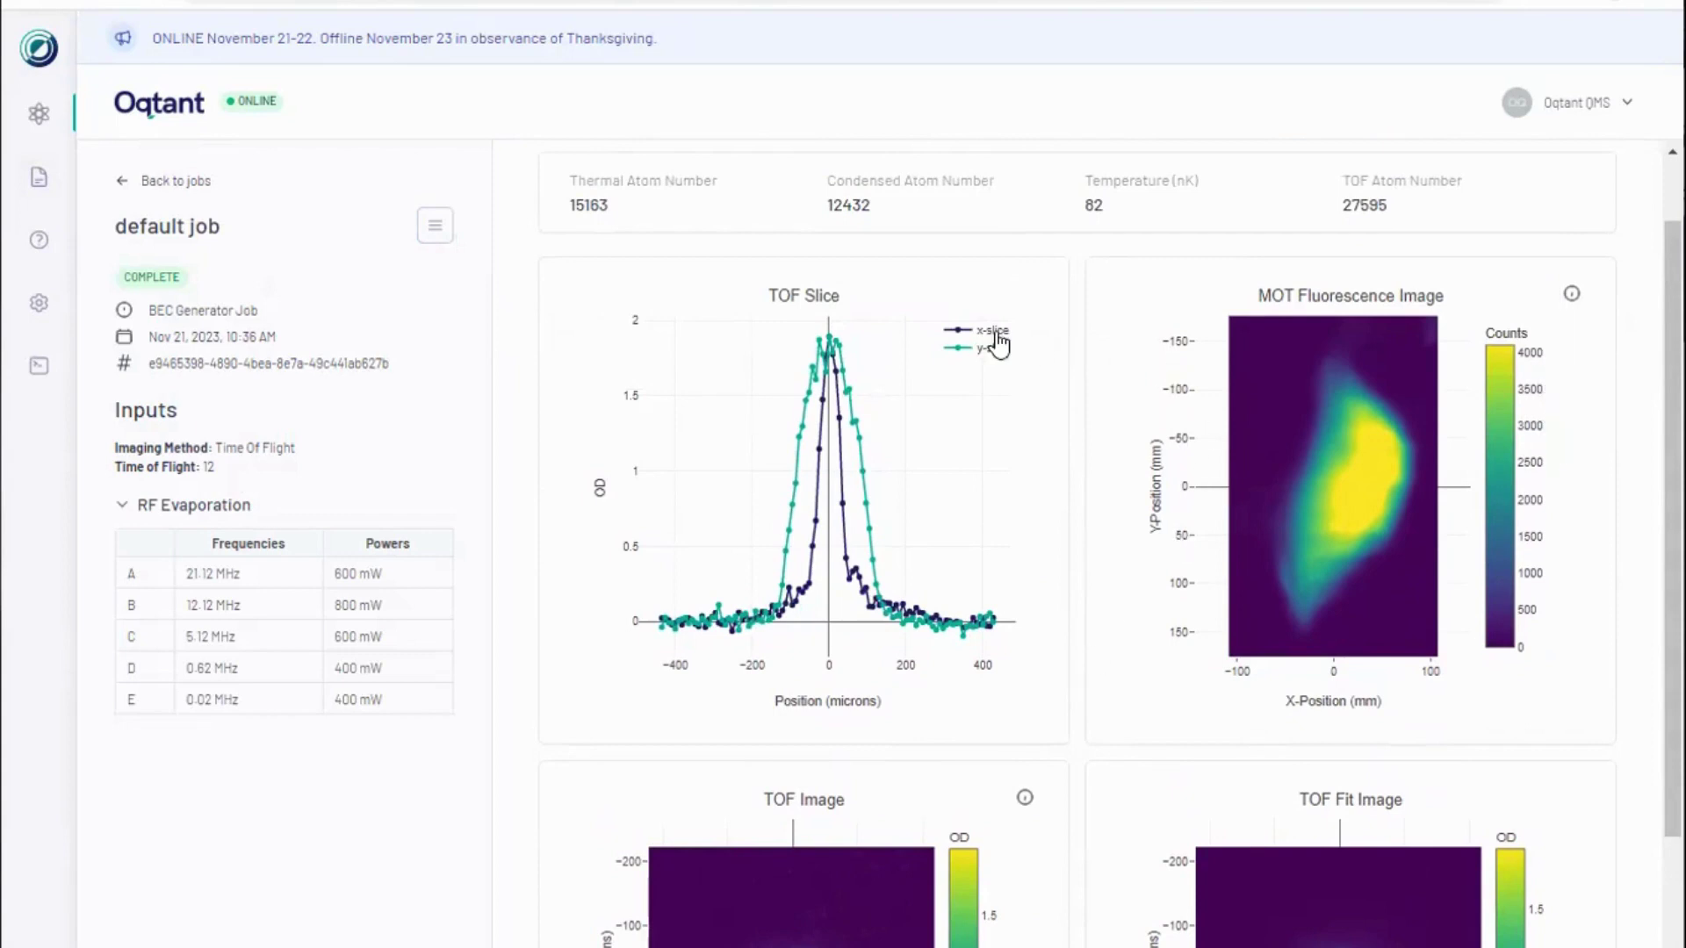
{"action": "mouse_move", "coordinate": [845, 336]}
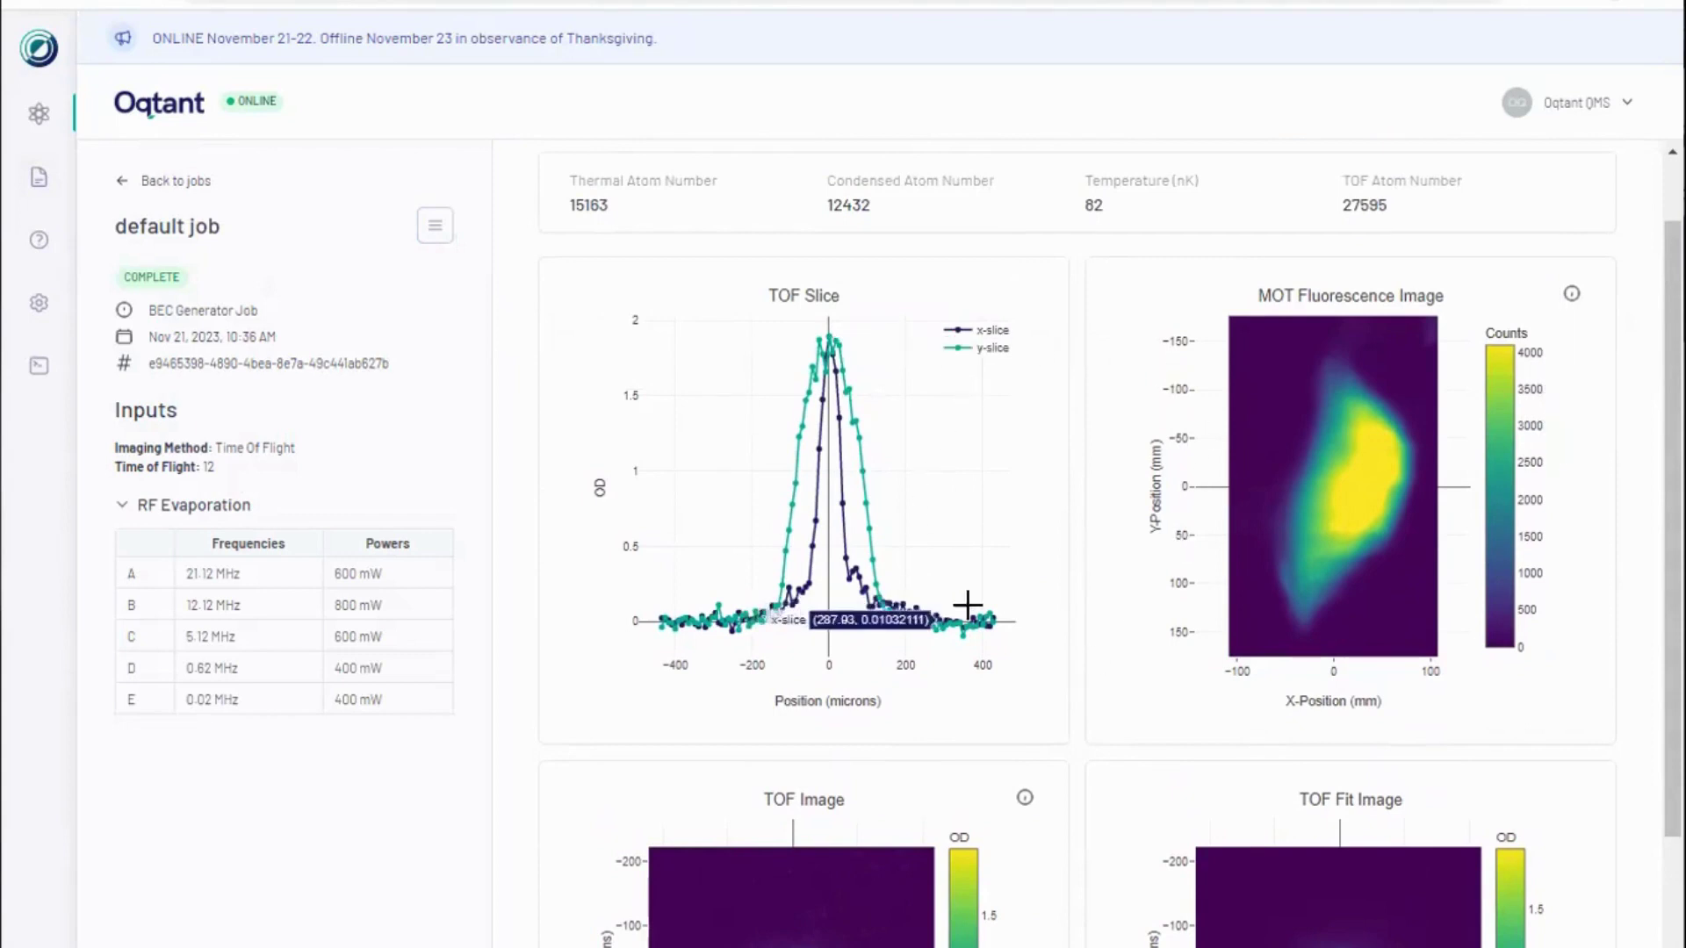
{"action": "scroll", "coordinate": [1001, 583], "scroll_direction": "down", "scroll_amount": 3}
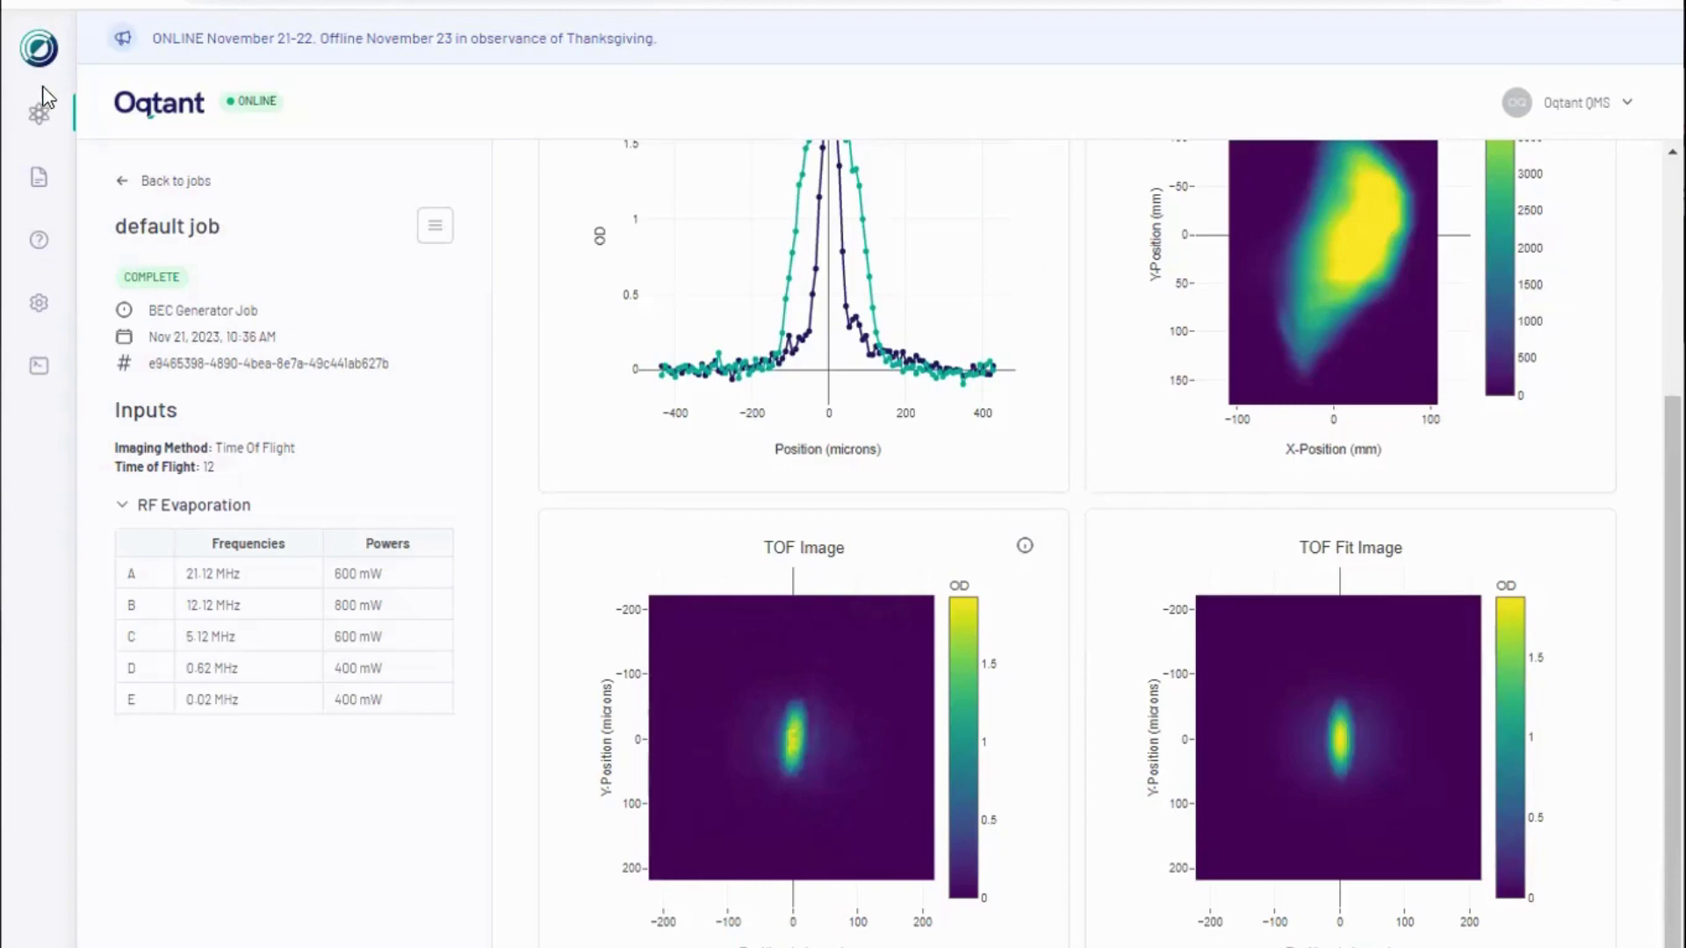
Step: Return to My Jobs and start a Barrier Manipulator job, reviewing its default form
{"action": "left_click", "coordinate": [148, 181]}
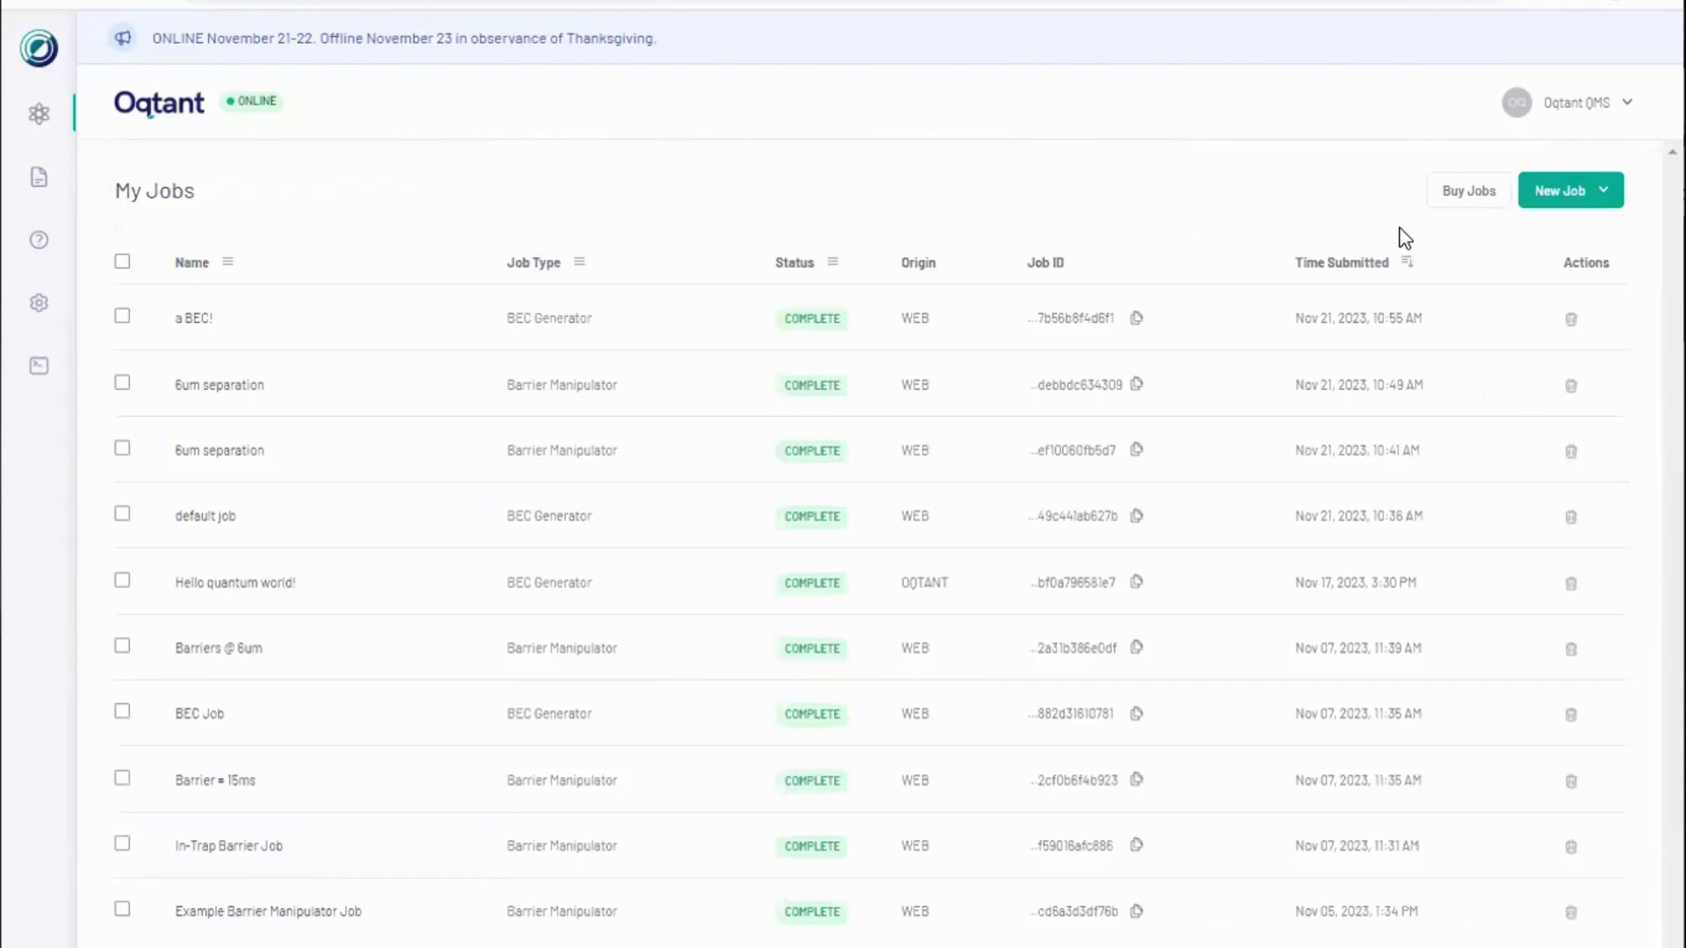
{"action": "left_click", "coordinate": [1539, 201]}
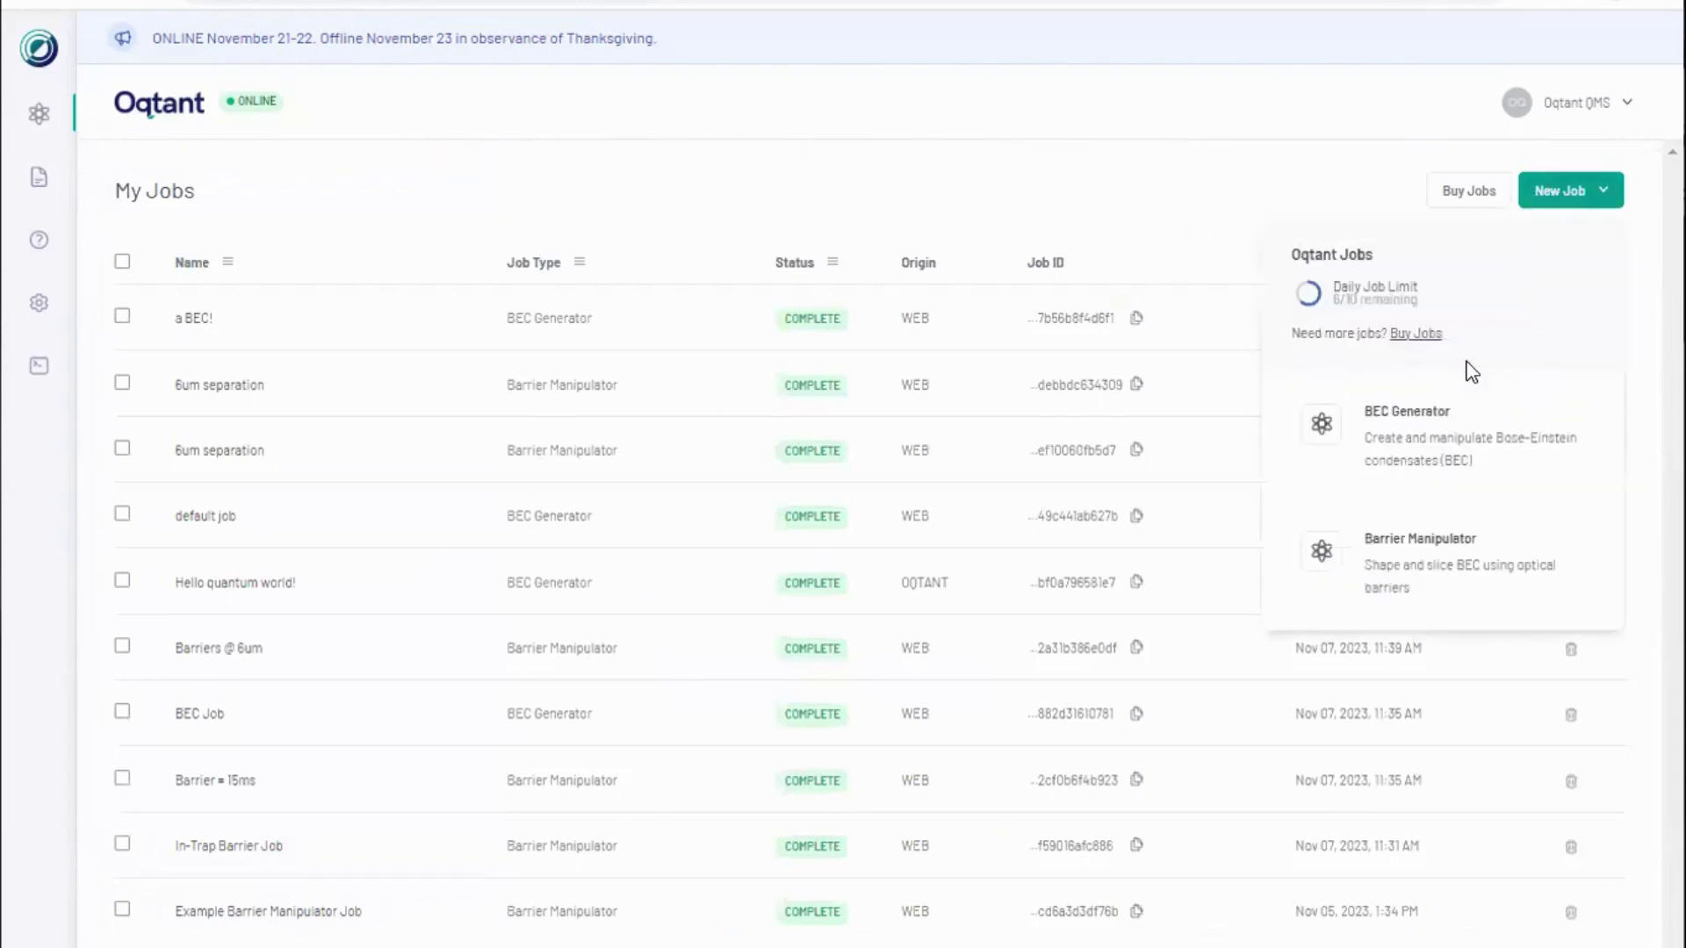
{"action": "left_click", "coordinate": [1494, 603]}
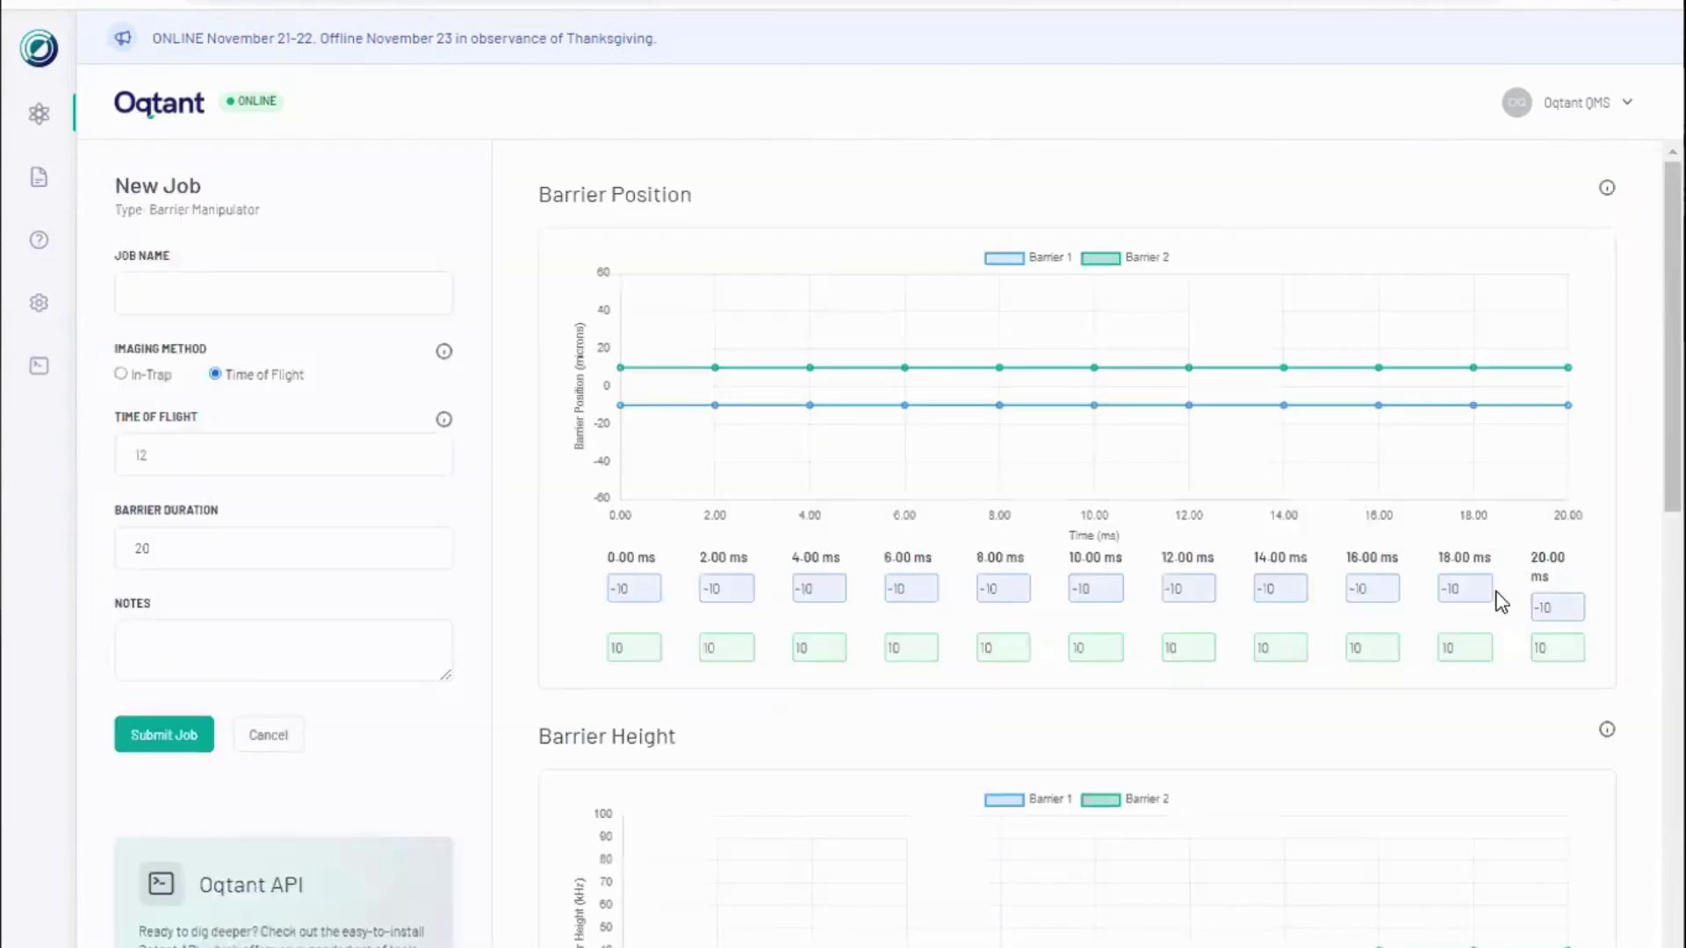
{"action": "scroll", "coordinate": [509, 519], "scroll_direction": "down", "scroll_amount": 7}
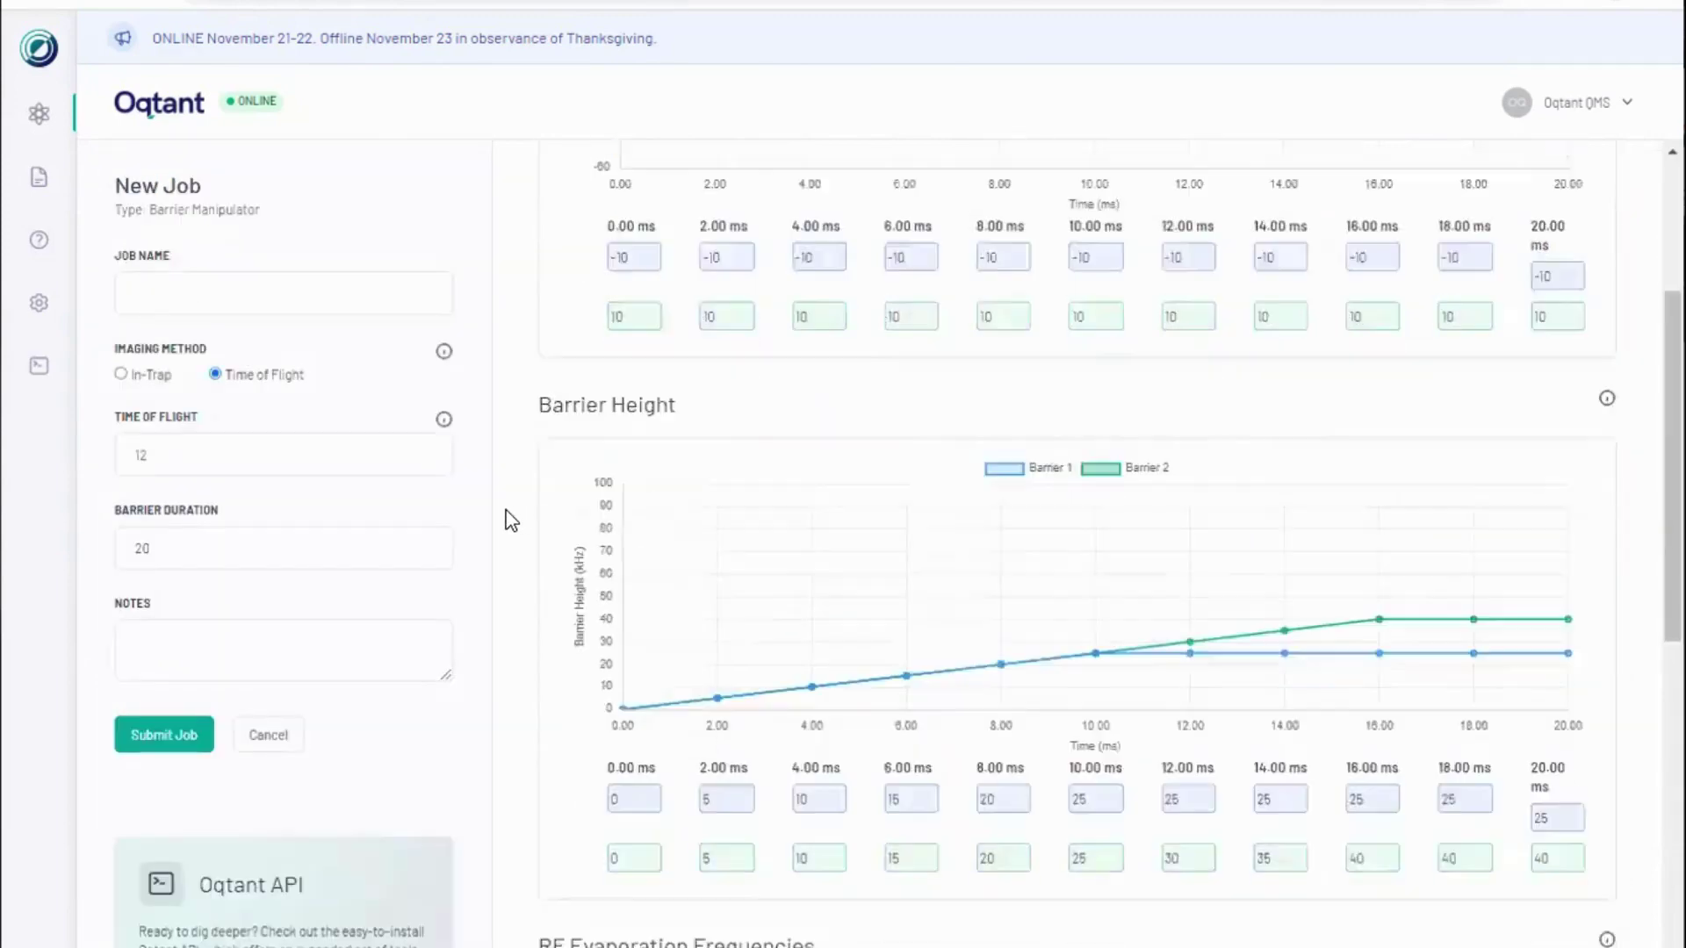
{"action": "scroll", "coordinate": [508, 518], "scroll_direction": "down", "scroll_amount": 7}
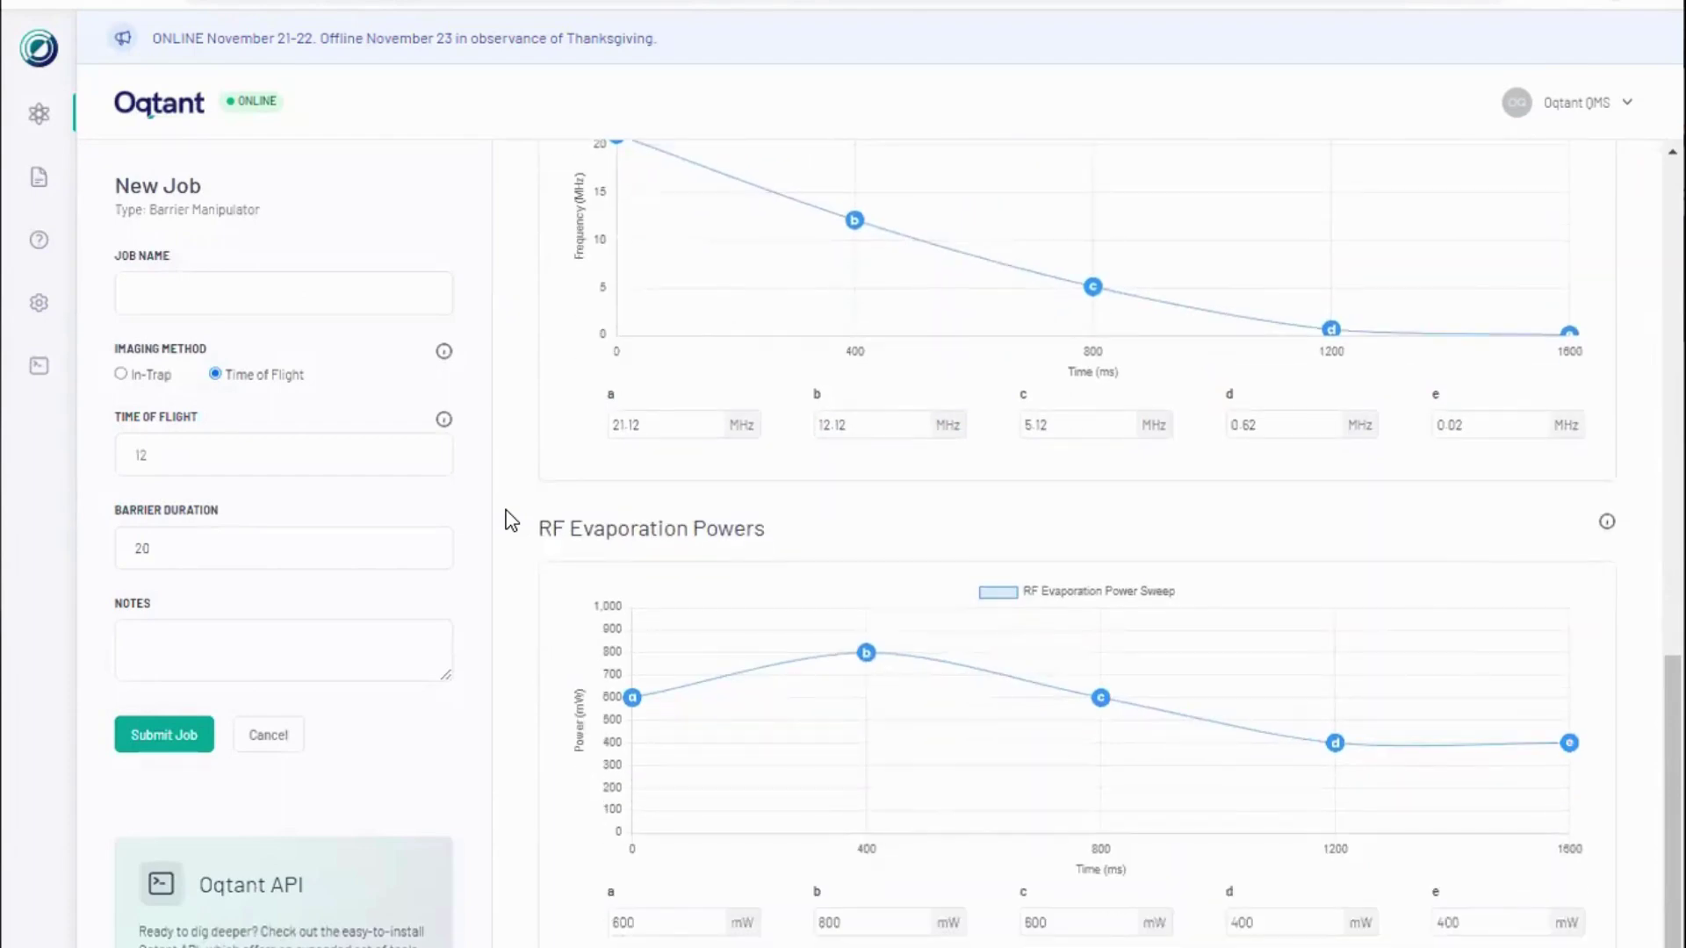
{"action": "scroll", "coordinate": [509, 520], "scroll_direction": "up", "scroll_amount": 10}
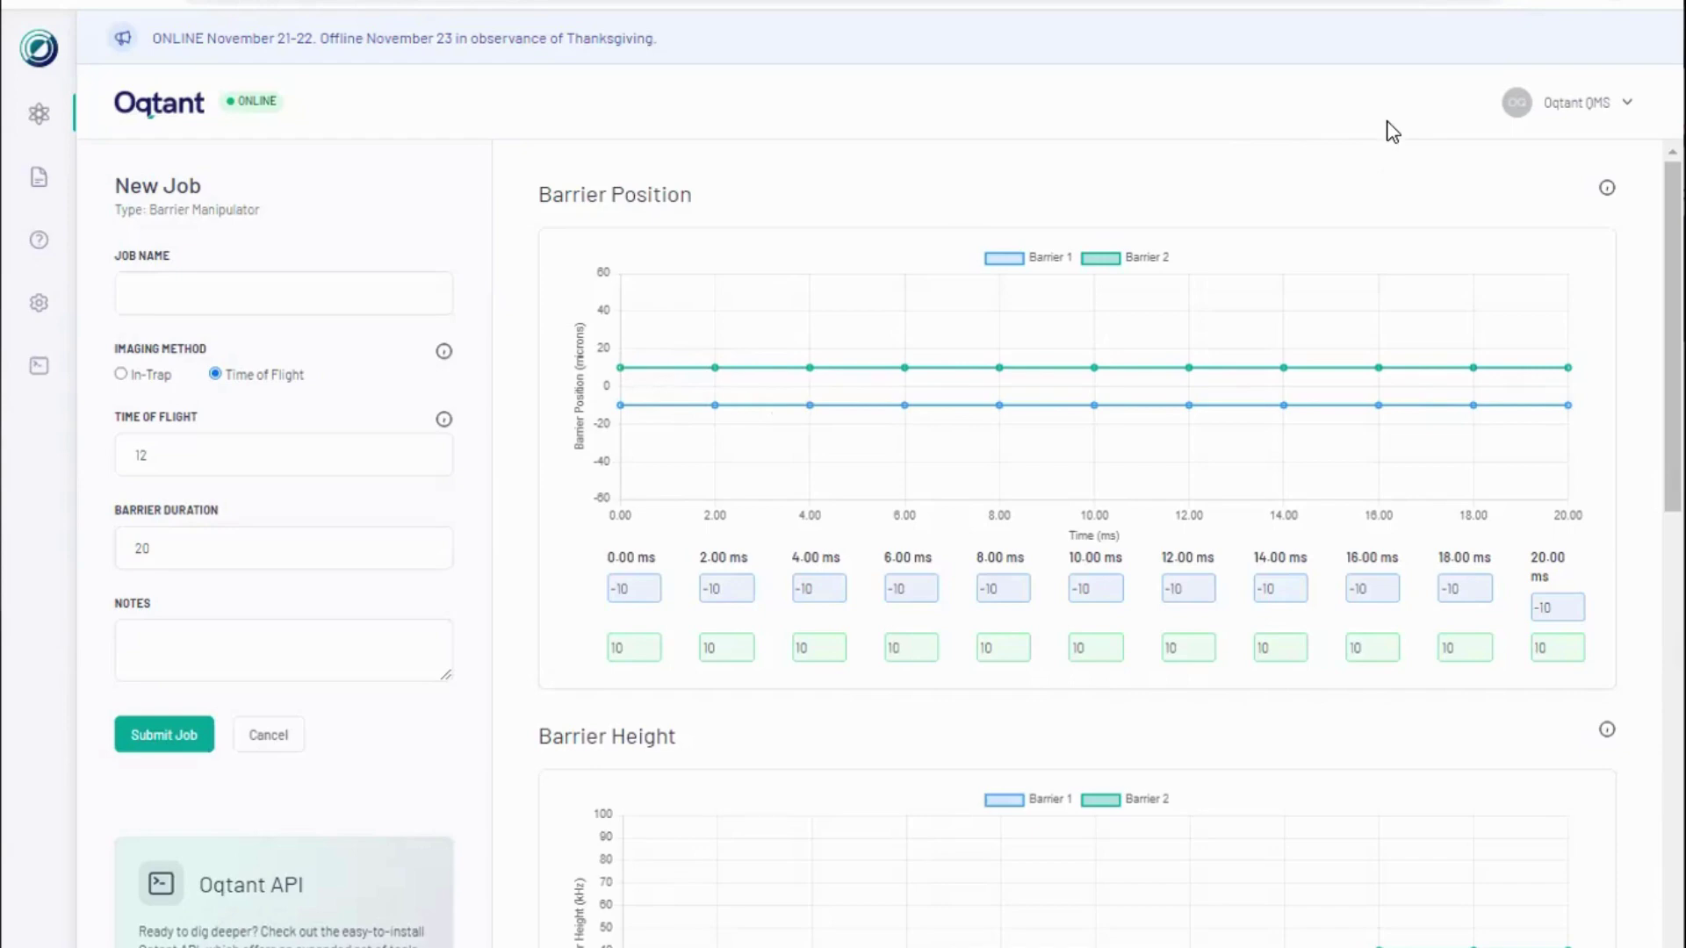
Step: Read the About Barrier Manipulation explanation and close it
{"action": "left_click", "coordinate": [1607, 188]}
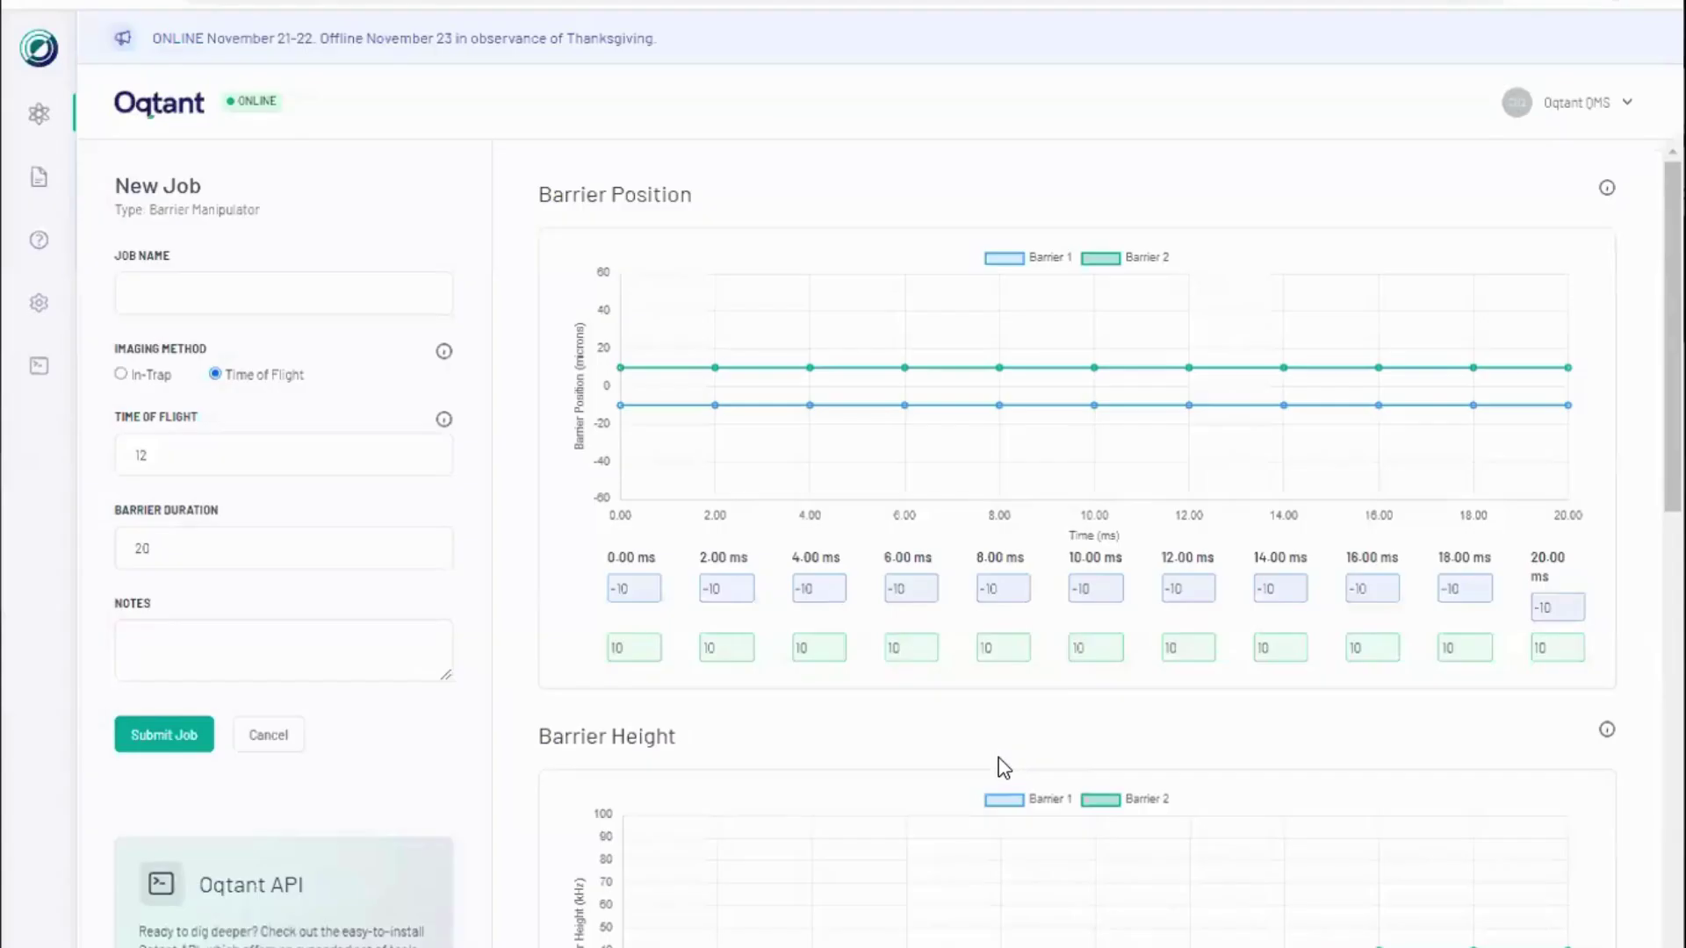
{"action": "left_click", "coordinate": [1002, 766]}
Step: Switch imaging to In-Trap and begin setting Barrier 1 positions to -3
{"action": "left_click", "coordinate": [121, 375]}
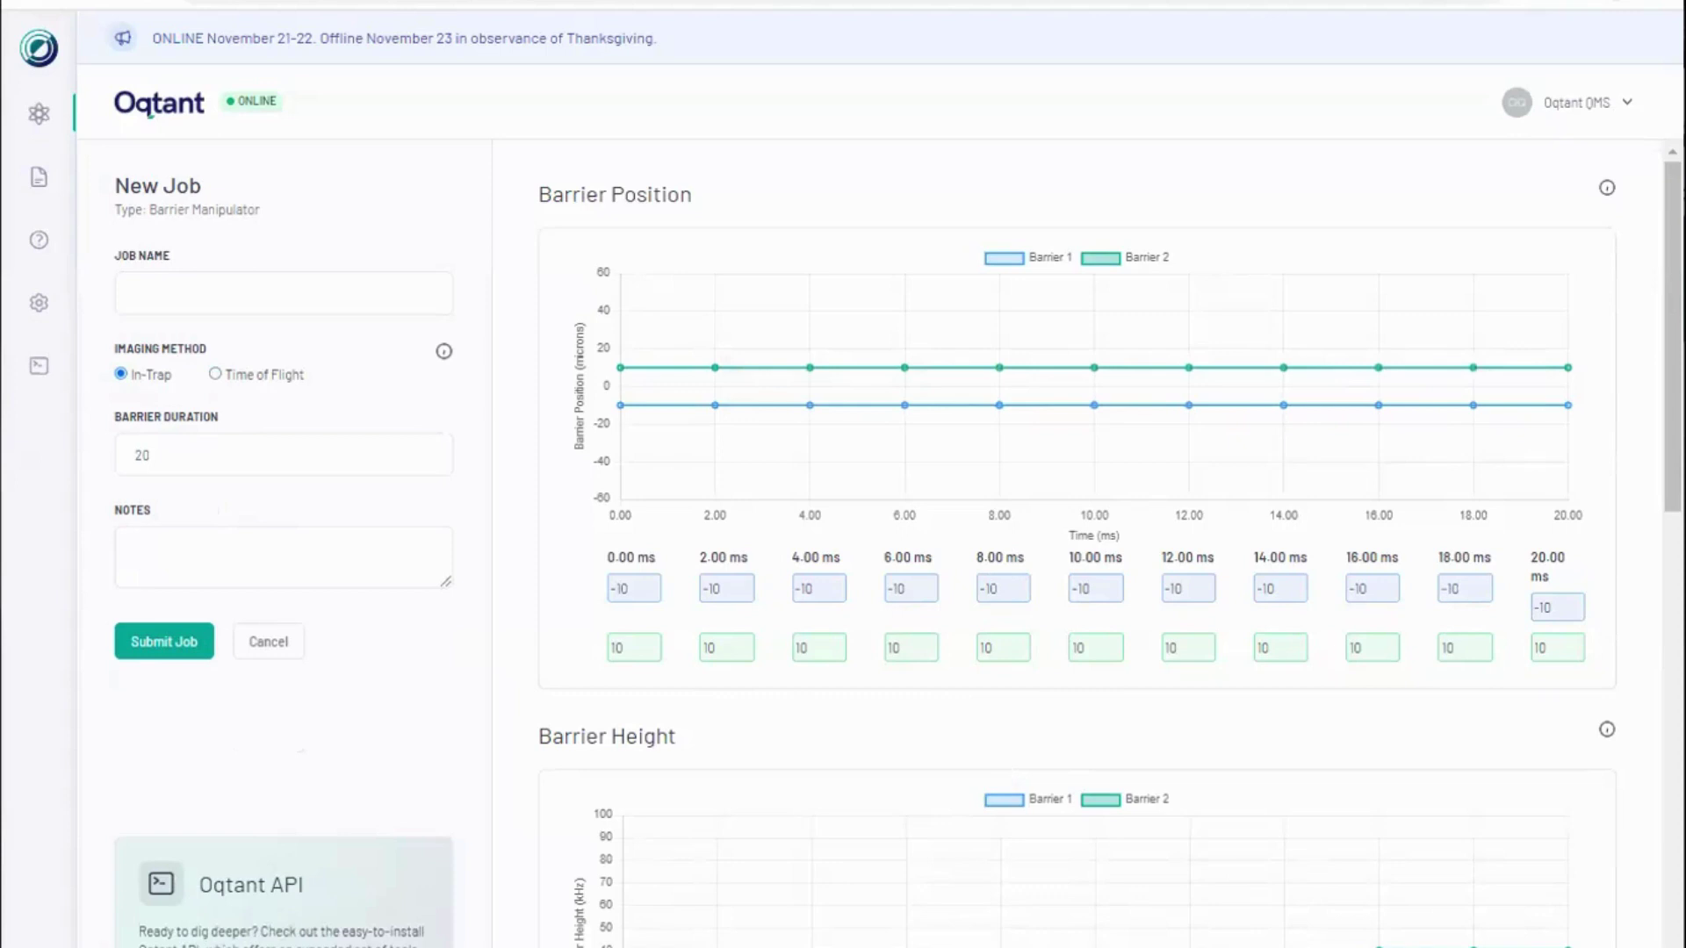
{"action": "left_click", "coordinate": [642, 598]}
{"action": "key", "text": "BackSpace"}
{"action": "key", "text": "BackSpace"}
{"action": "type", "text": "3"}
{"action": "key", "text": "Tab"}
{"action": "type", "text": "-3"}
{"action": "key", "text": "Tab"}
{"action": "type", "text": "-"}
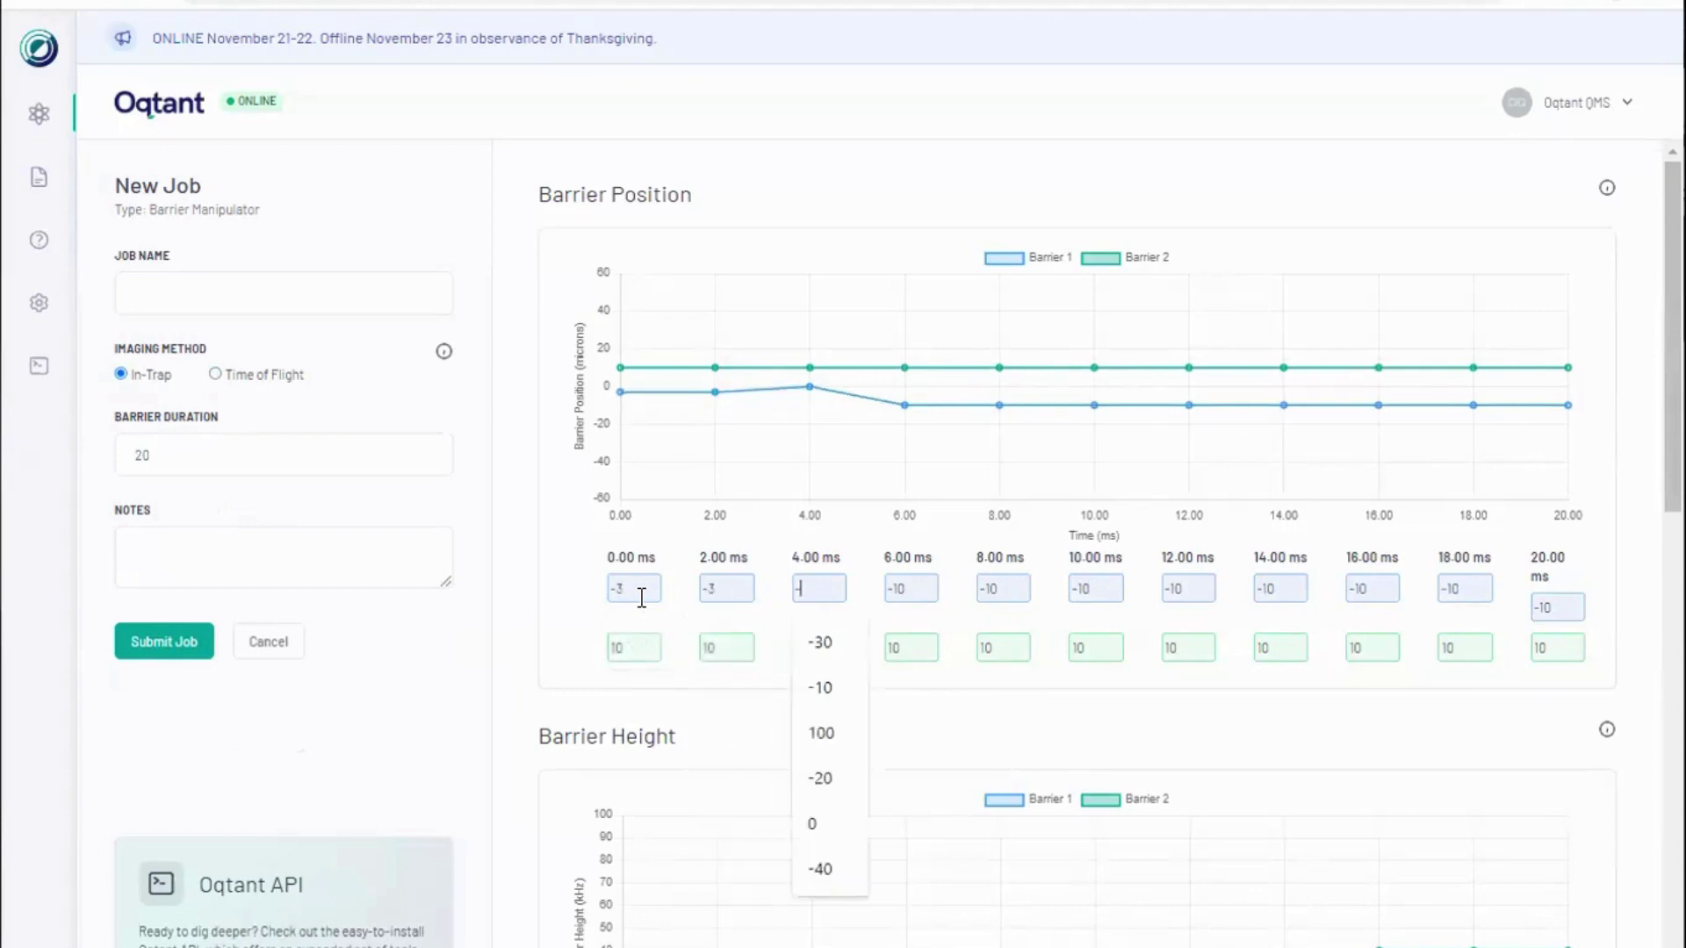
{"action": "type", "text": "3"}
{"action": "key", "text": "Tab"}
{"action": "type", "text": "-3"}
{"action": "key", "text": "Tab"}
{"action": "type", "text": "-3"}
{"action": "key", "text": "Tab"}
Step: Fill the remaining Barrier 1 fields with -3 and every Barrier 2 field with 3
{"action": "type", "text": "-"}
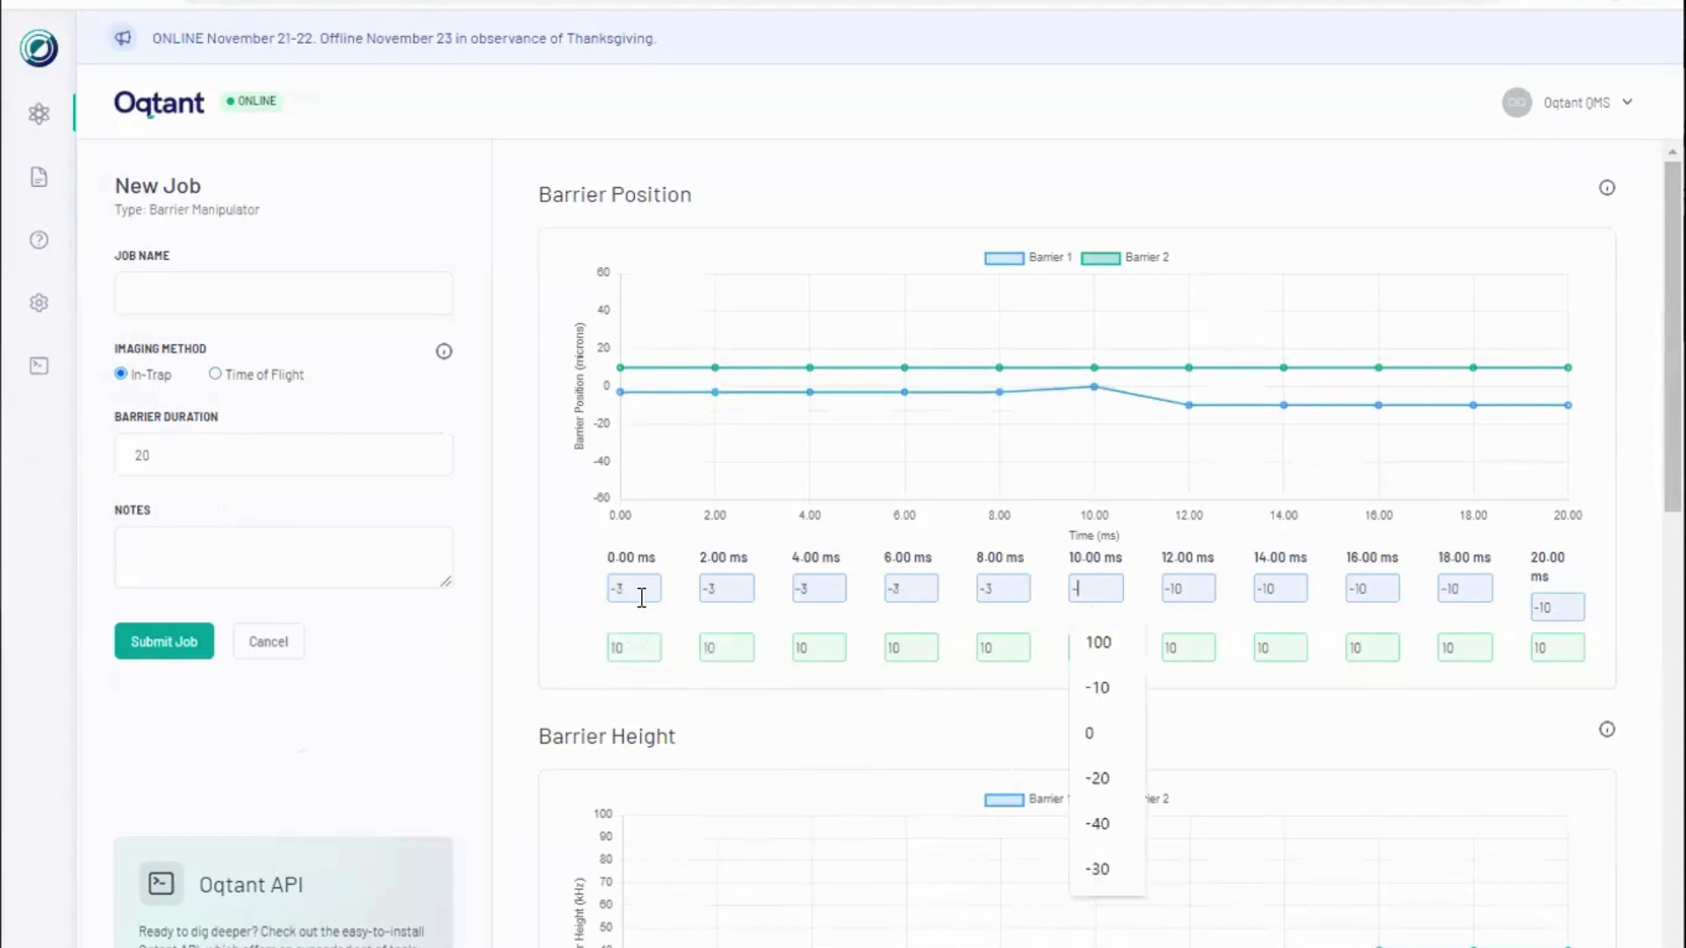
{"action": "type", "text": "3\t-3\t-3\t-3\t-3\t-"}
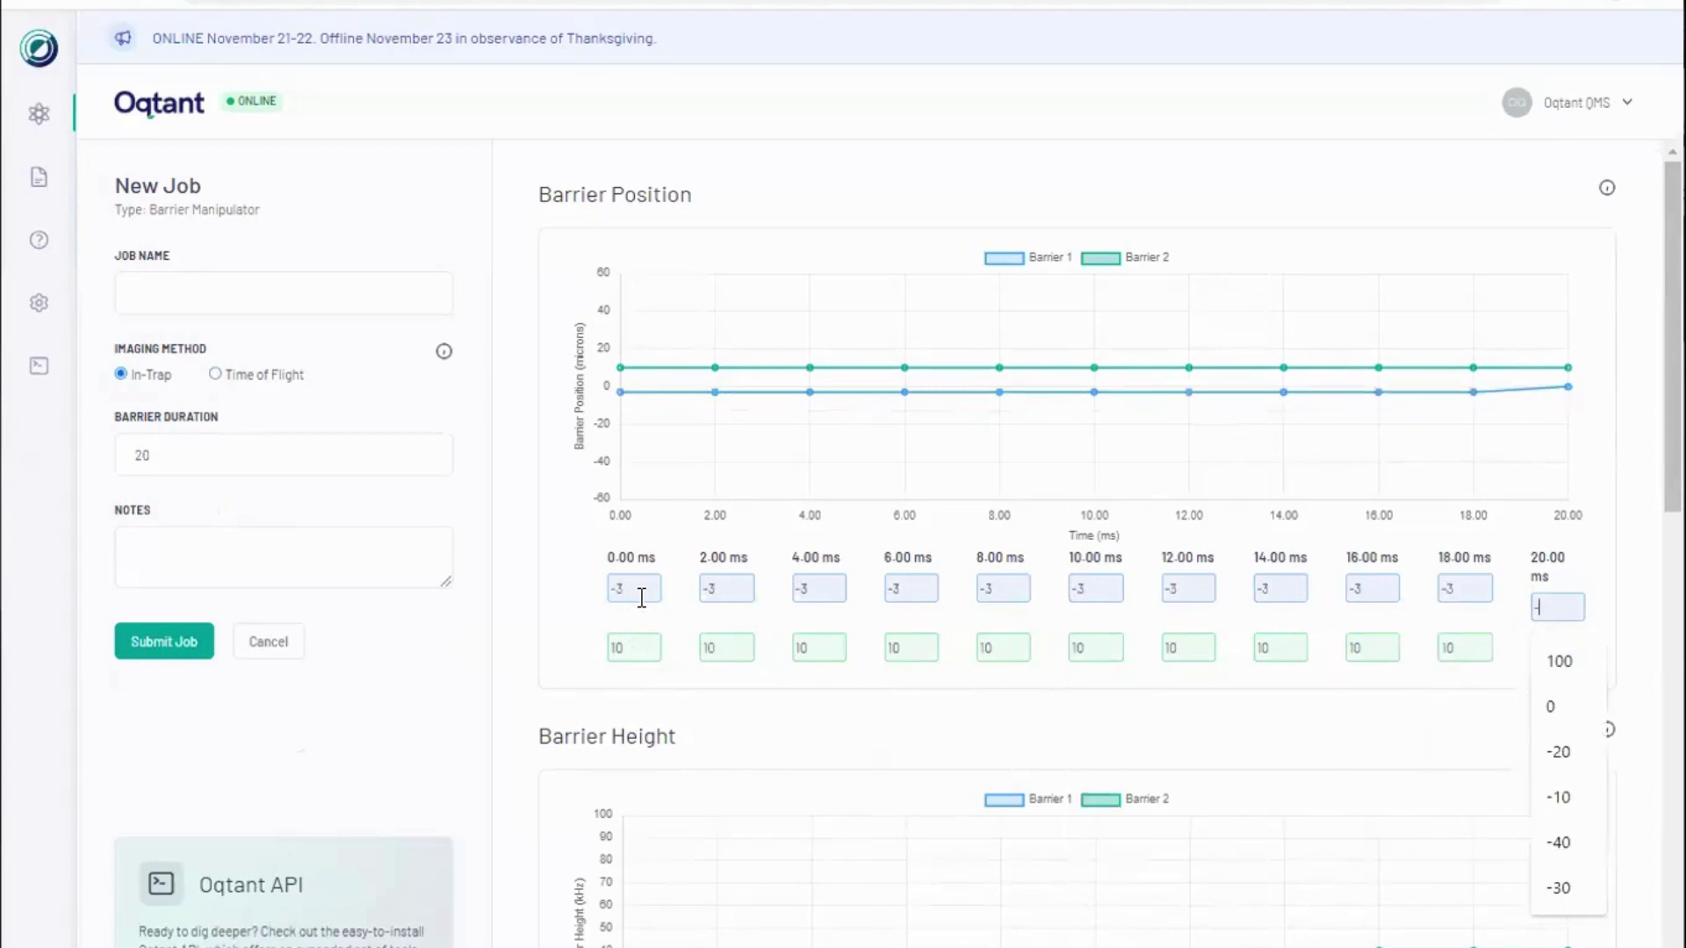
{"action": "type", "text": "3\t3\t3\t3\t3"}
{"action": "key", "text": "Tab"}
{"action": "type", "text": "3\t3\t3"}
{"action": "key", "text": "Tab"}
Step: Replace Barrier 1's heights from 4 ms onward with 5
{"action": "type", "text": "3\t3\t3\t3"}
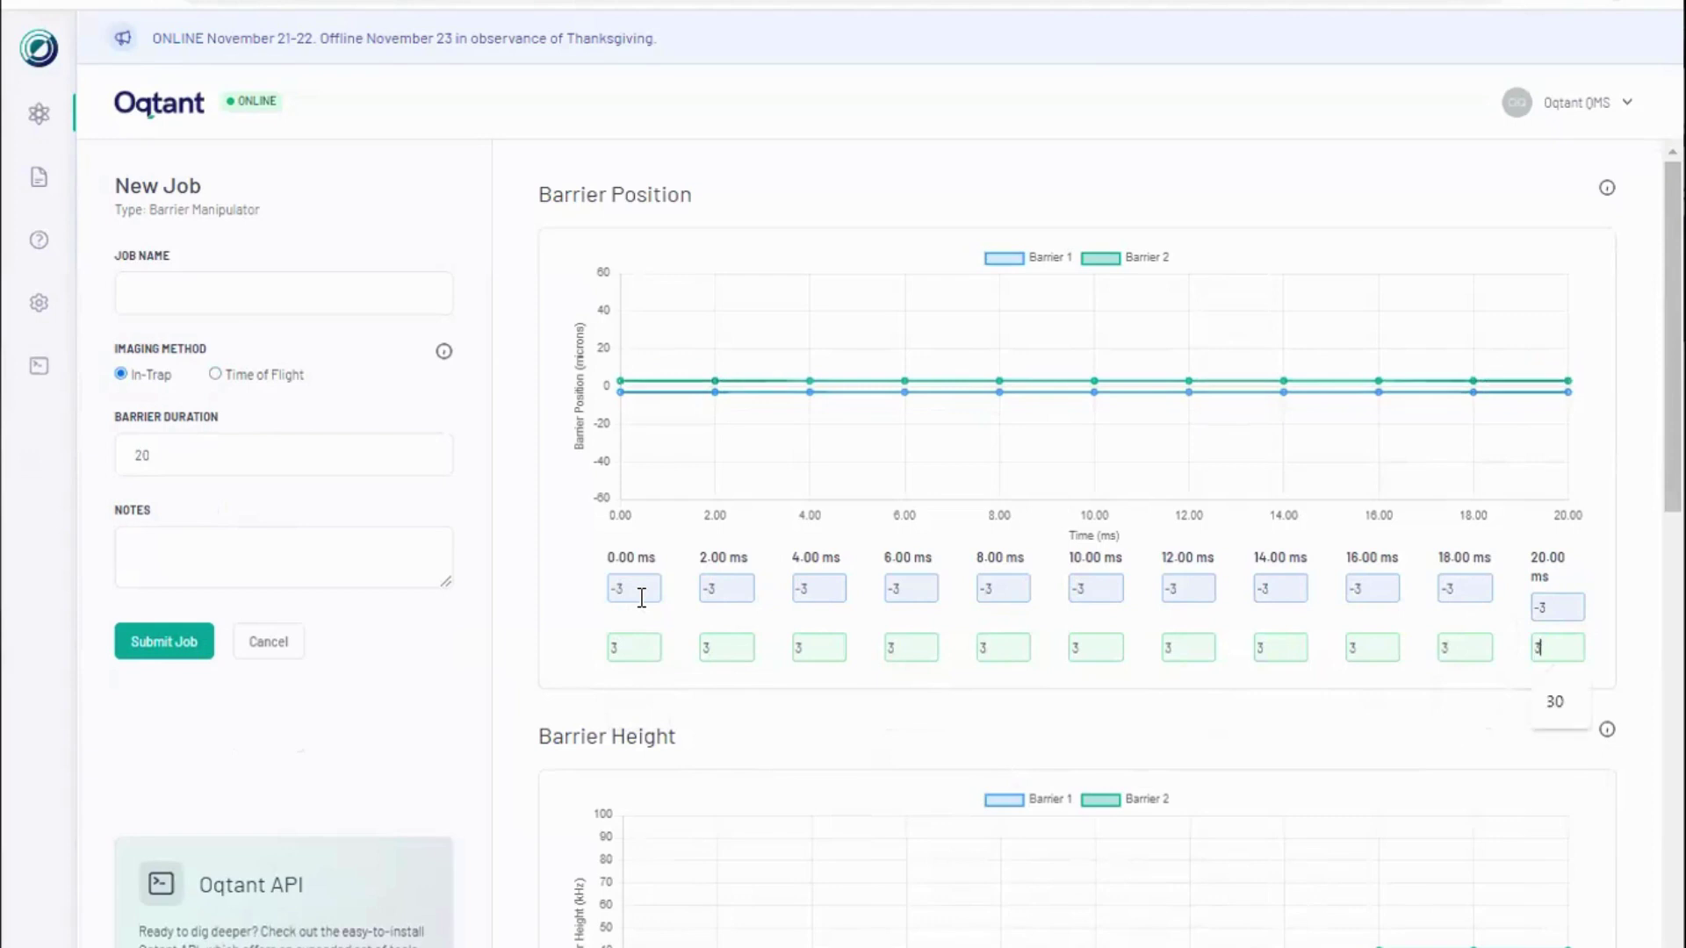
{"action": "left_click", "coordinate": [506, 748]}
{"action": "scroll", "coordinate": [507, 748], "scroll_direction": "down", "scroll_amount": 5}
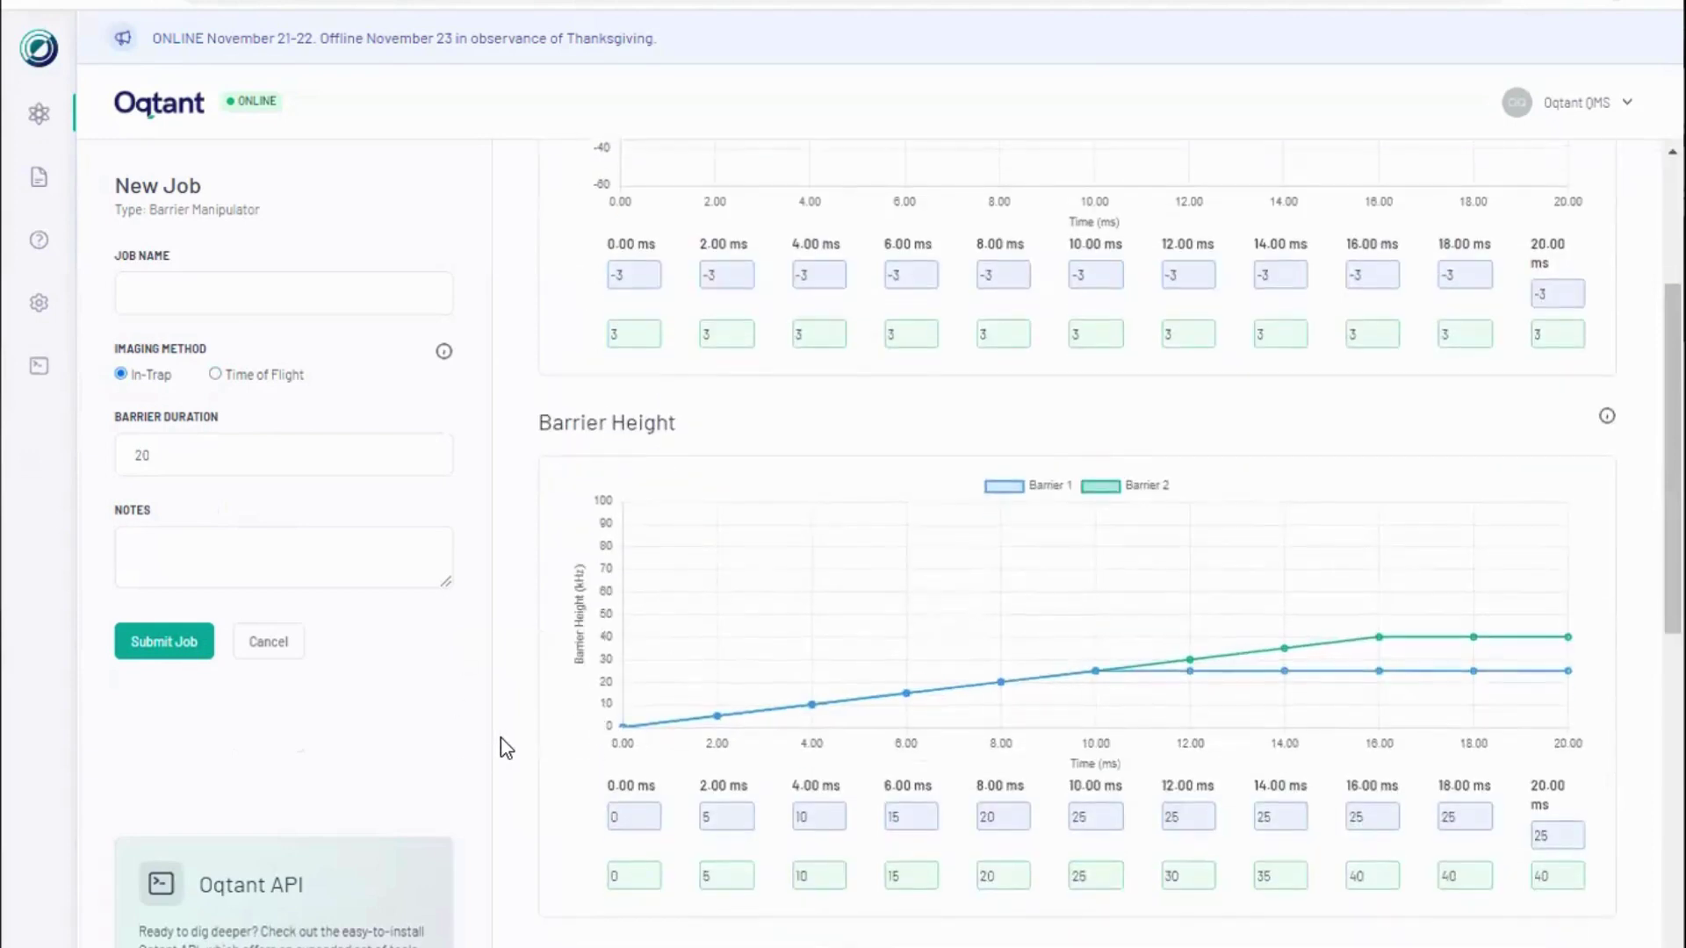
{"action": "double_click", "coordinate": [815, 722]}
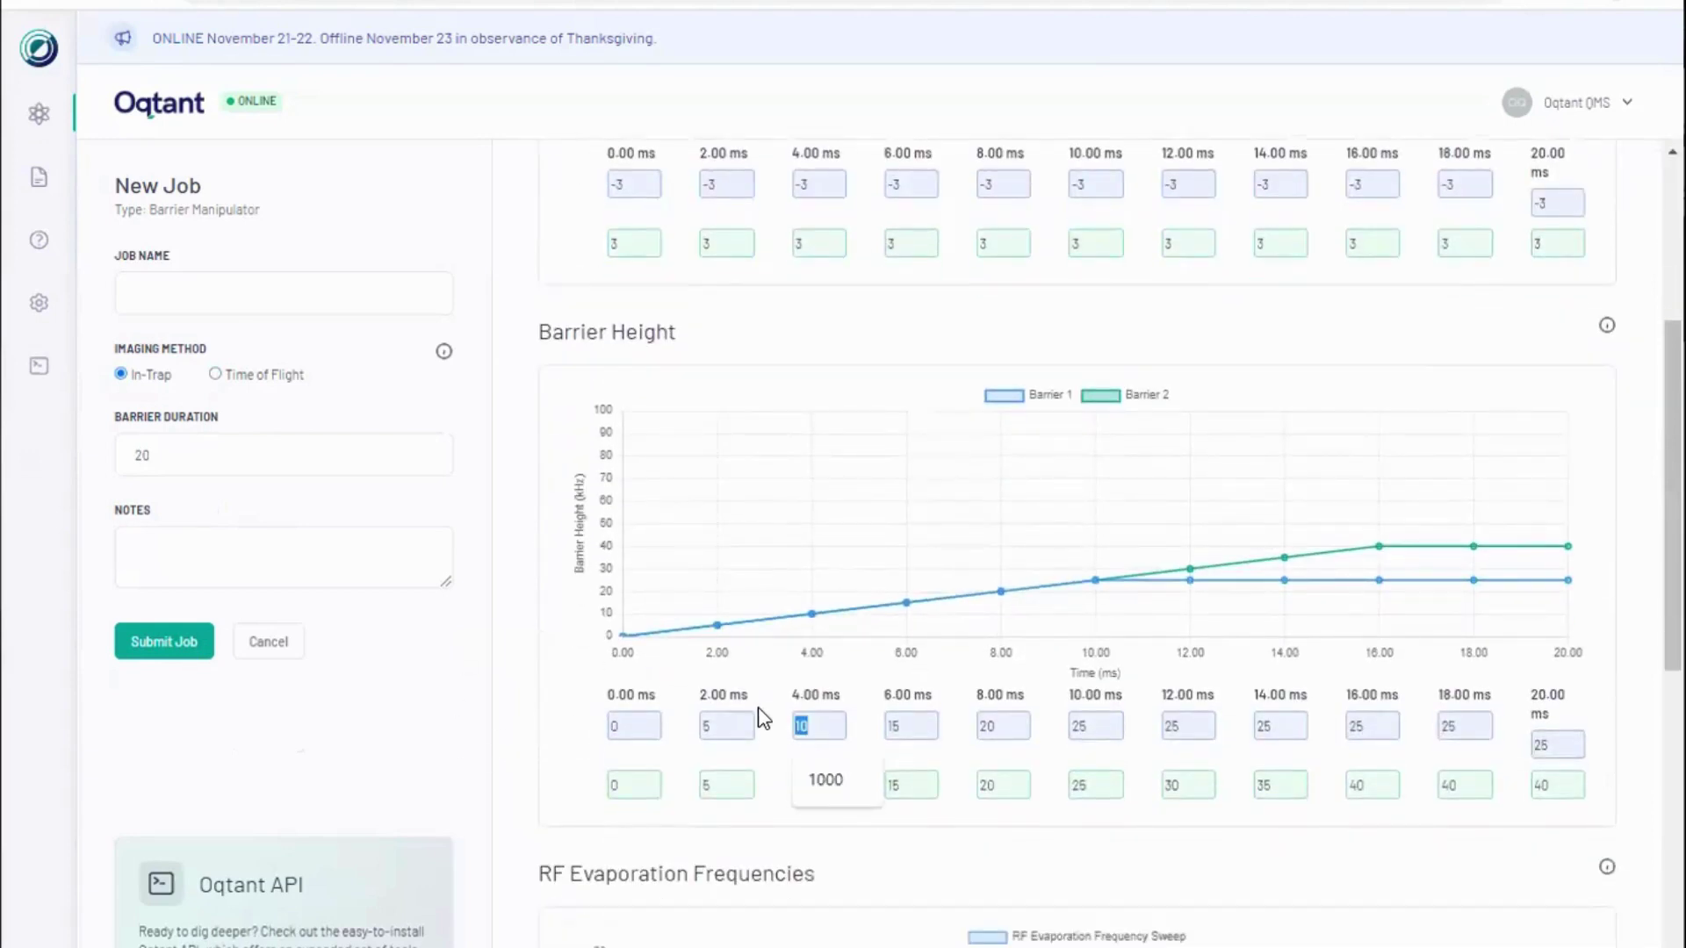
{"action": "type", "text": "5\t5\t5\t5\t5\t5\t5\t5"}
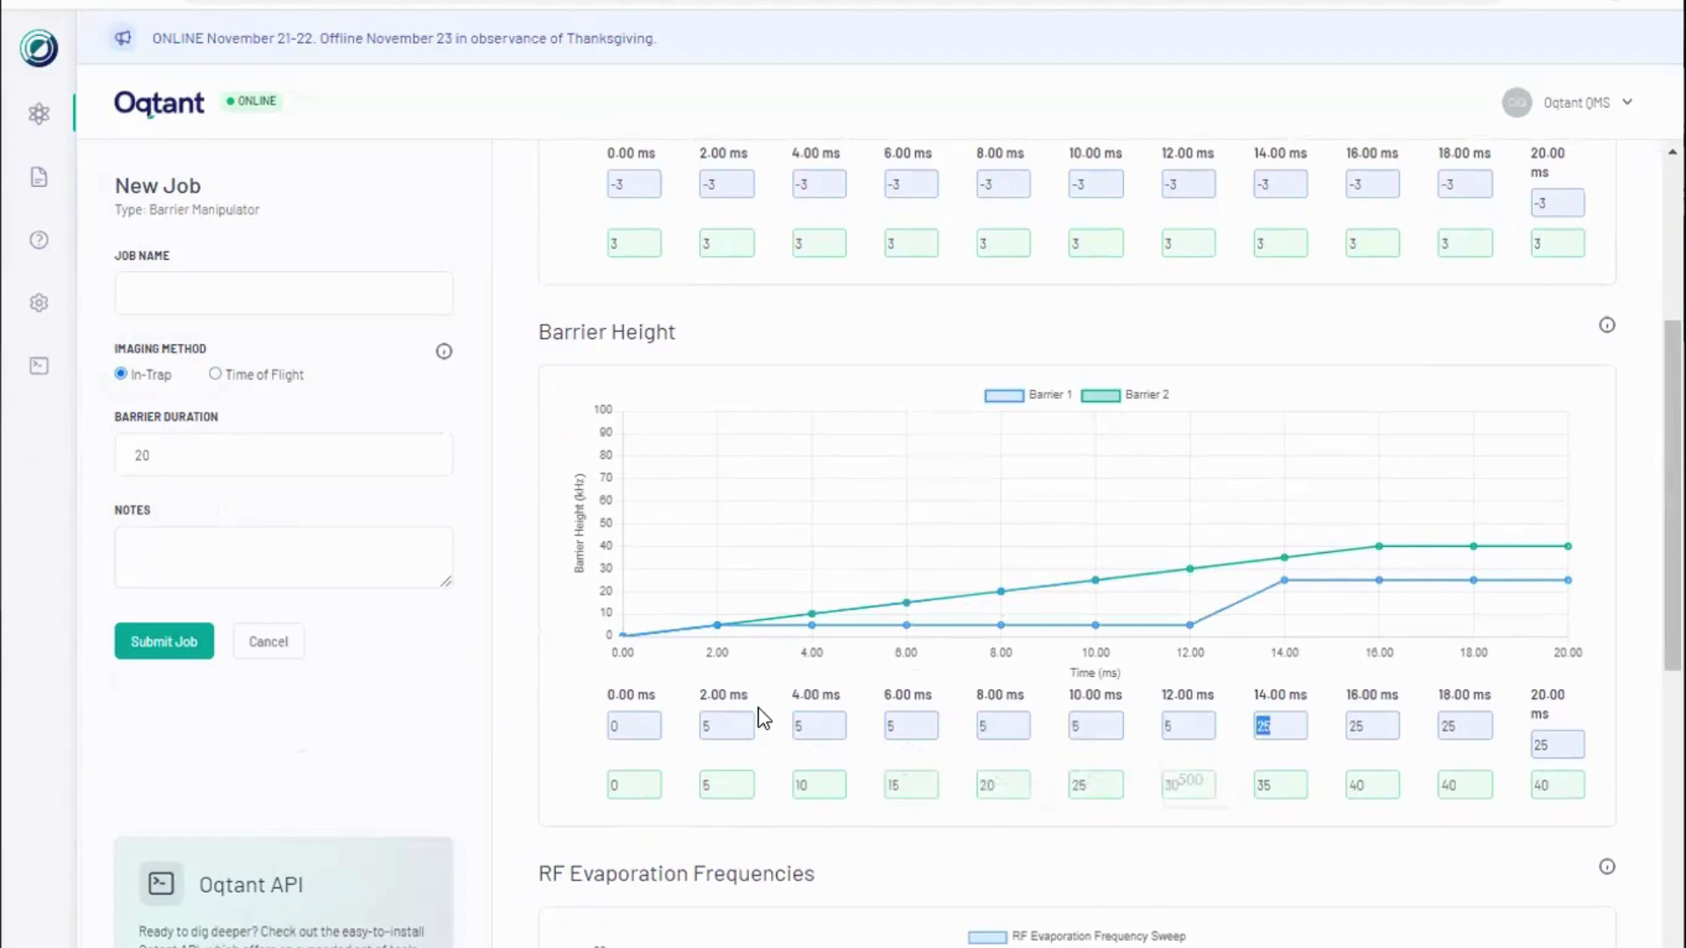
Step: Enter height 5 for Barrier 2's remaining time points through 20 ms
{"action": "key", "text": "Tab"}
{"action": "type", "text": "5"}
{"action": "key", "text": "Tab"}
{"action": "key", "text": "Tab"}
{"action": "key", "text": "Tab"}
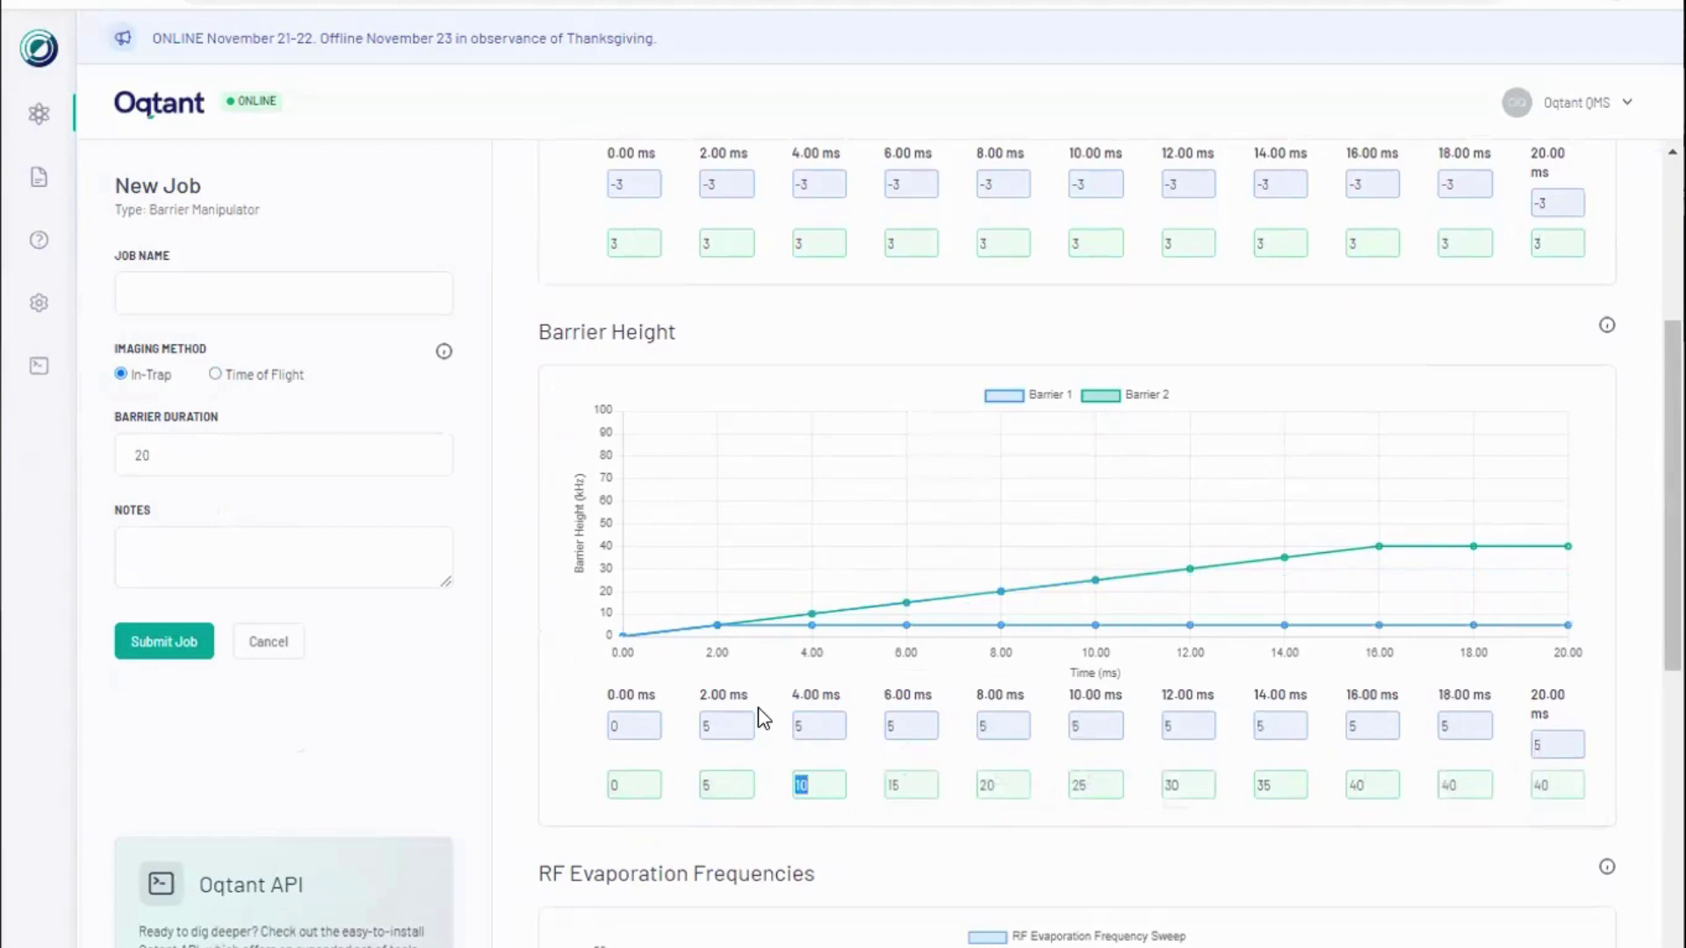
{"action": "type", "text": "5"}
{"action": "key", "text": "Tab"}
{"action": "type", "text": "5\t5\t5\t5\t5\t5\t"}
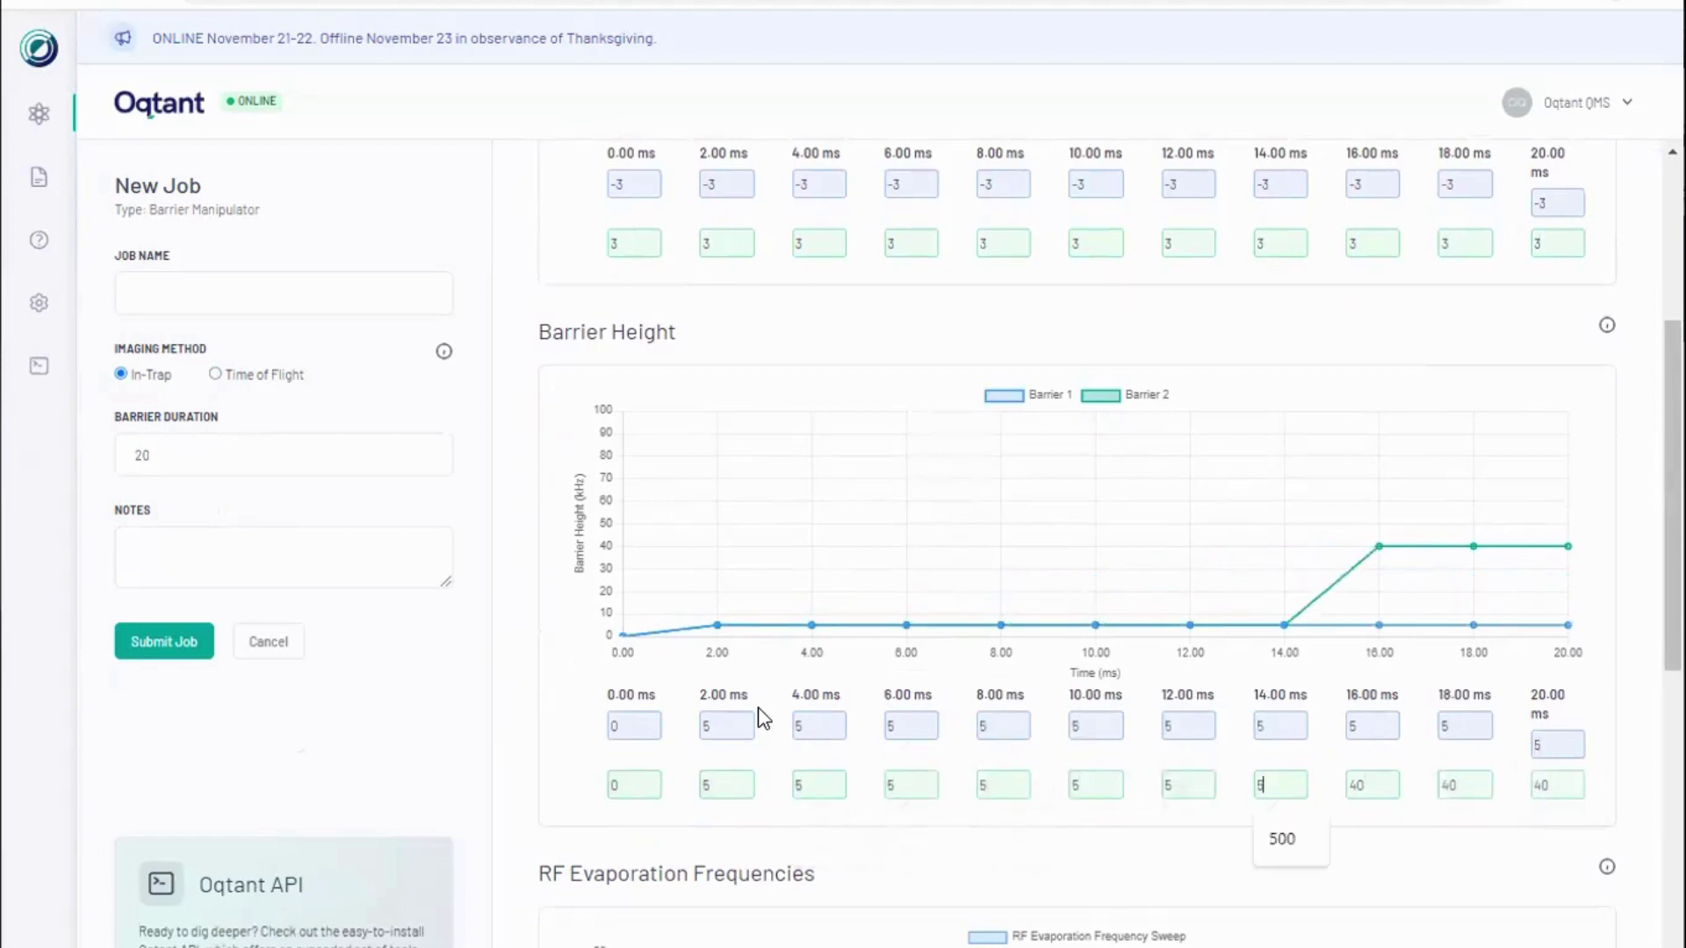
{"action": "type", "text": "5"}
{"action": "key", "text": "Tab"}
{"action": "type", "text": "5"}
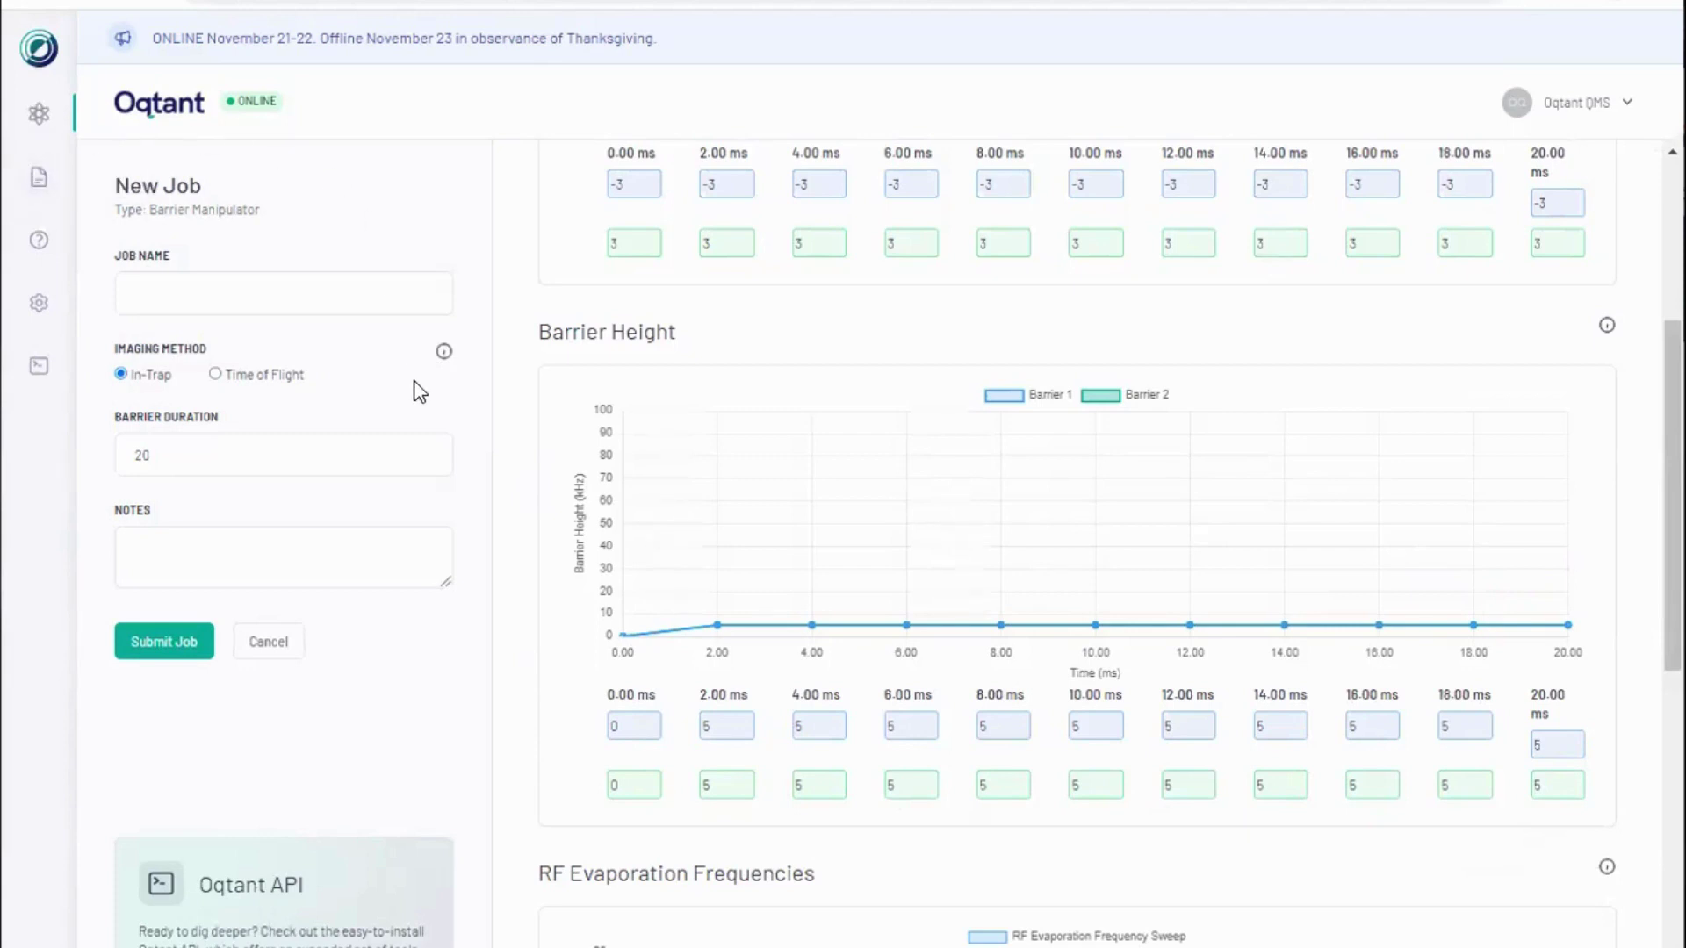
Step: Name the barrier job '8um barrier job' and submit it
{"action": "left_click", "coordinate": [213, 300]}
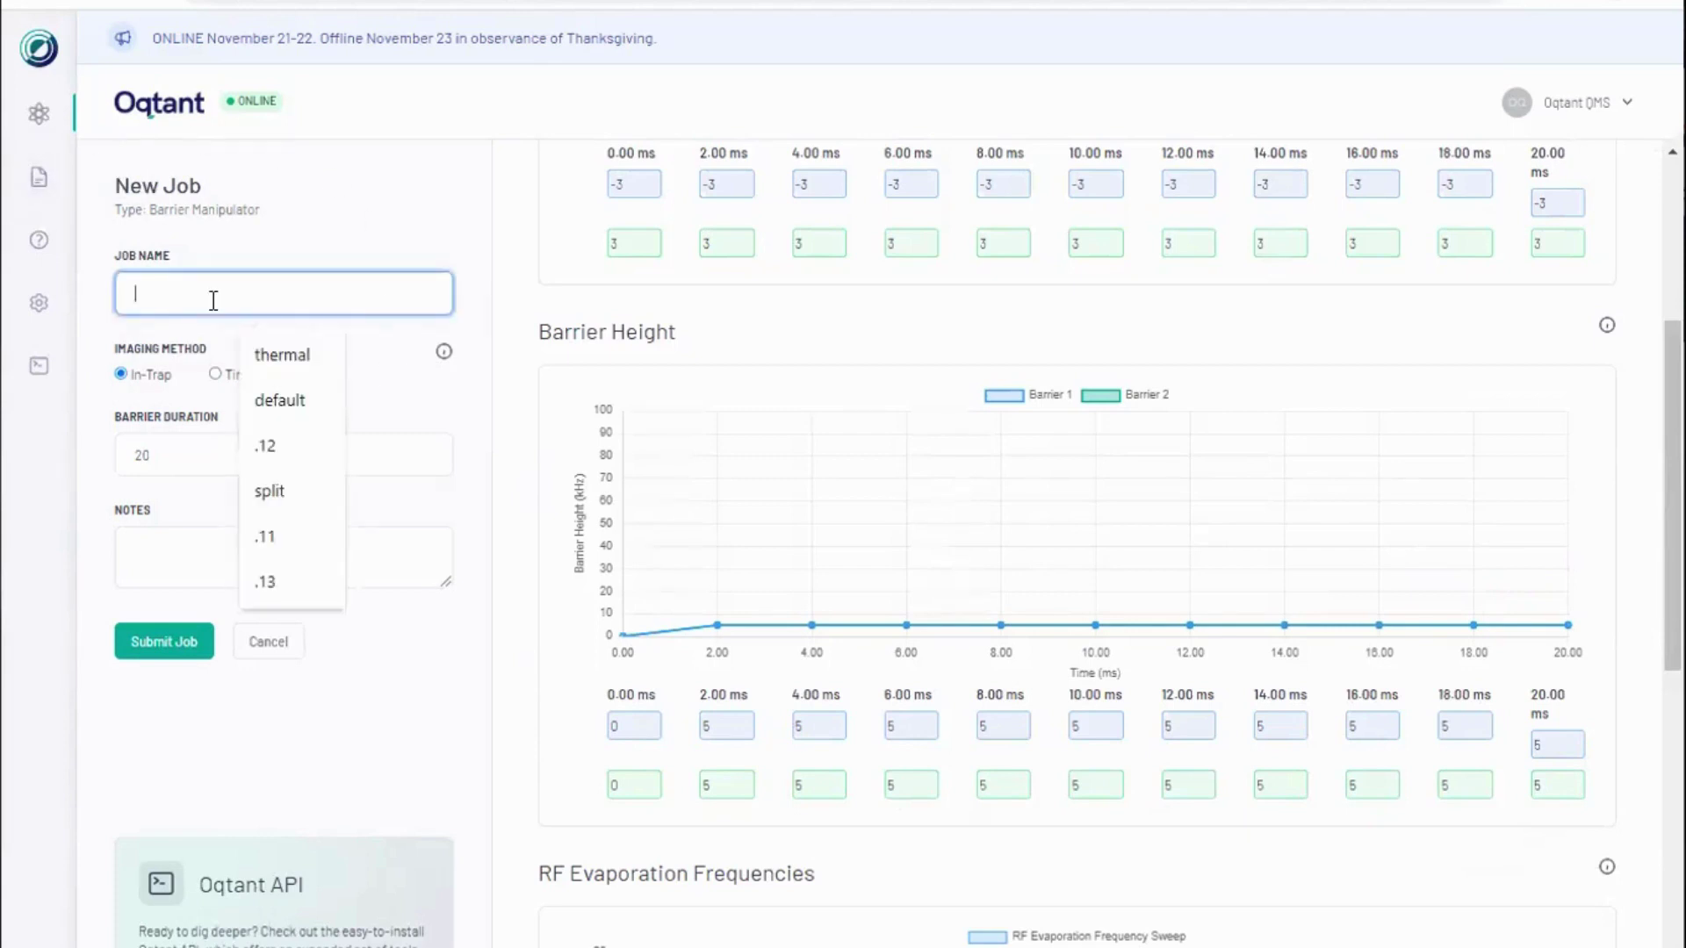
{"action": "type", "text": "8um"}
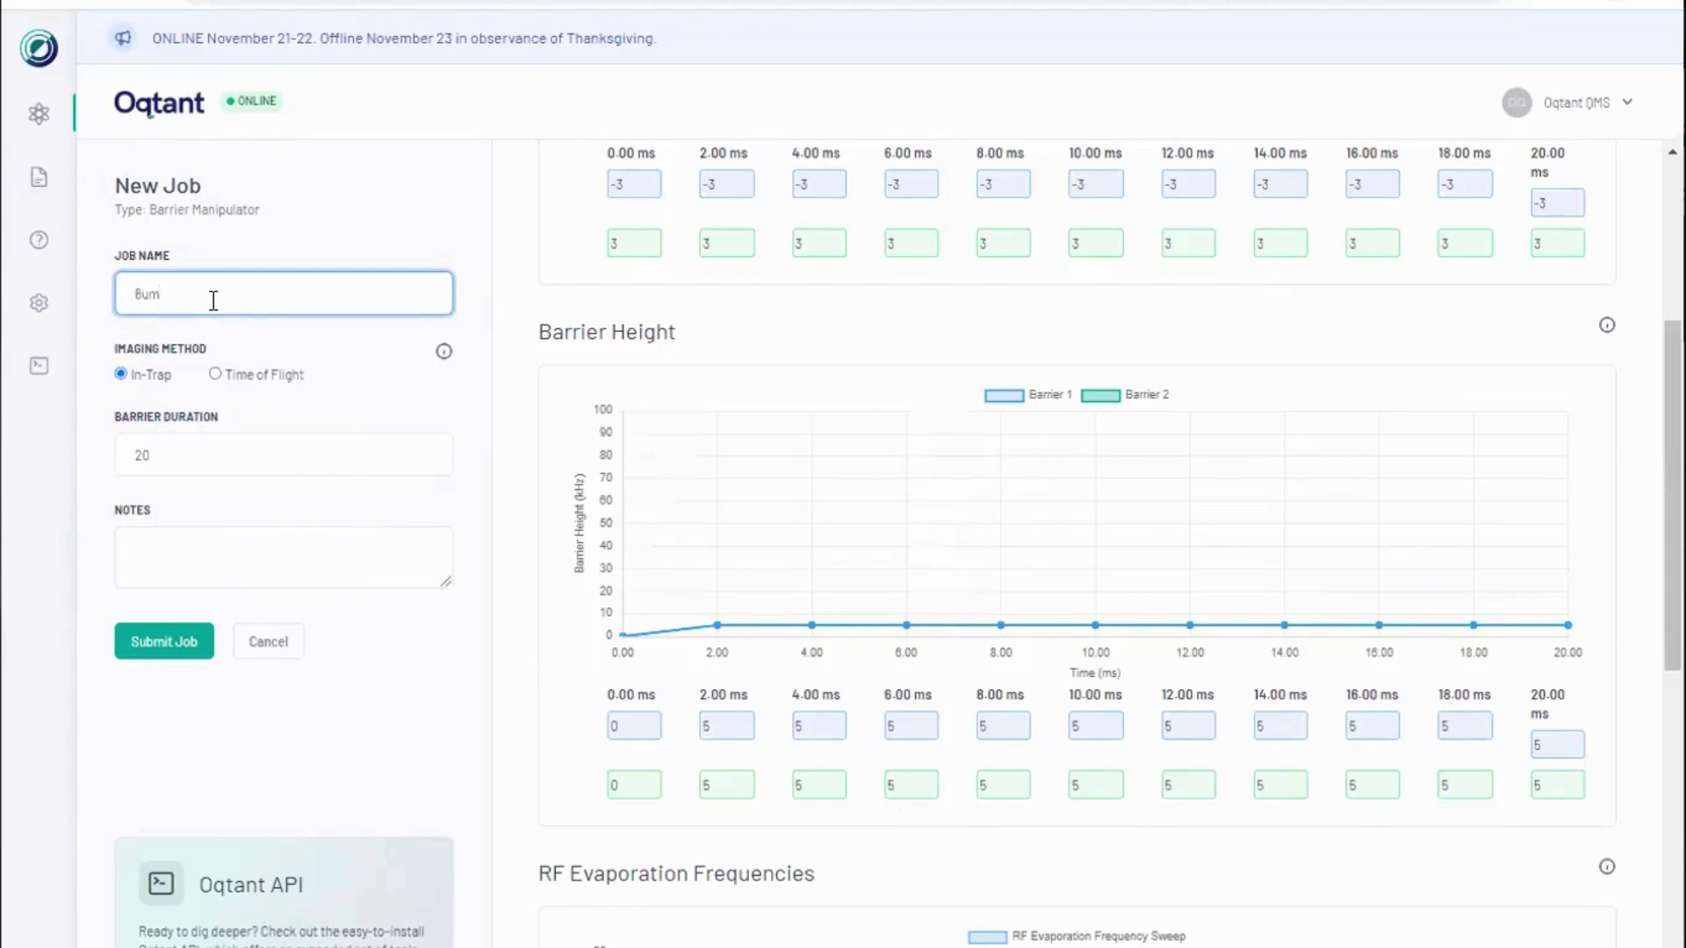
{"action": "type", "text": " barrier job"}
{"action": "left_click", "coordinate": [217, 554]}
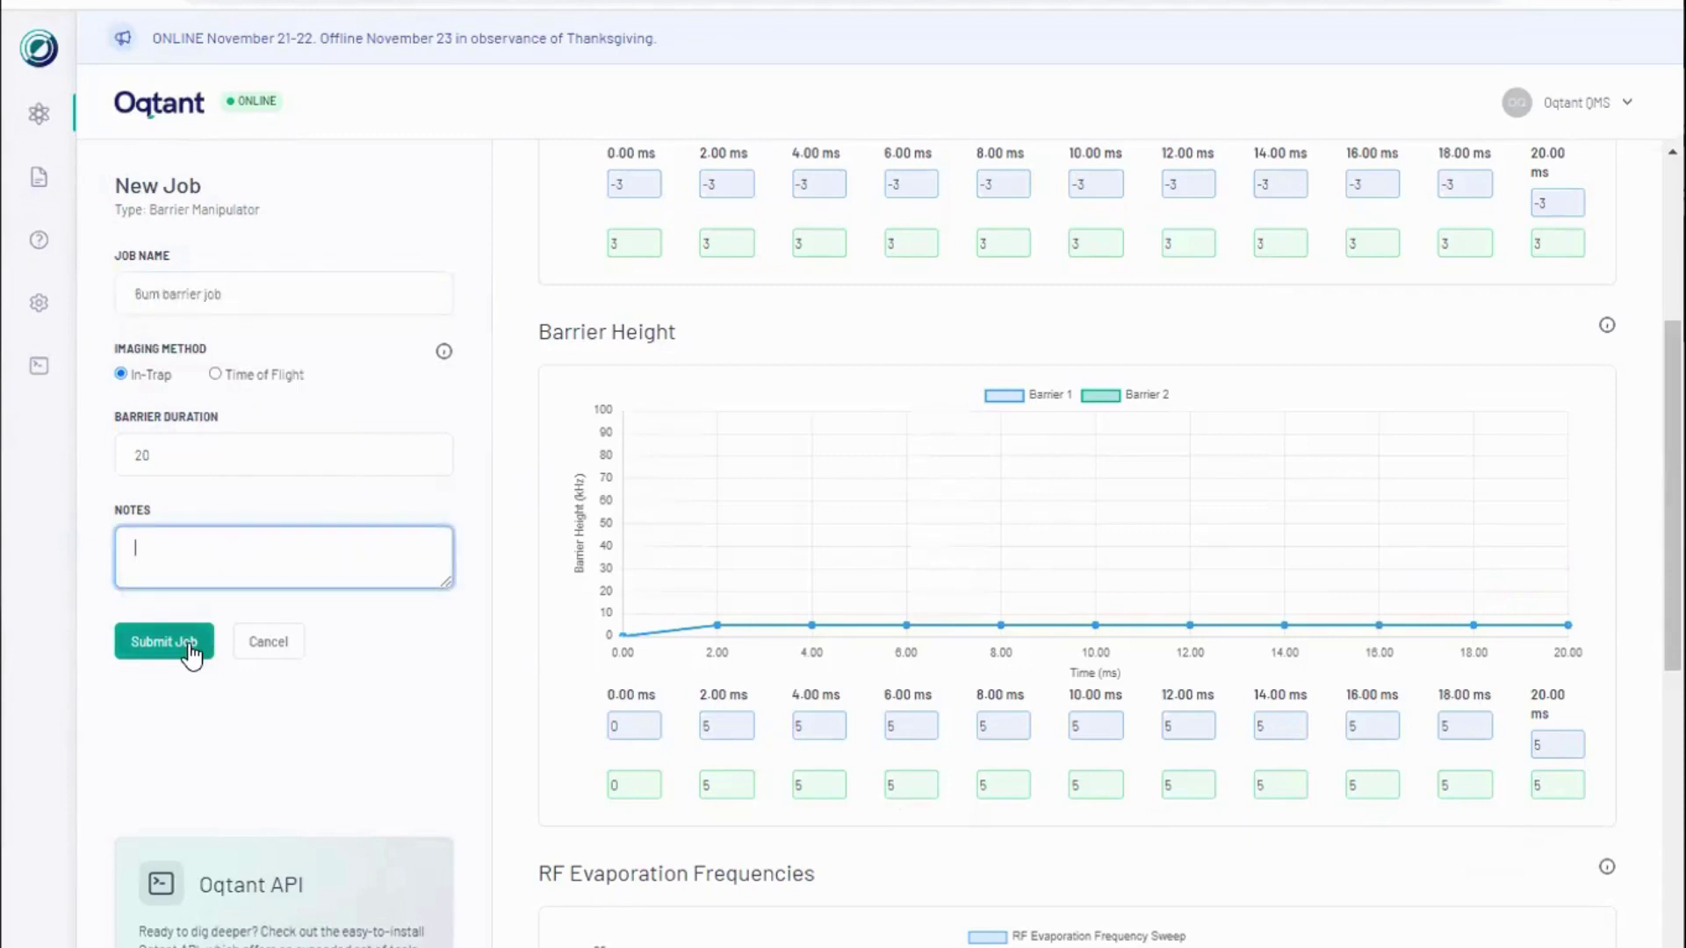
{"action": "left_click", "coordinate": [188, 645]}
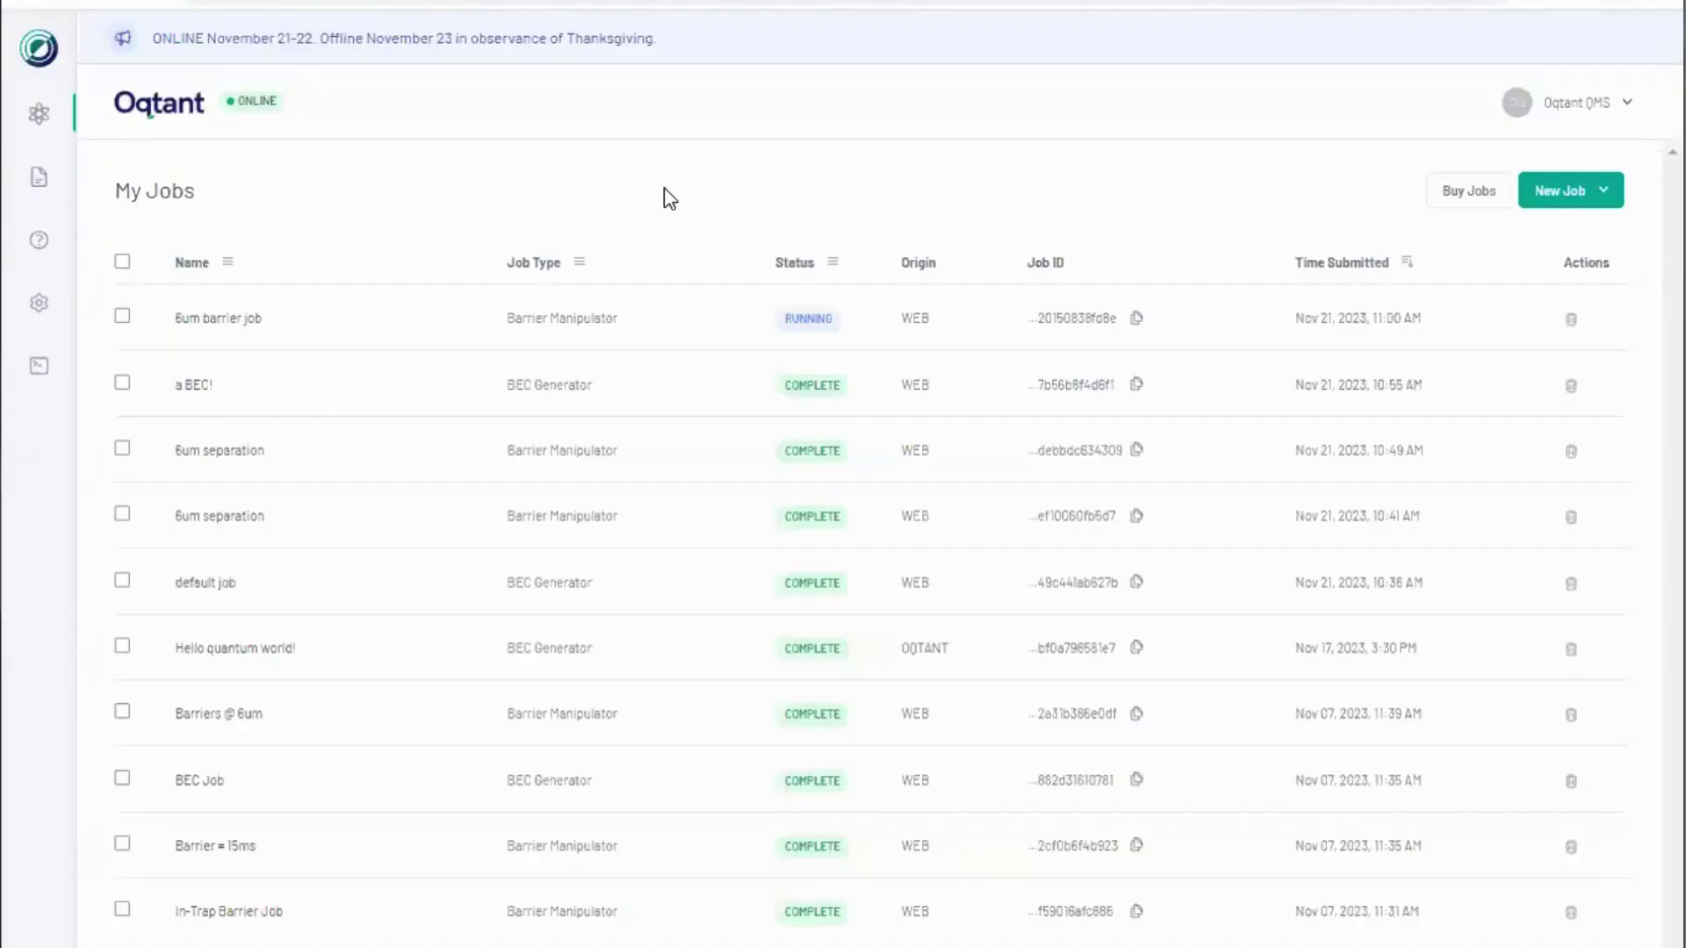
Step: Open the completed '6um separation' job's results from My Jobs
{"action": "left_click", "coordinate": [287, 466]}
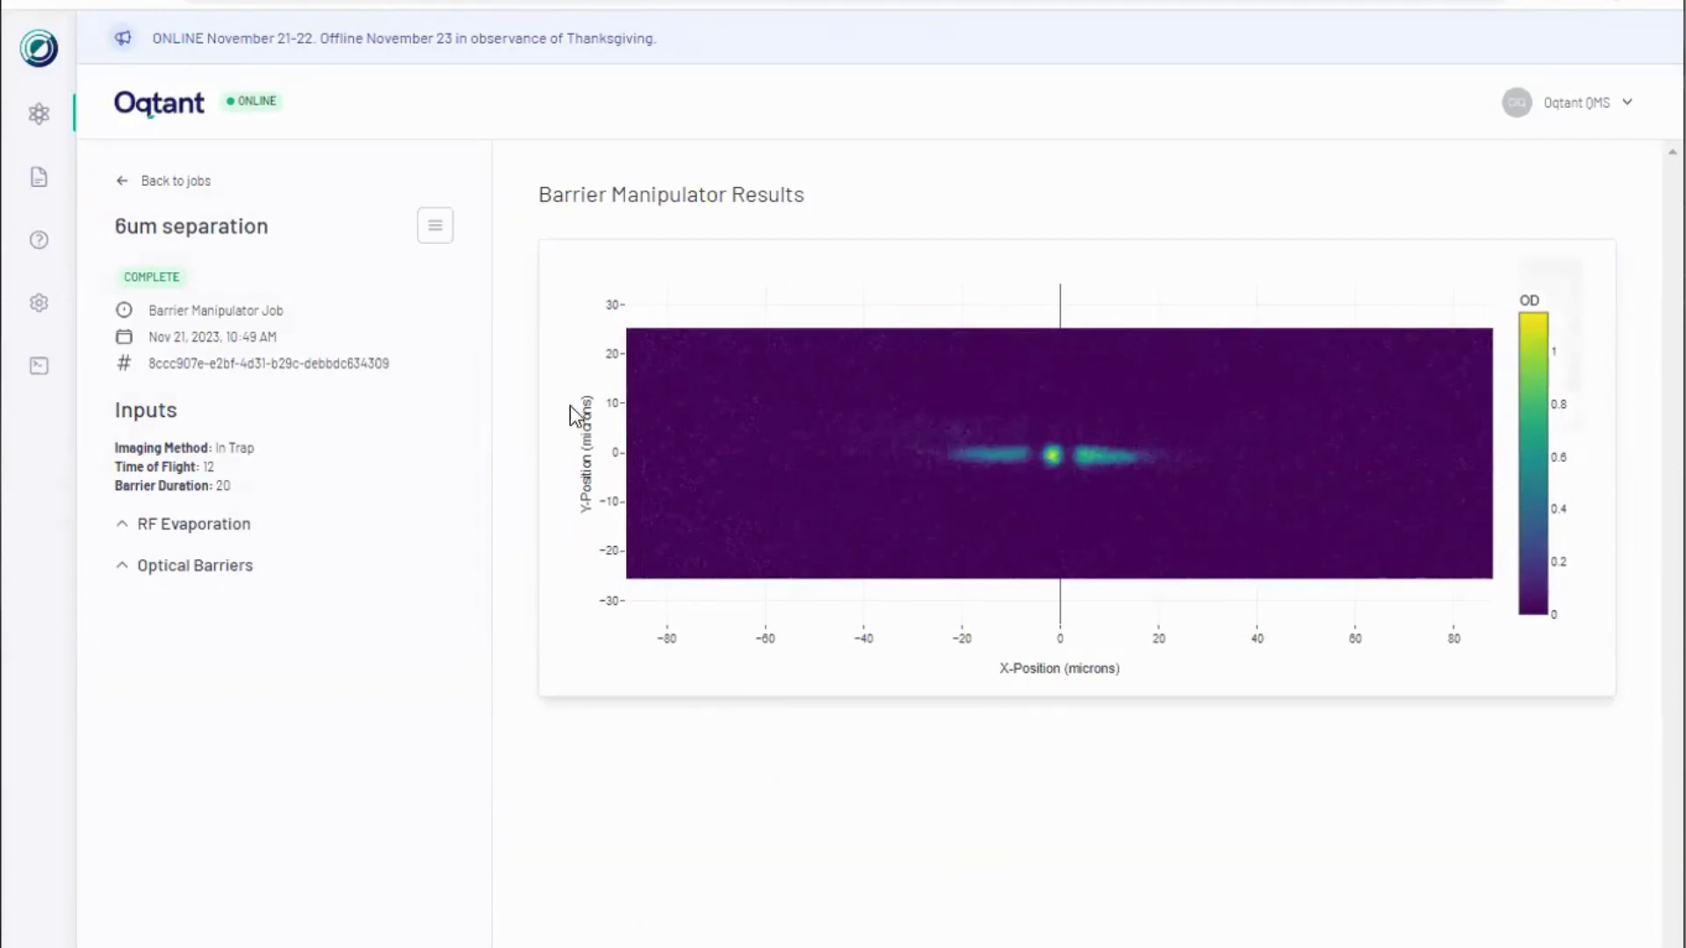
Step: Expand the RF Evaporation and Optical Barriers inputs, then view the job's raw data
{"action": "left_click", "coordinate": [434, 234]}
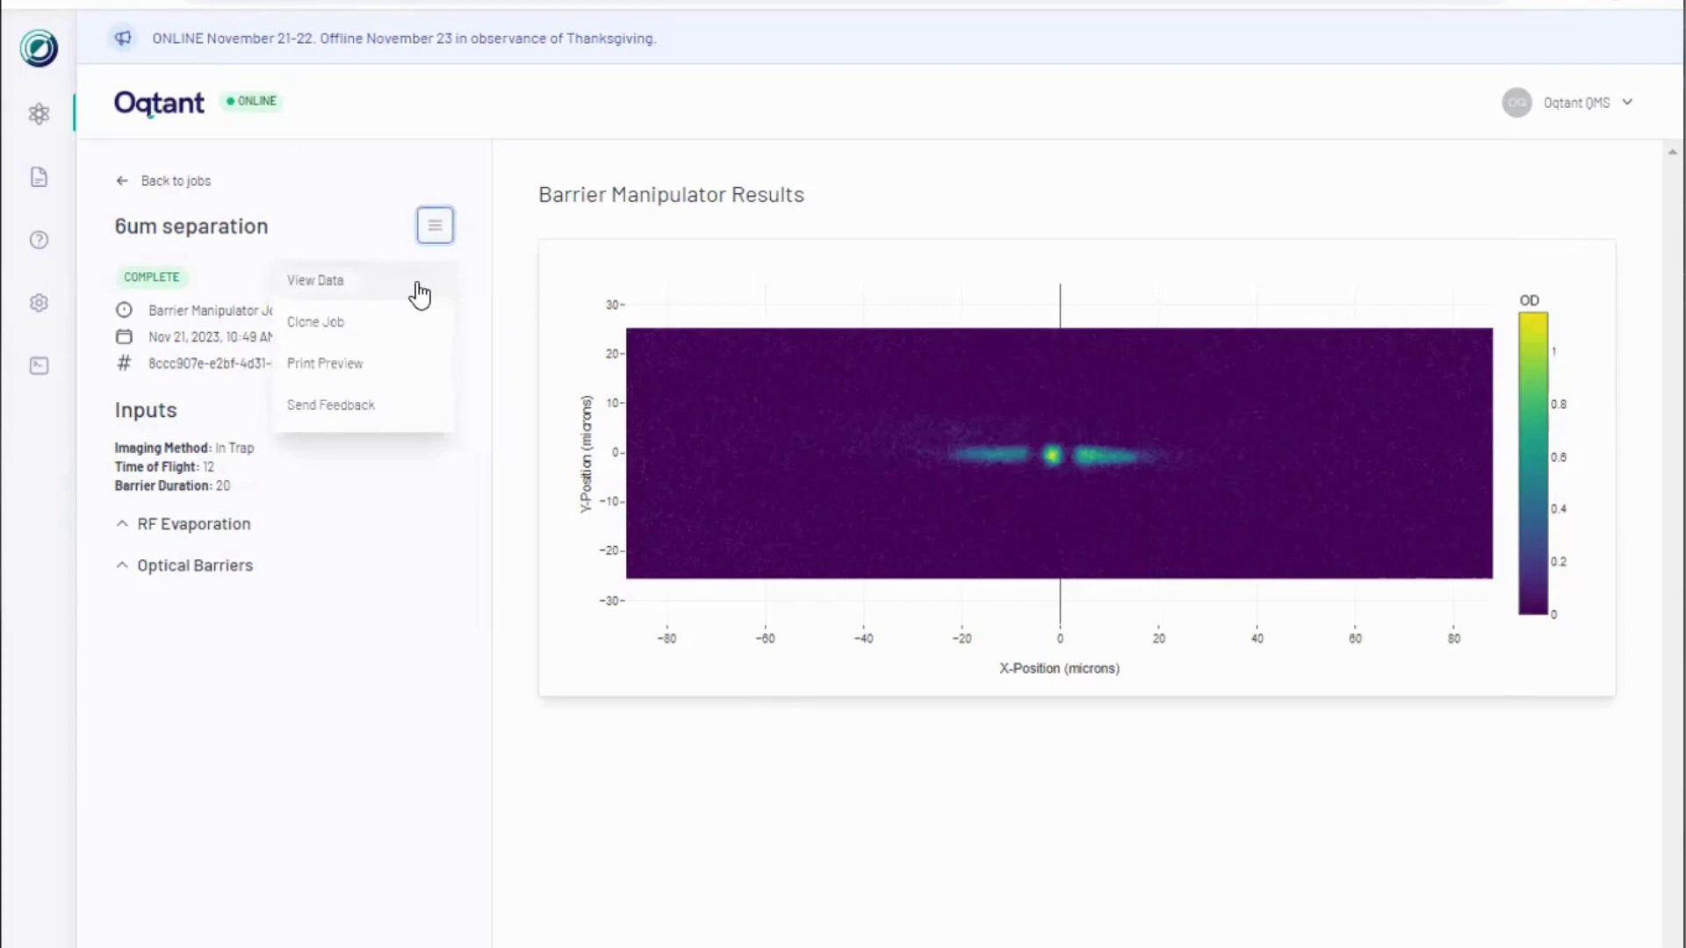
{"action": "left_click", "coordinate": [111, 533]}
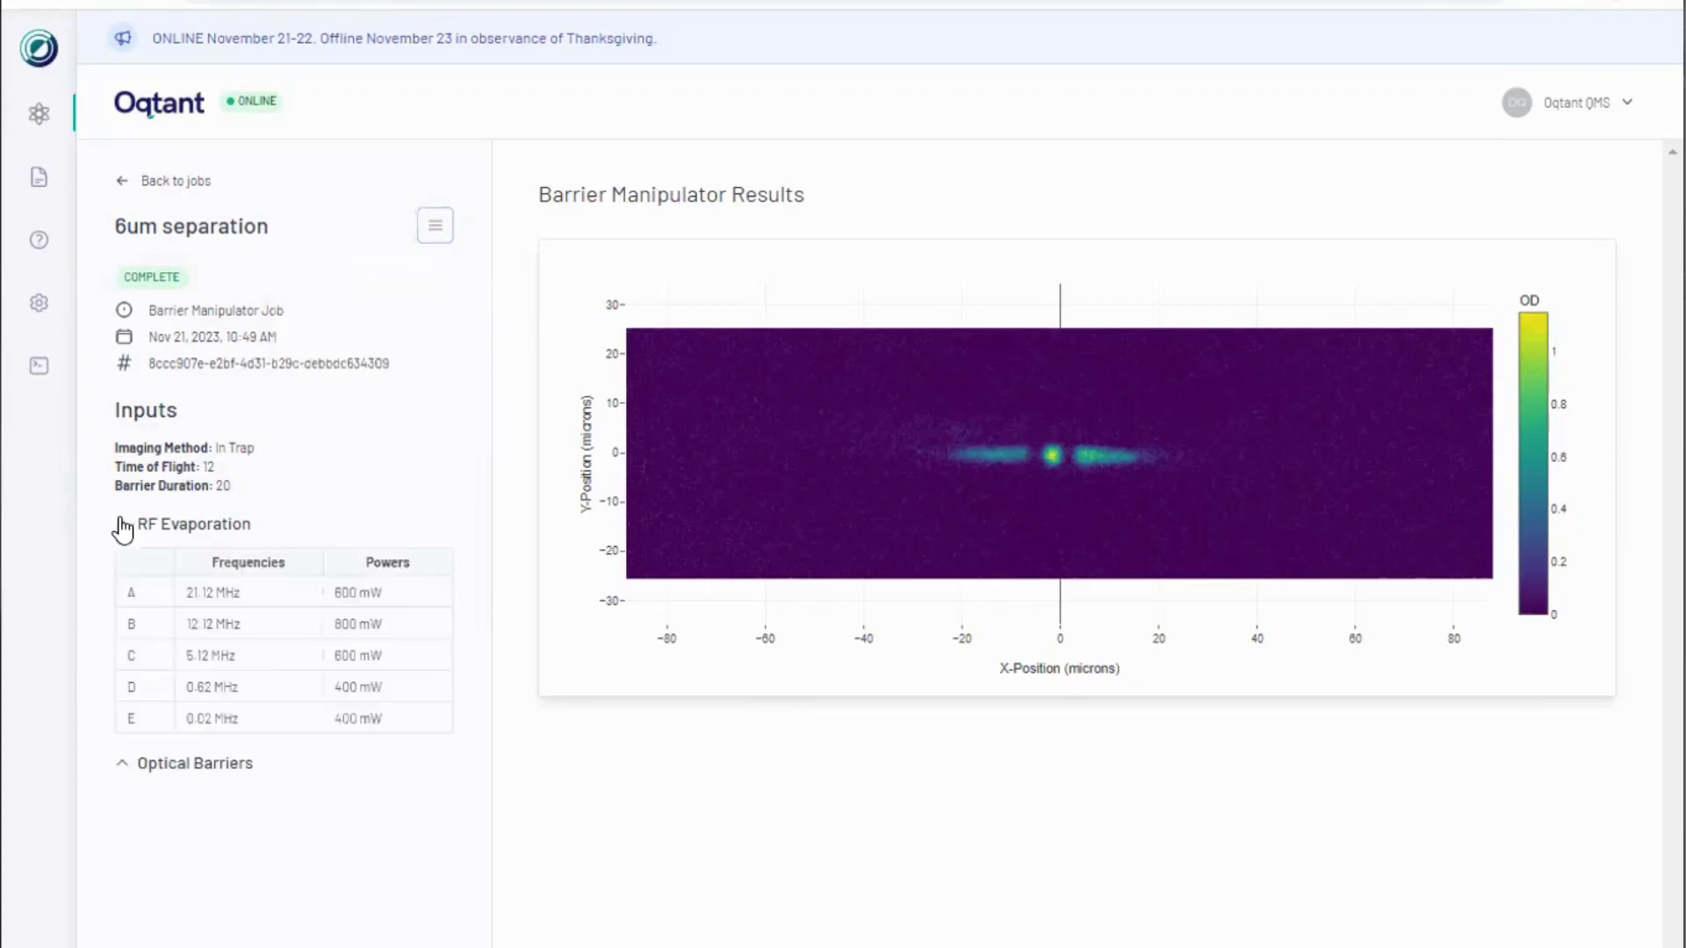
{"action": "left_click", "coordinate": [119, 764]}
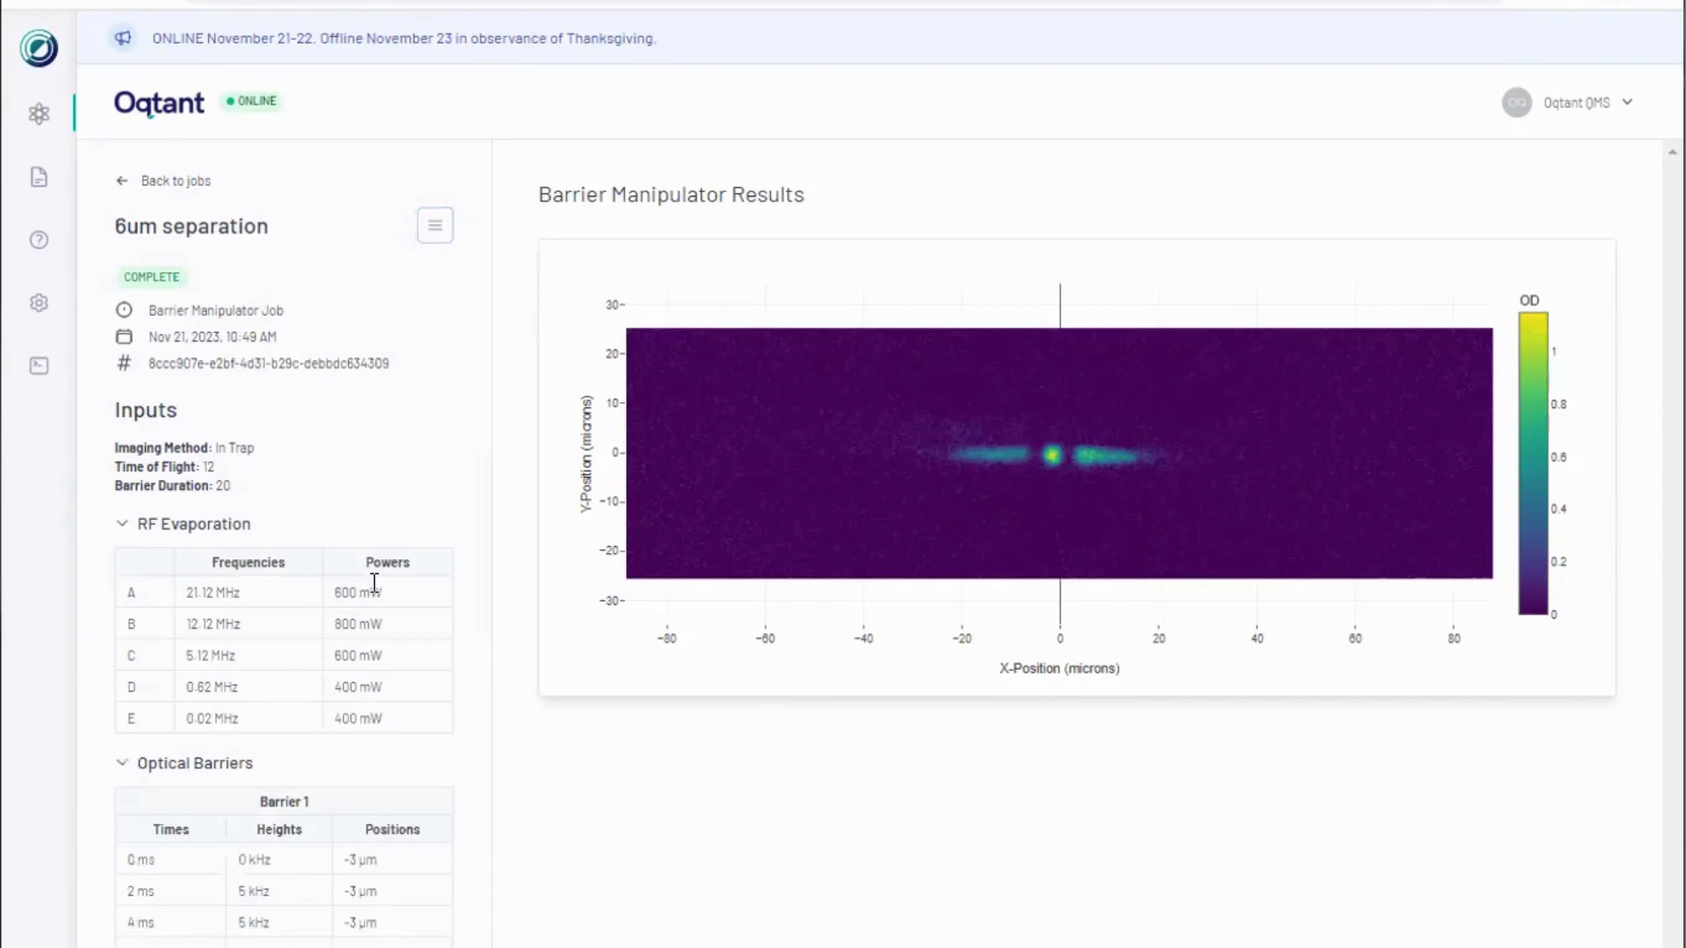
{"action": "left_click", "coordinate": [436, 228]}
{"action": "left_click", "coordinate": [375, 283]}
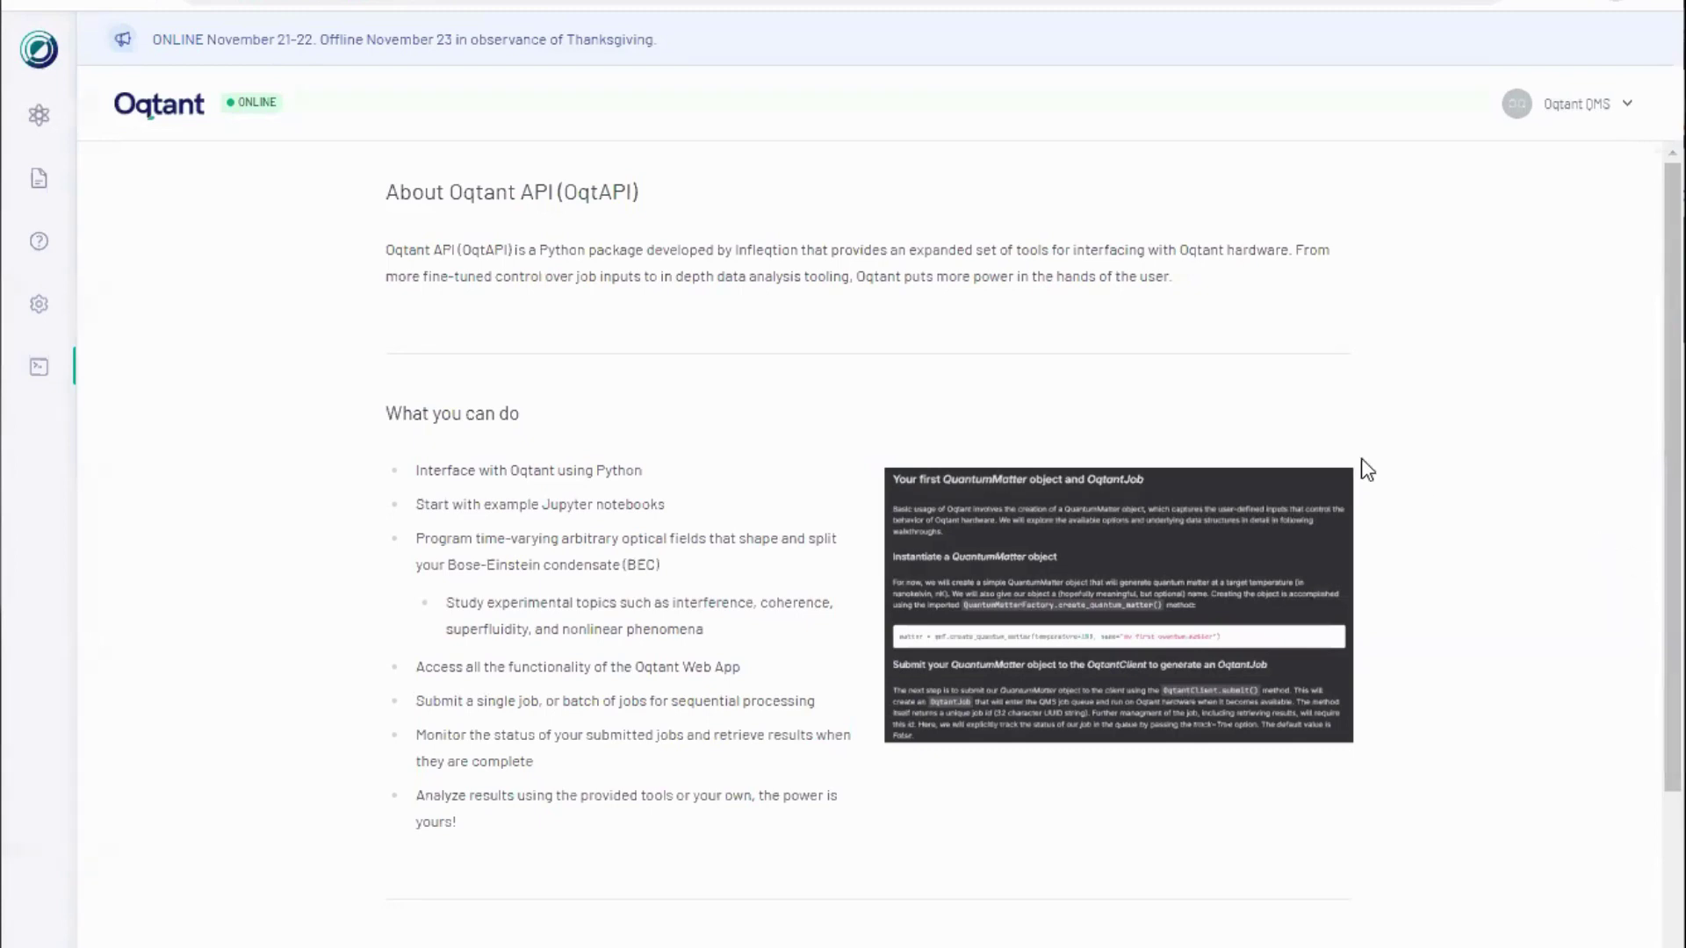
Step: Scroll the About OqtAPI page down to the How to start section
{"action": "scroll", "coordinate": [1464, 430], "scroll_direction": "down", "scroll_amount": 3}
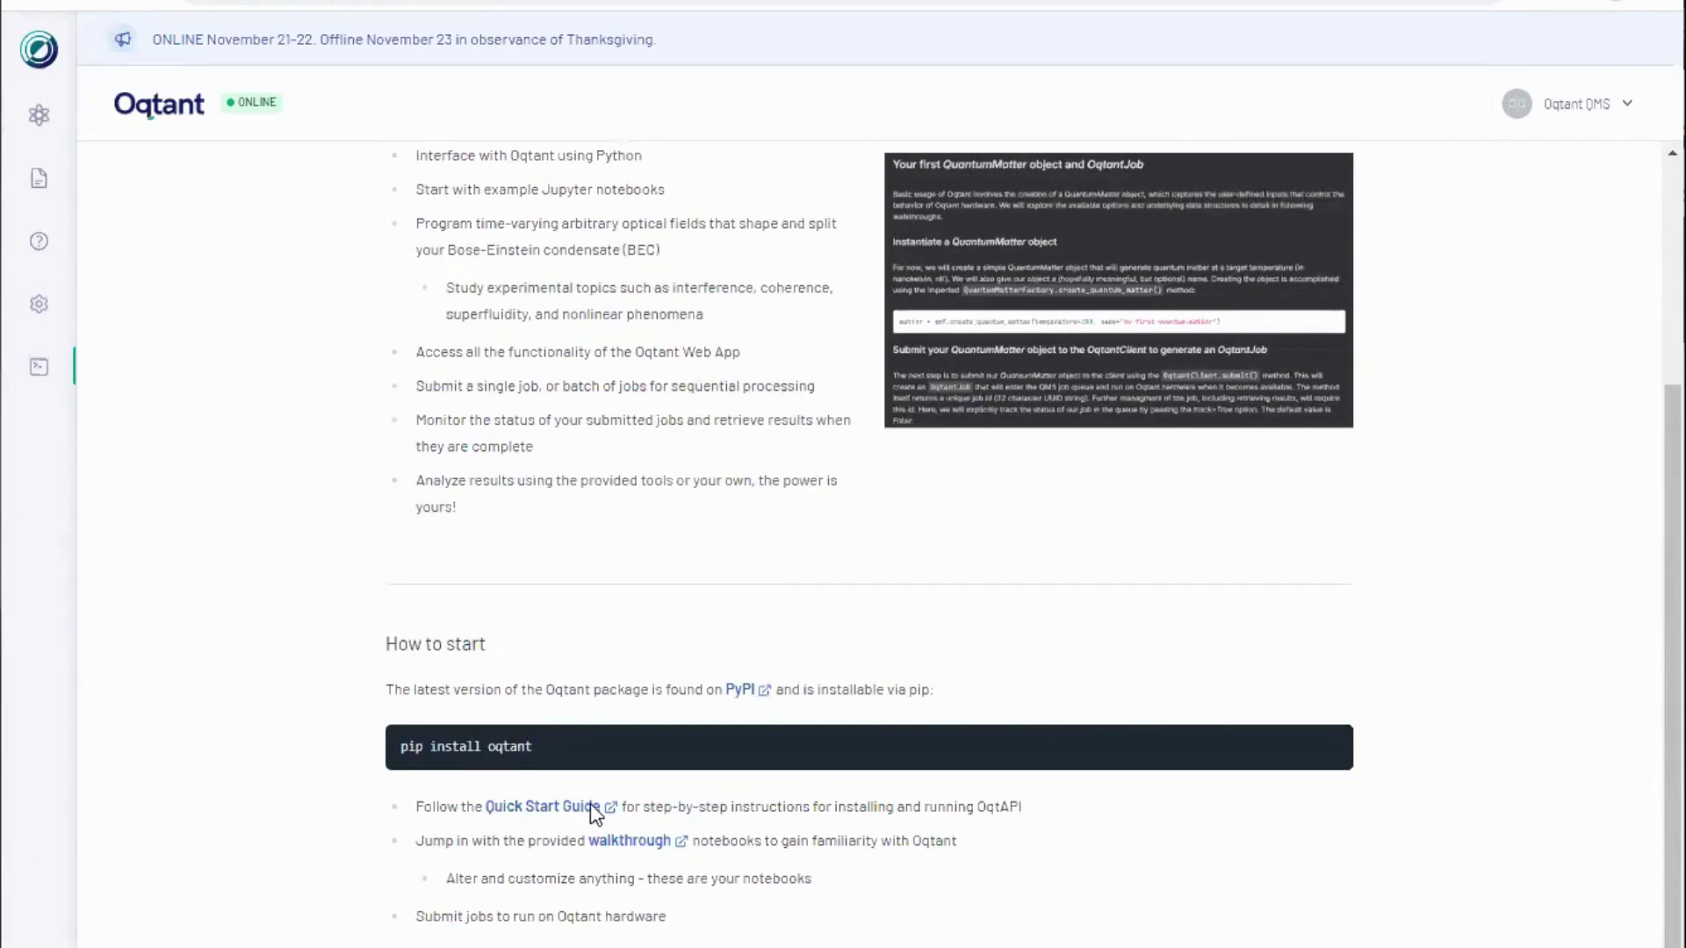
Step: Browse the oqtant PyPI page, then go up to the Jupyter examples folder
{"action": "left_click", "coordinate": [742, 692]}
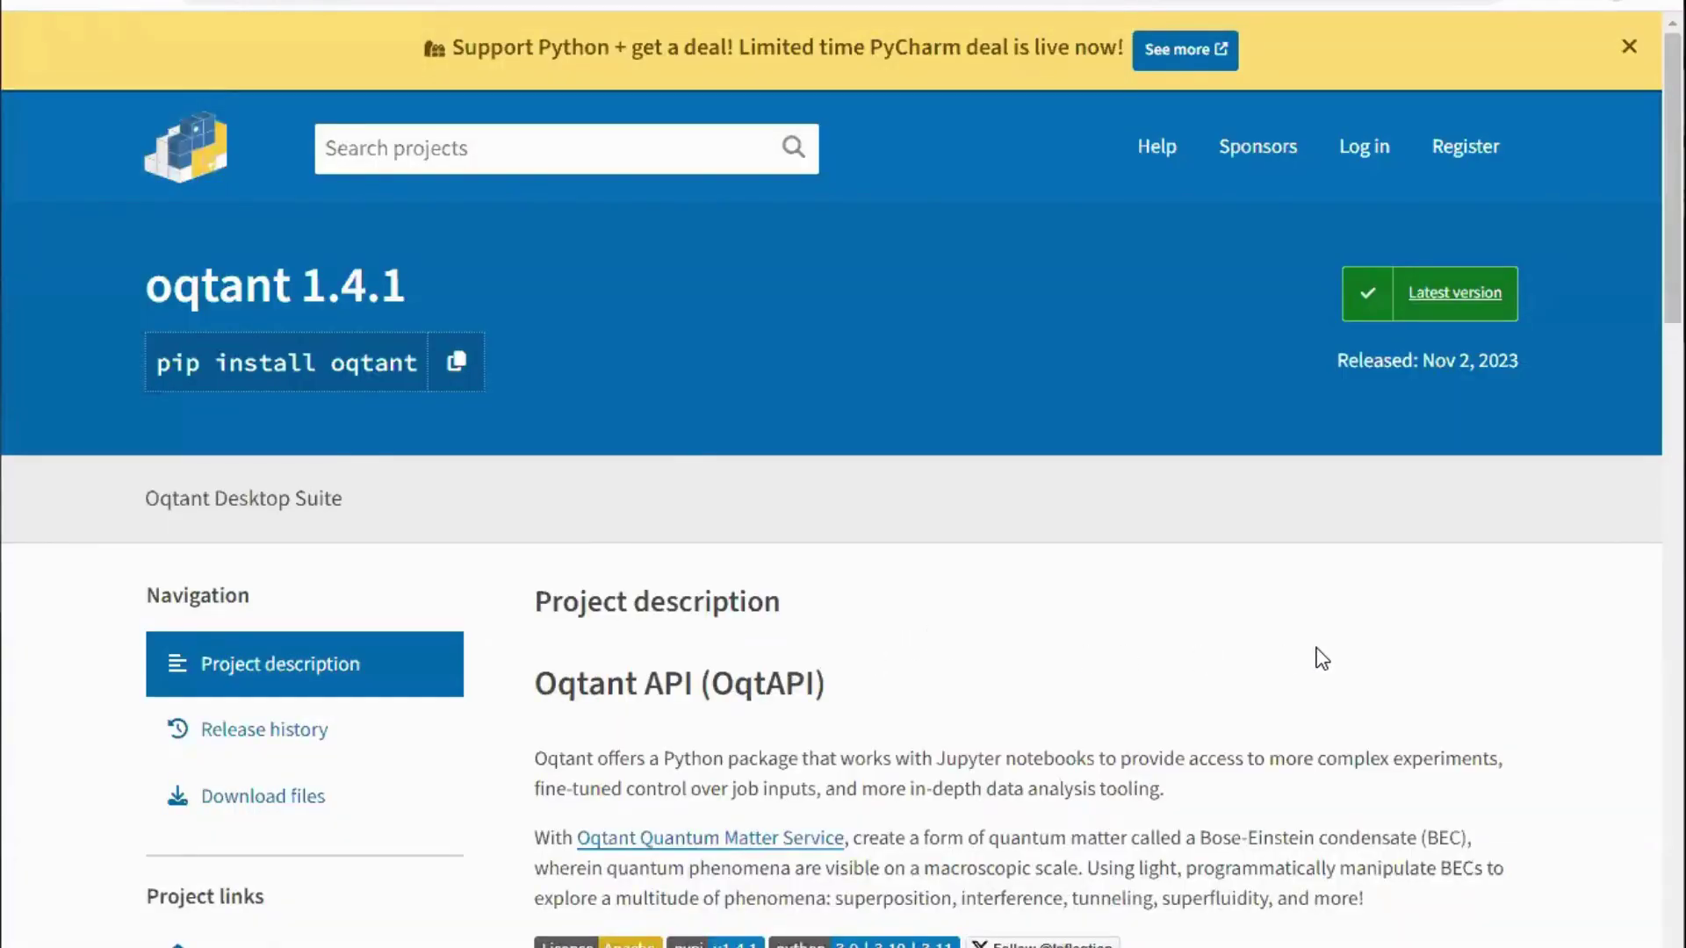
{"action": "scroll", "coordinate": [1316, 659], "scroll_direction": "down", "scroll_amount": 8}
{"action": "scroll", "coordinate": [1321, 658], "scroll_direction": "down", "scroll_amount": 5}
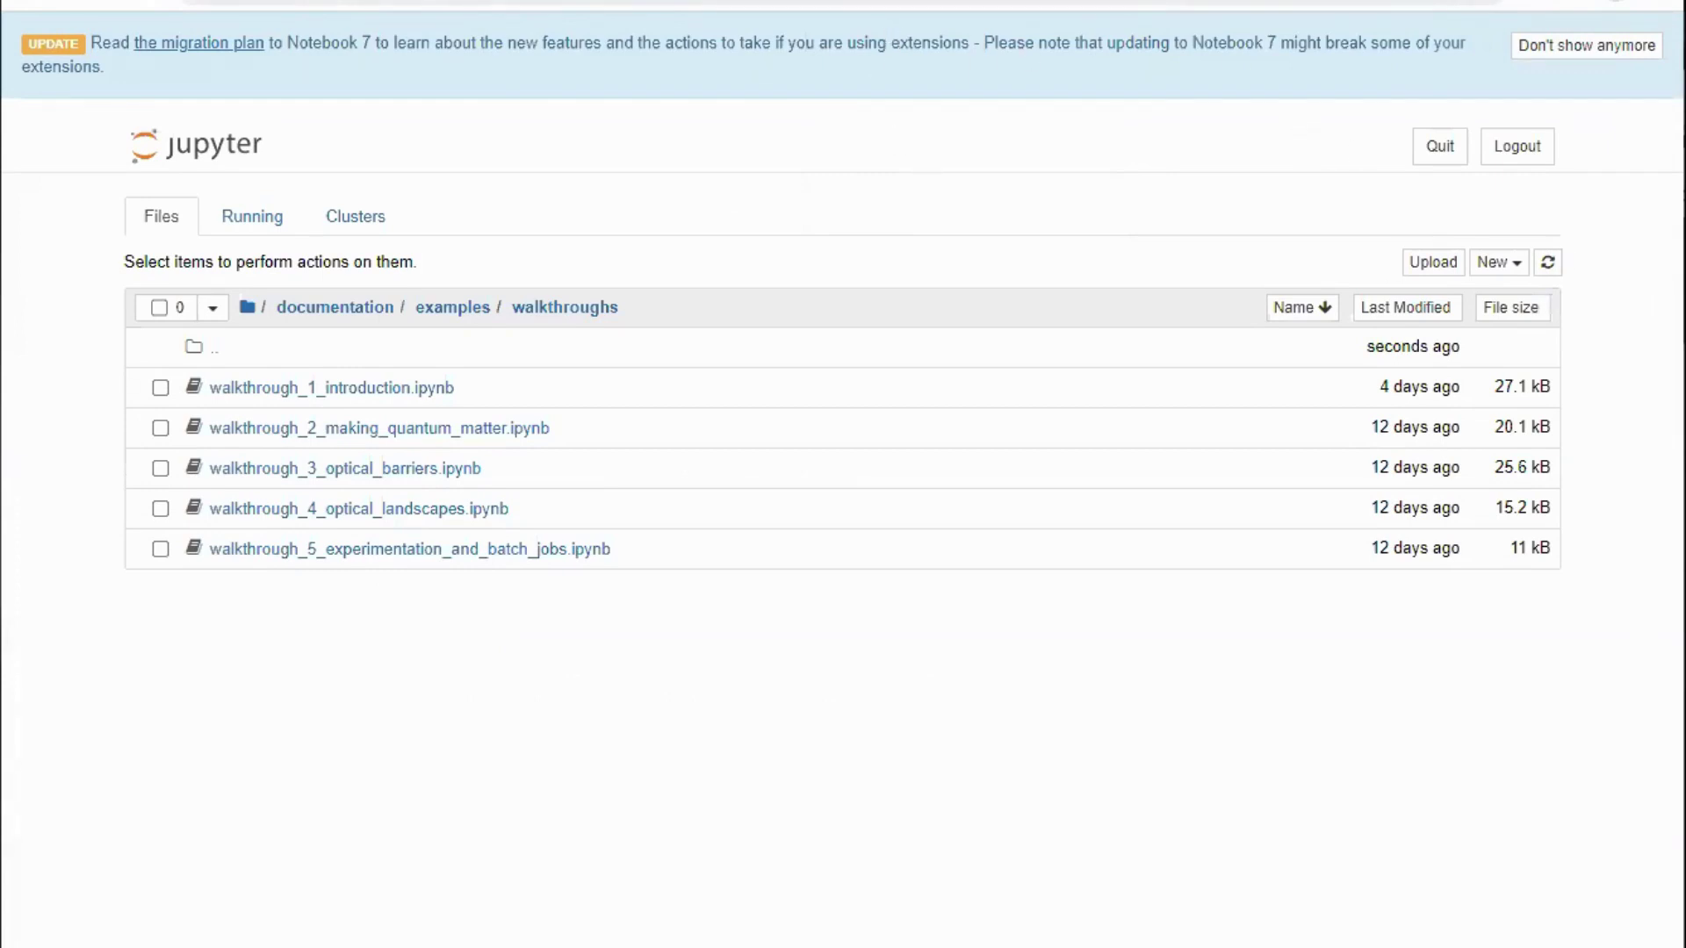
{"action": "left_click", "coordinate": [452, 308]}
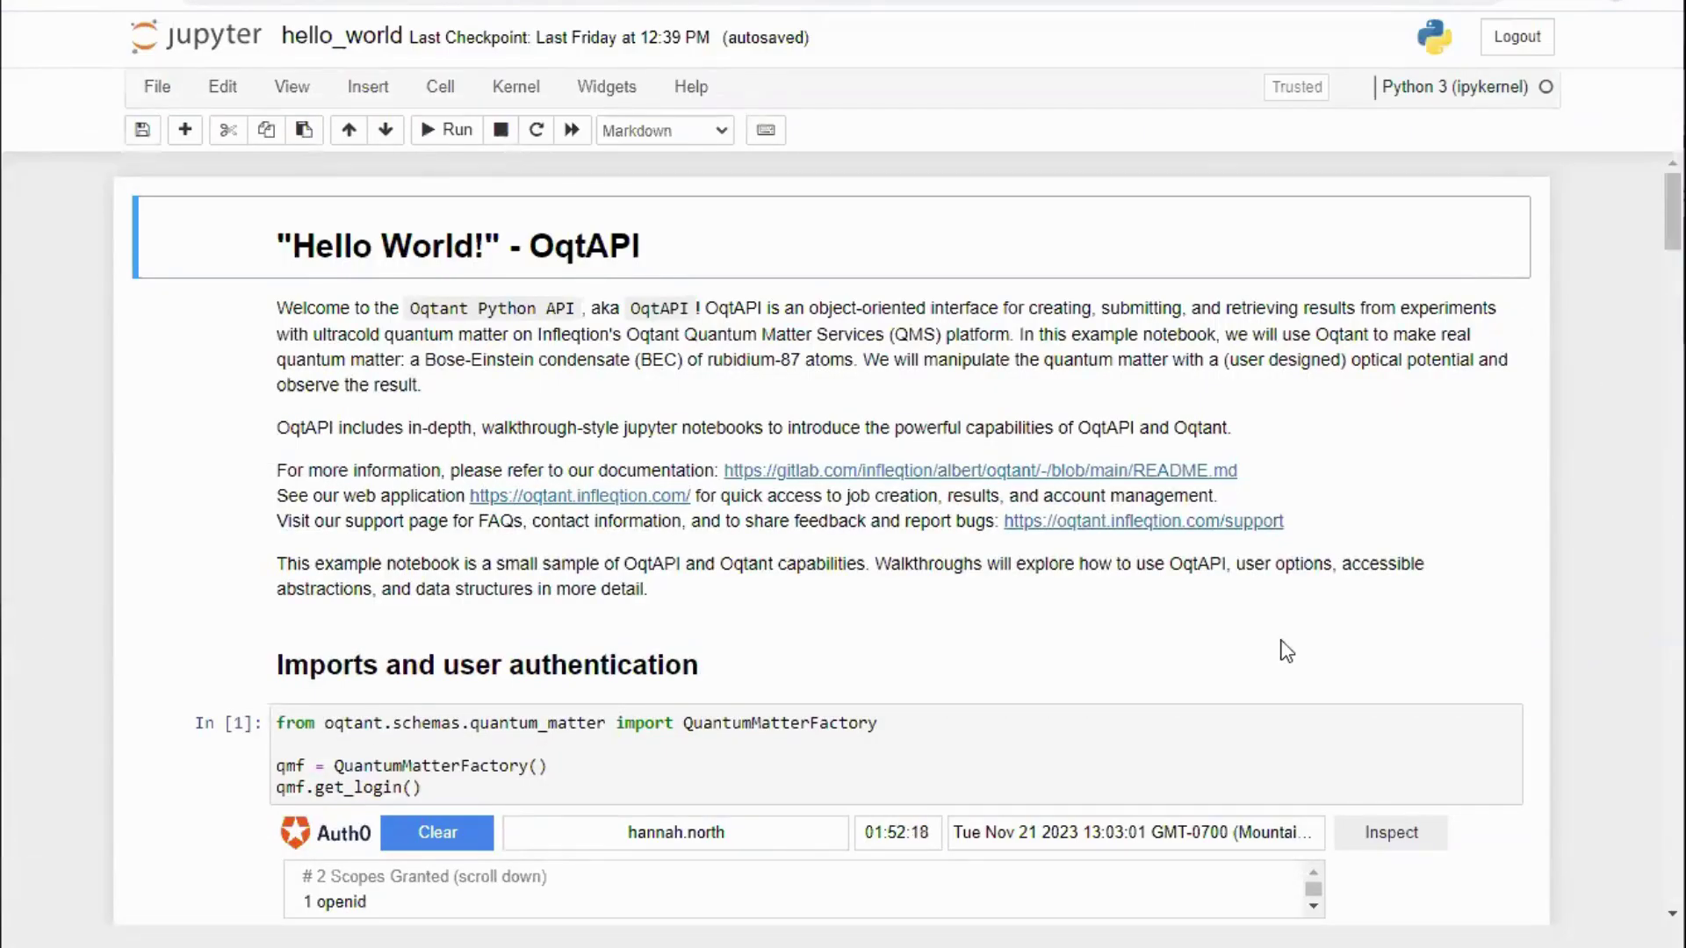
Step: Rerun the login cell, sign in, and run get_client to show 0 used, 1000 remaining jobs
{"action": "left_click", "coordinate": [918, 783]}
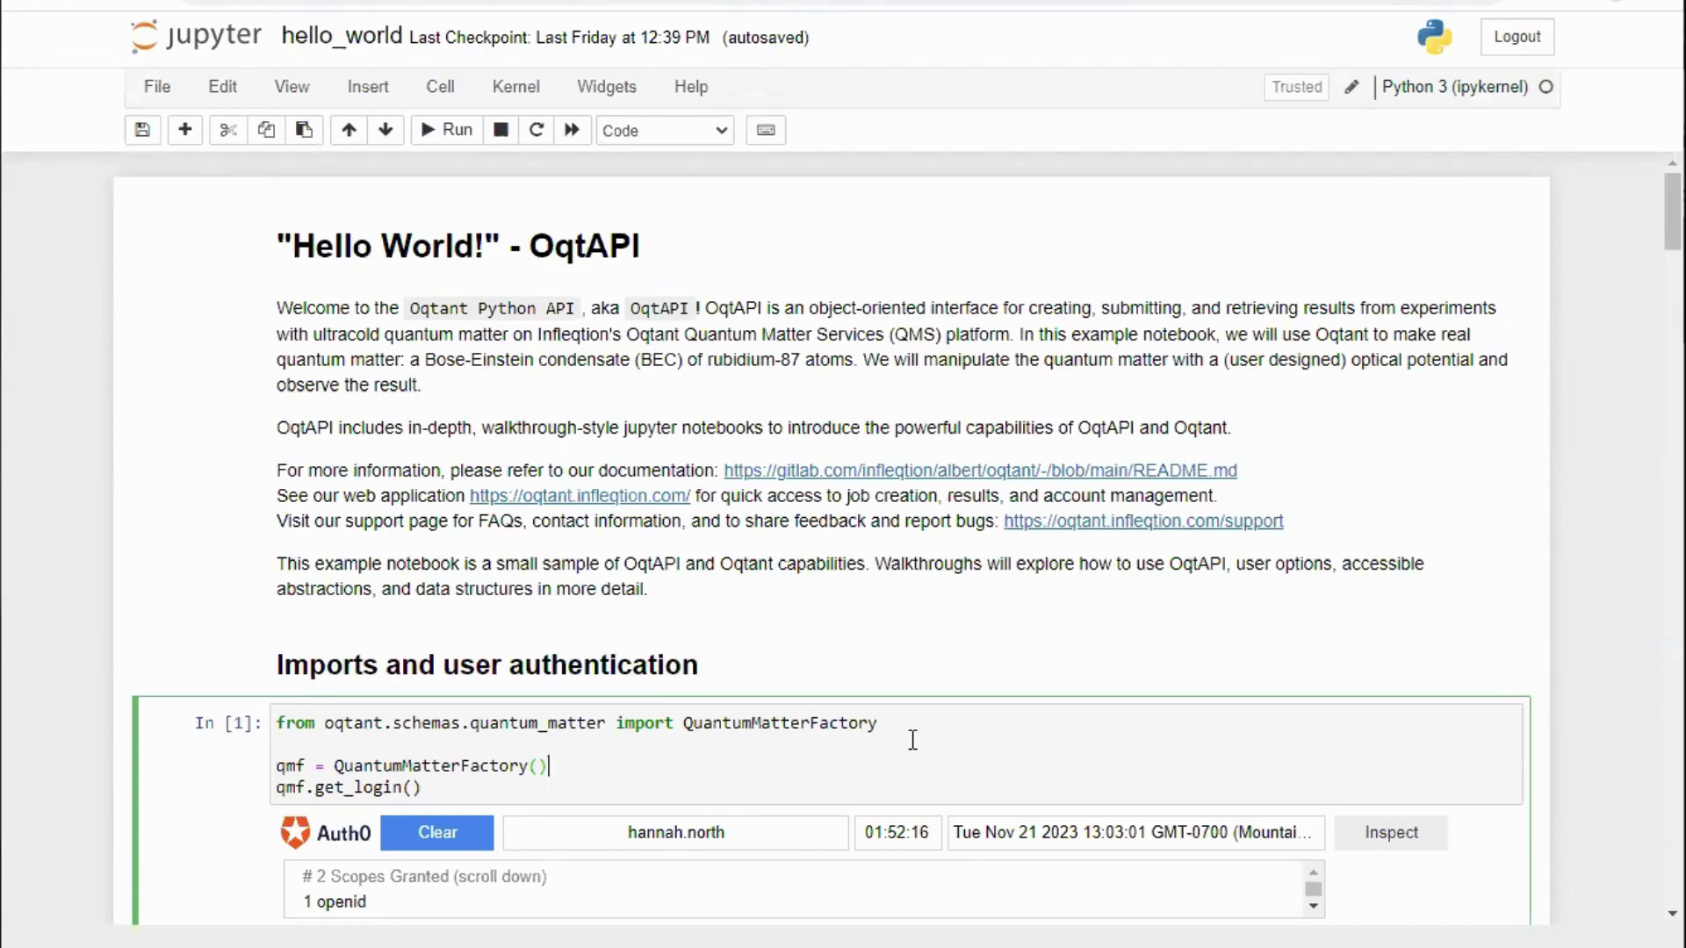
{"action": "key", "text": "shift+Return"}
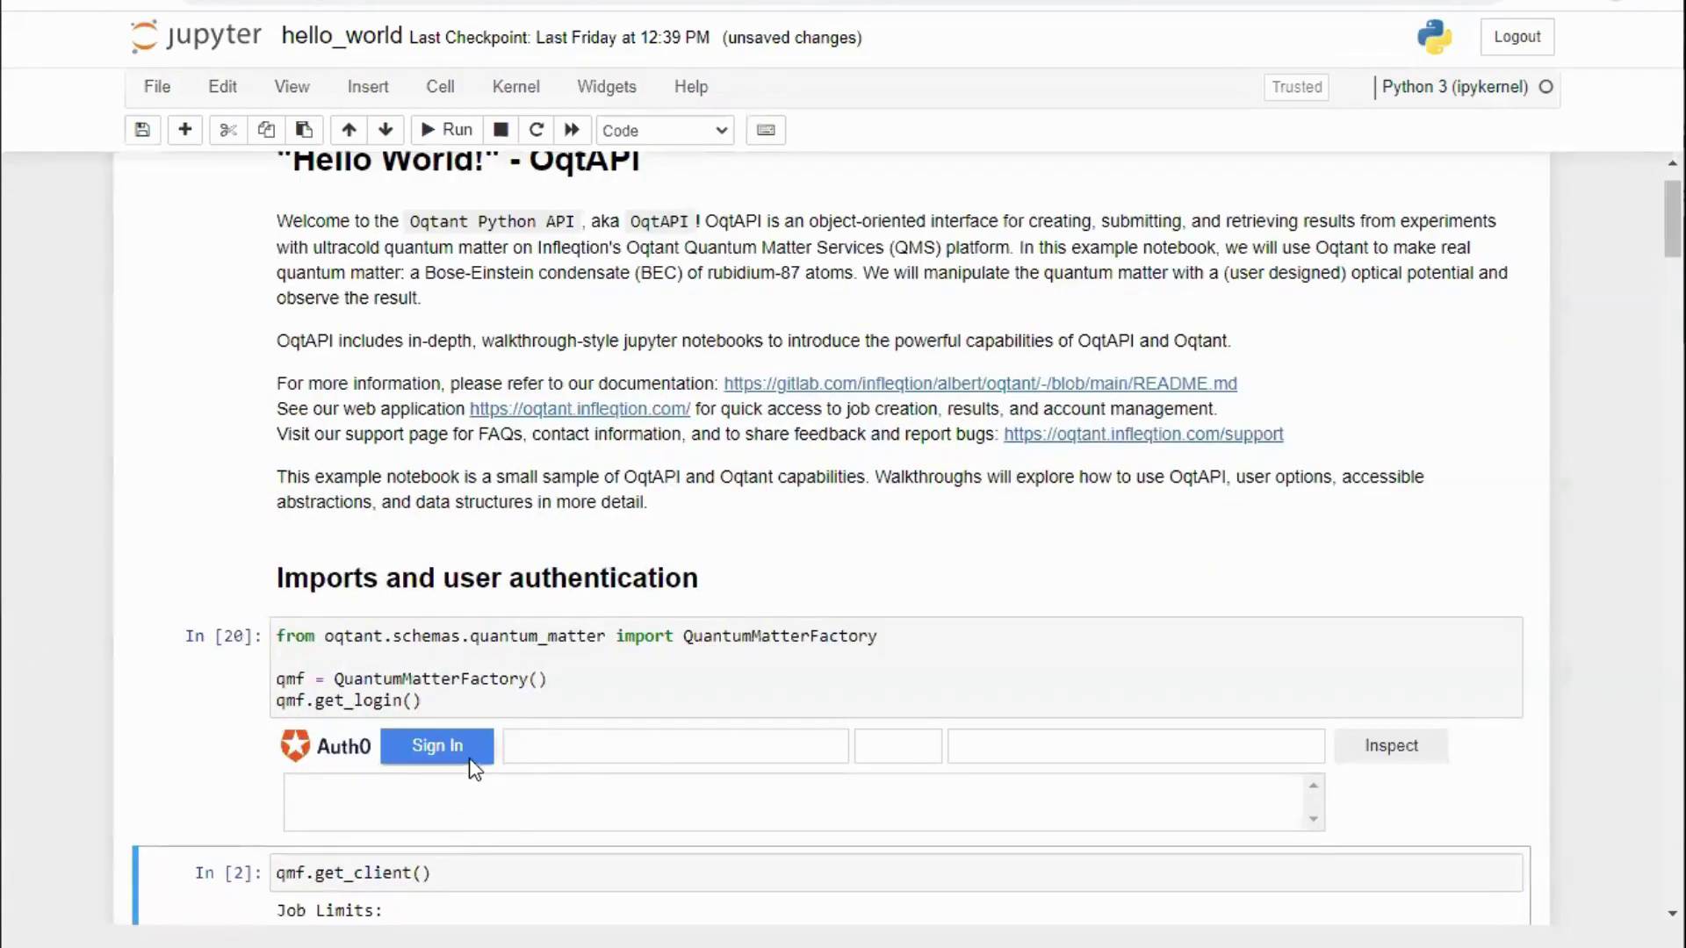
{"action": "left_click", "coordinate": [470, 750]}
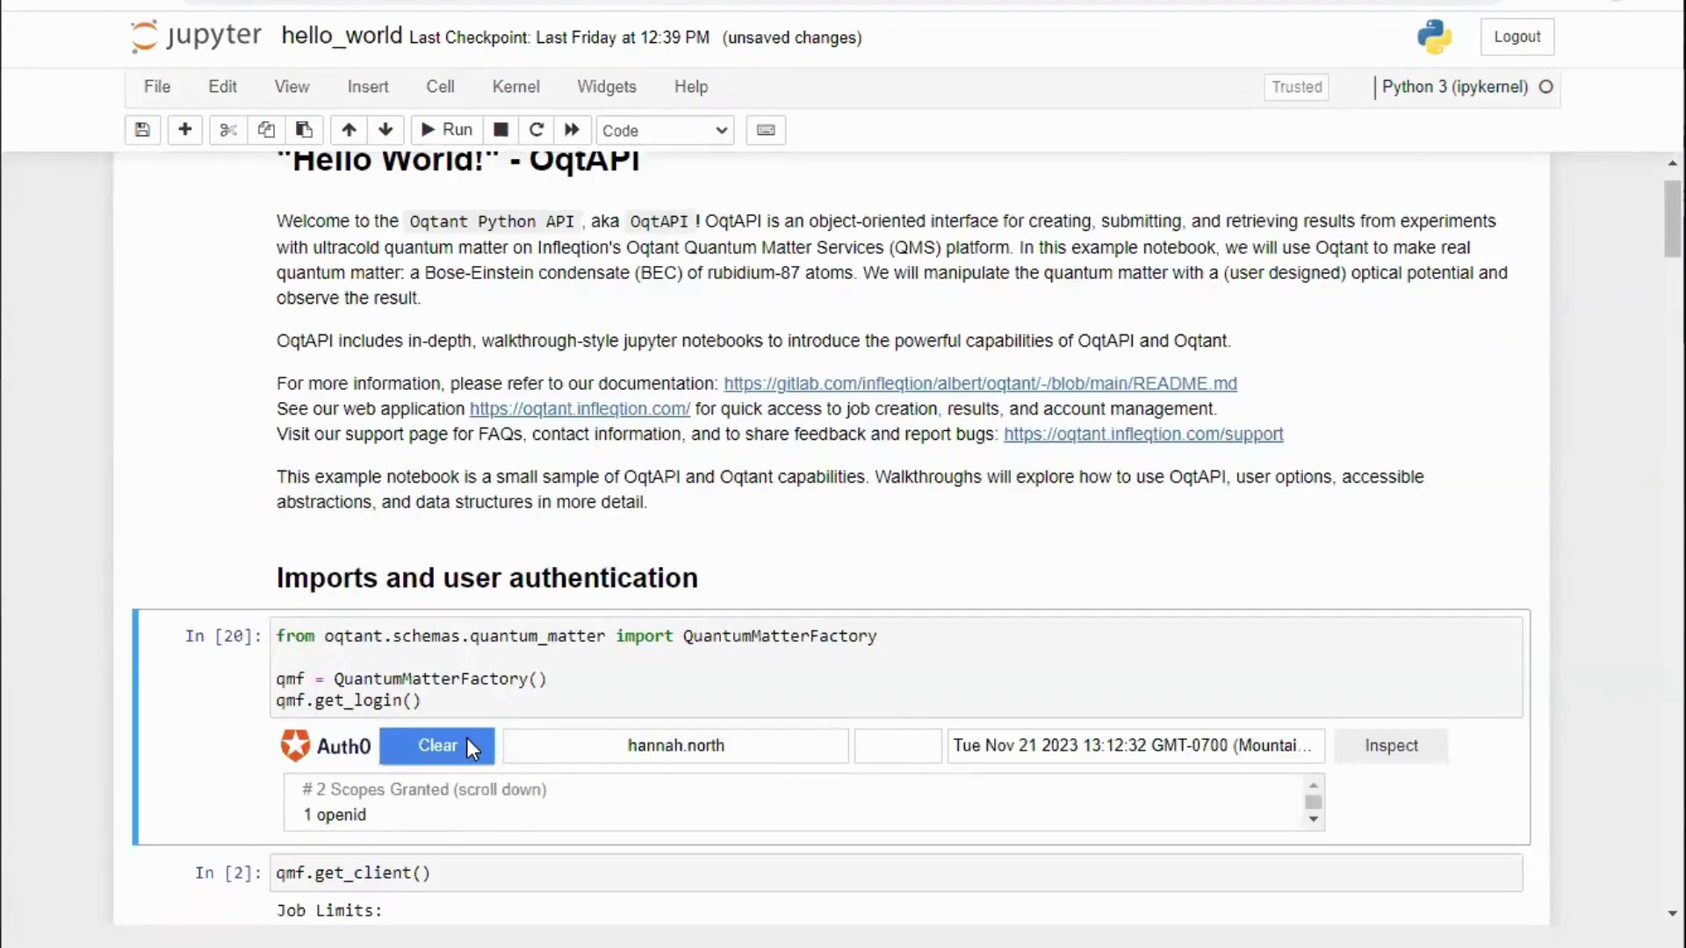
{"action": "scroll", "coordinate": [489, 648], "scroll_direction": "down", "scroll_amount": 3}
{"action": "left_click", "coordinate": [499, 632]}
{"action": "key", "text": "shift+Return"}
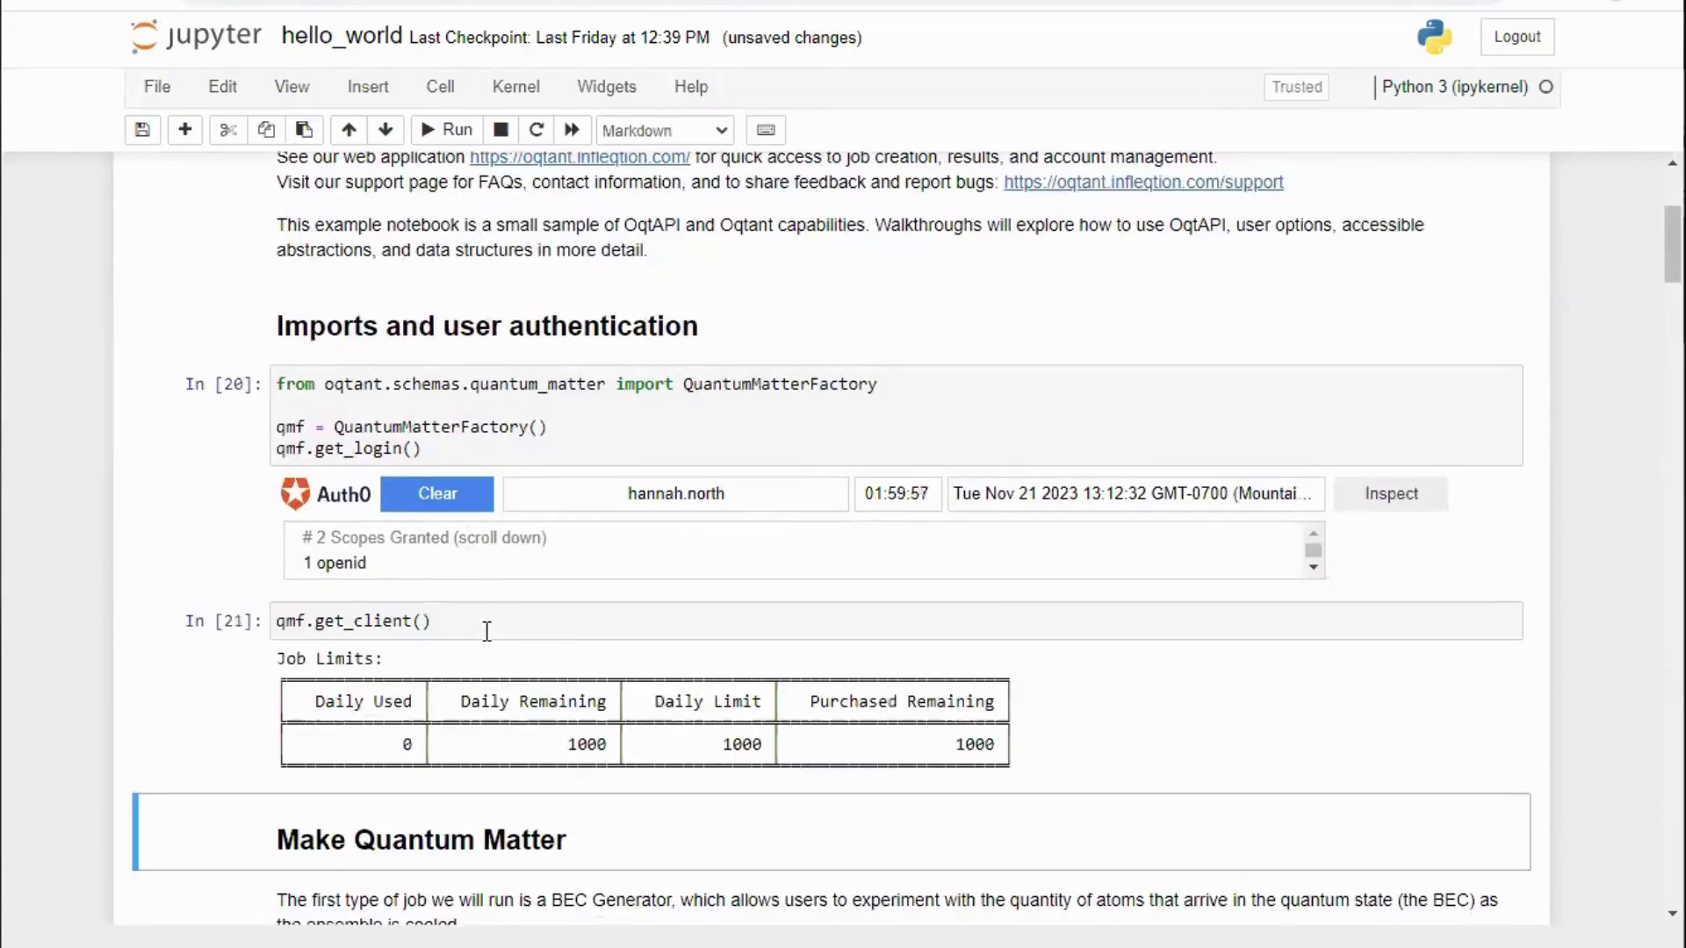
{"action": "scroll", "coordinate": [527, 630], "scroll_direction": "down", "scroll_amount": 5}
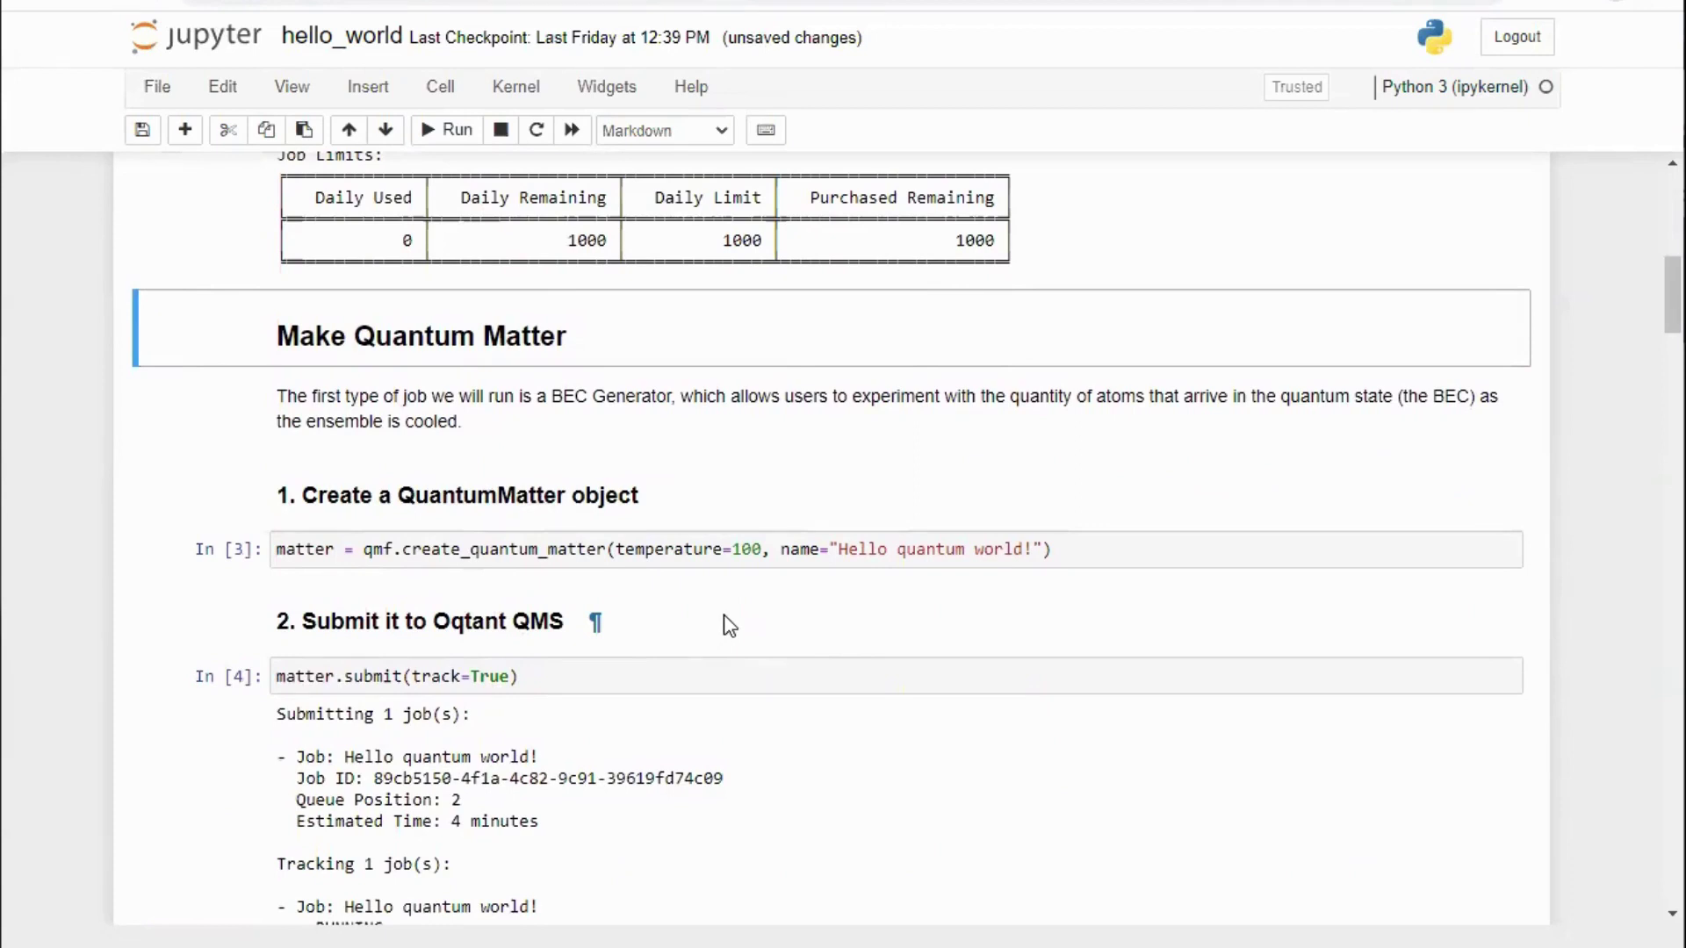
Step: Recreate the quantum matter at temperature 100, resubmit the 'Hello quantum world!' job, and check My Jobs
{"action": "left_click", "coordinate": [830, 551]}
{"action": "key", "text": "shift+Return"}
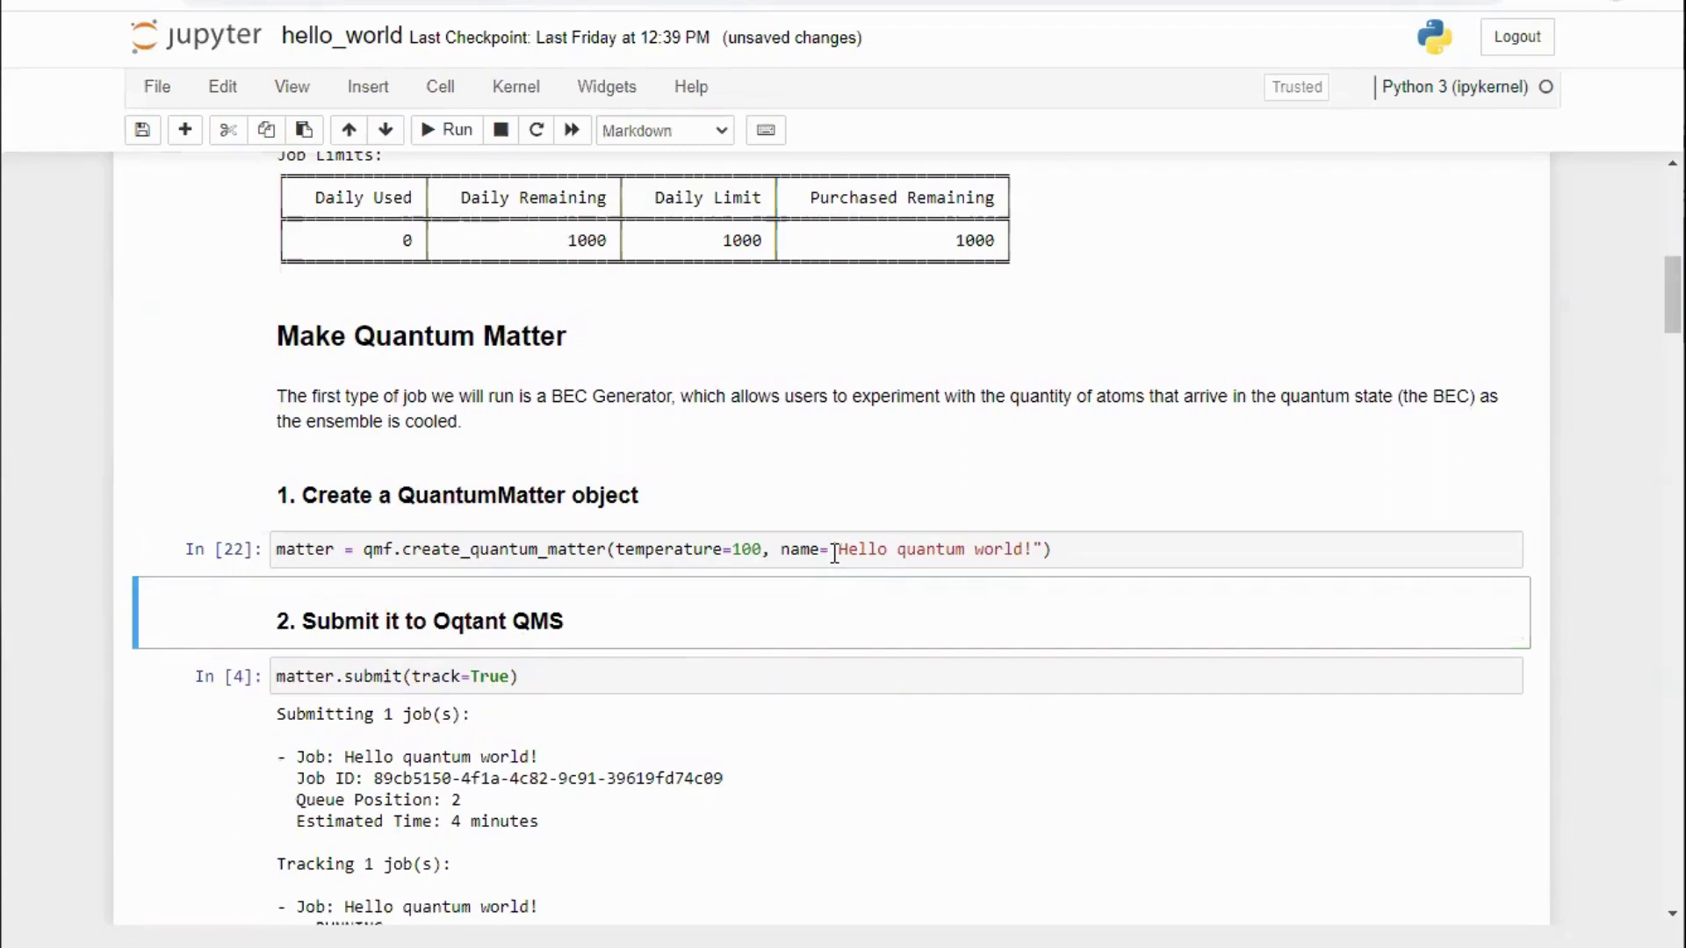
{"action": "scroll", "coordinate": [834, 554], "scroll_direction": "down", "scroll_amount": 3}
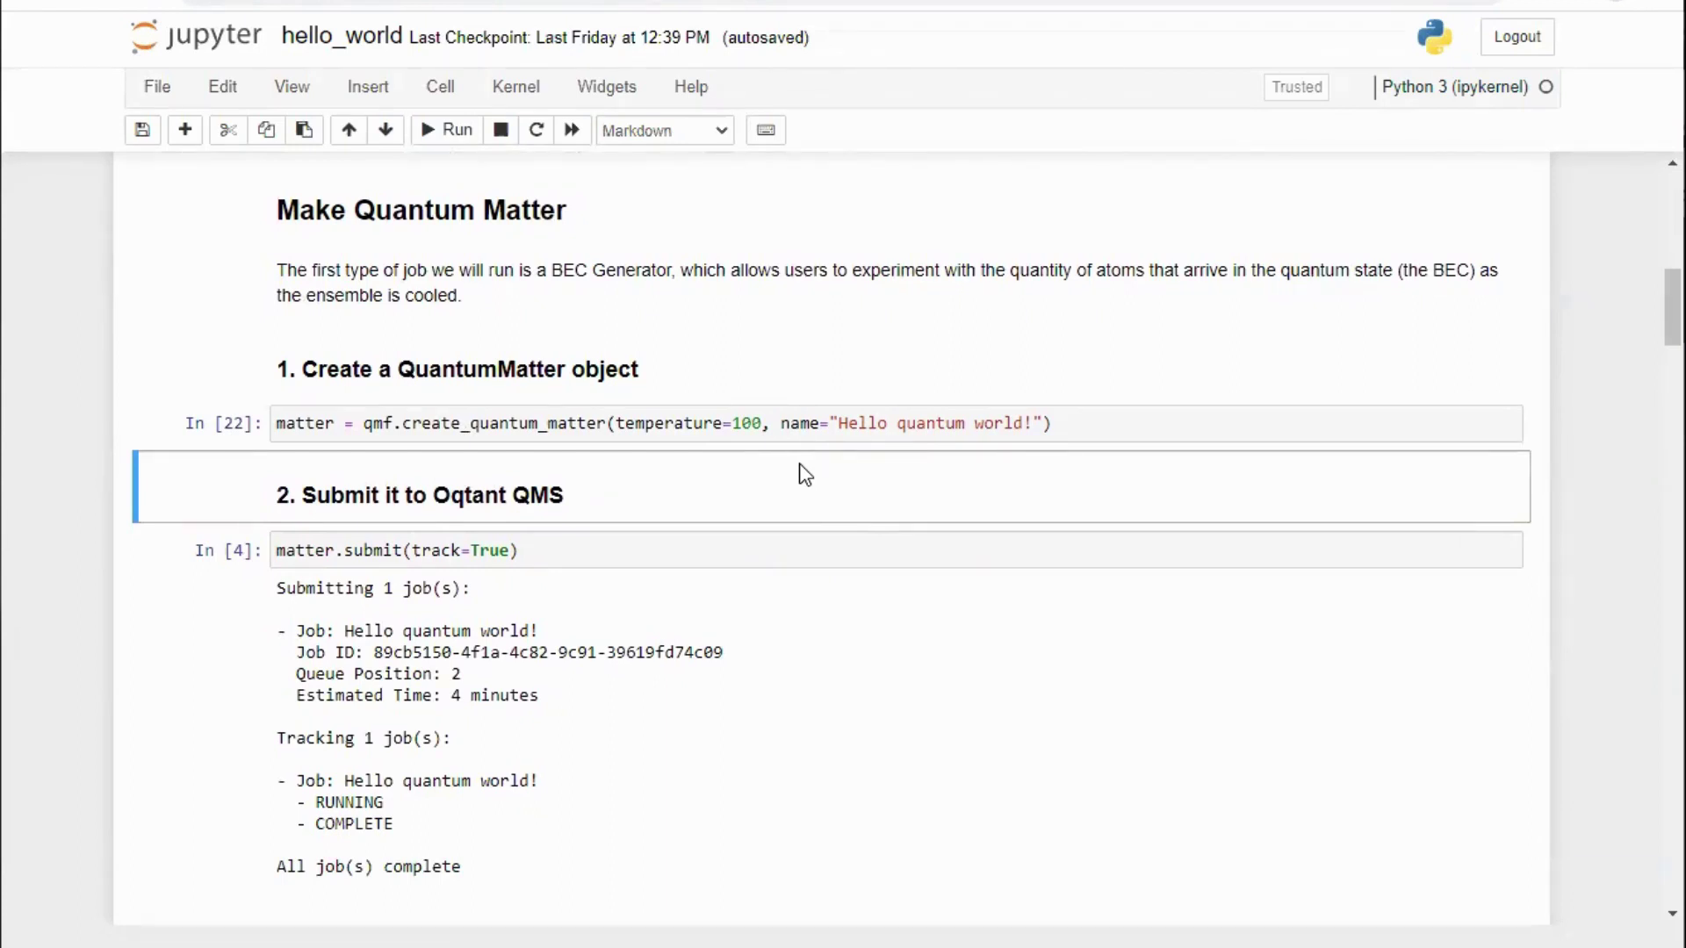
{"action": "scroll", "coordinate": [805, 475], "scroll_direction": "down", "scroll_amount": 1}
{"action": "left_click", "coordinate": [803, 434]}
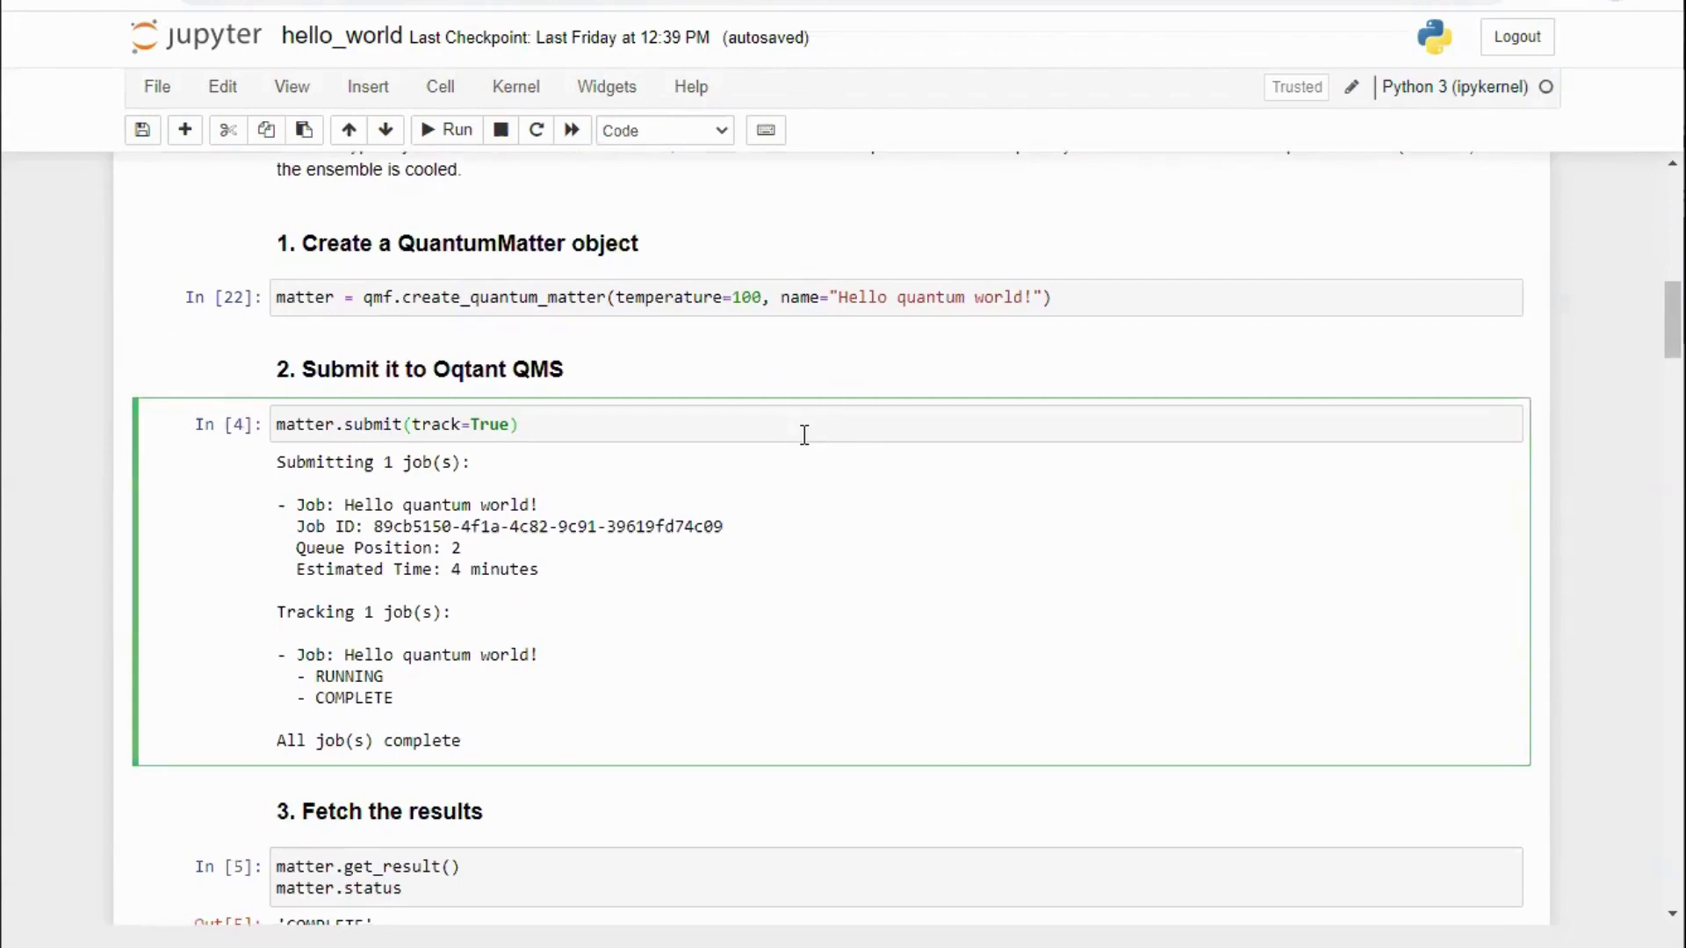
{"action": "key", "text": "shift+Return"}
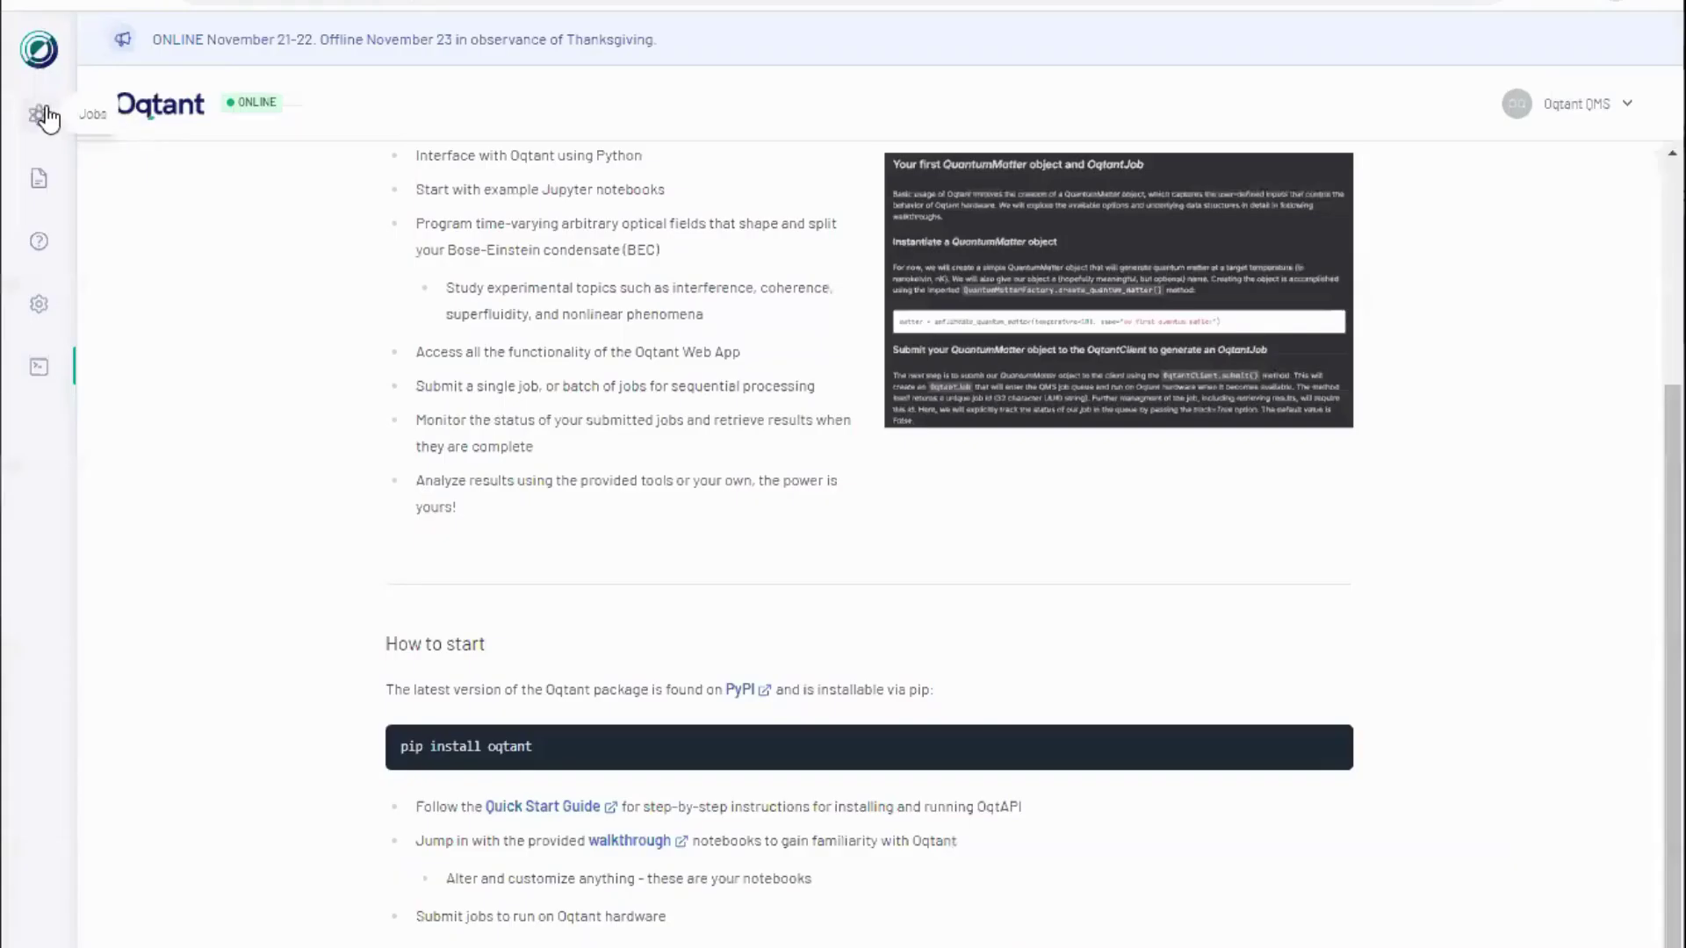
{"action": "left_click", "coordinate": [46, 115]}
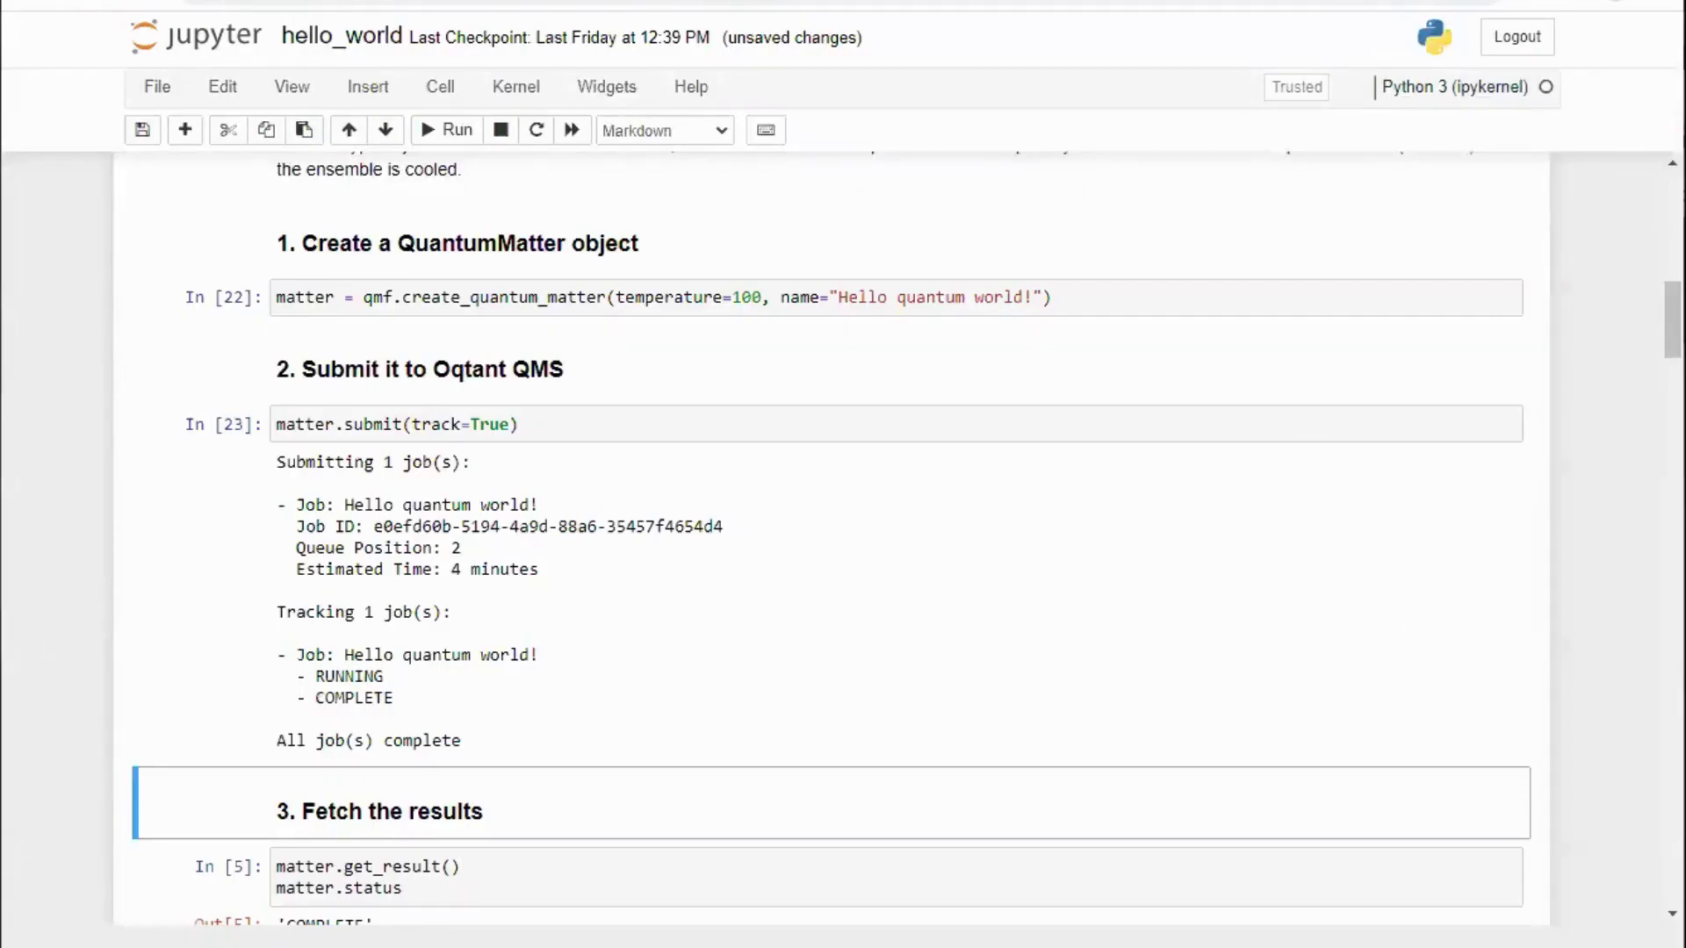
Step: Re-fetch the 'Hello quantum world!' job results with get_result
{"action": "scroll", "coordinate": [887, 700], "scroll_direction": "down", "scroll_amount": 4}
{"action": "left_click", "coordinate": [716, 501]}
{"action": "key", "text": "shift+Return"}
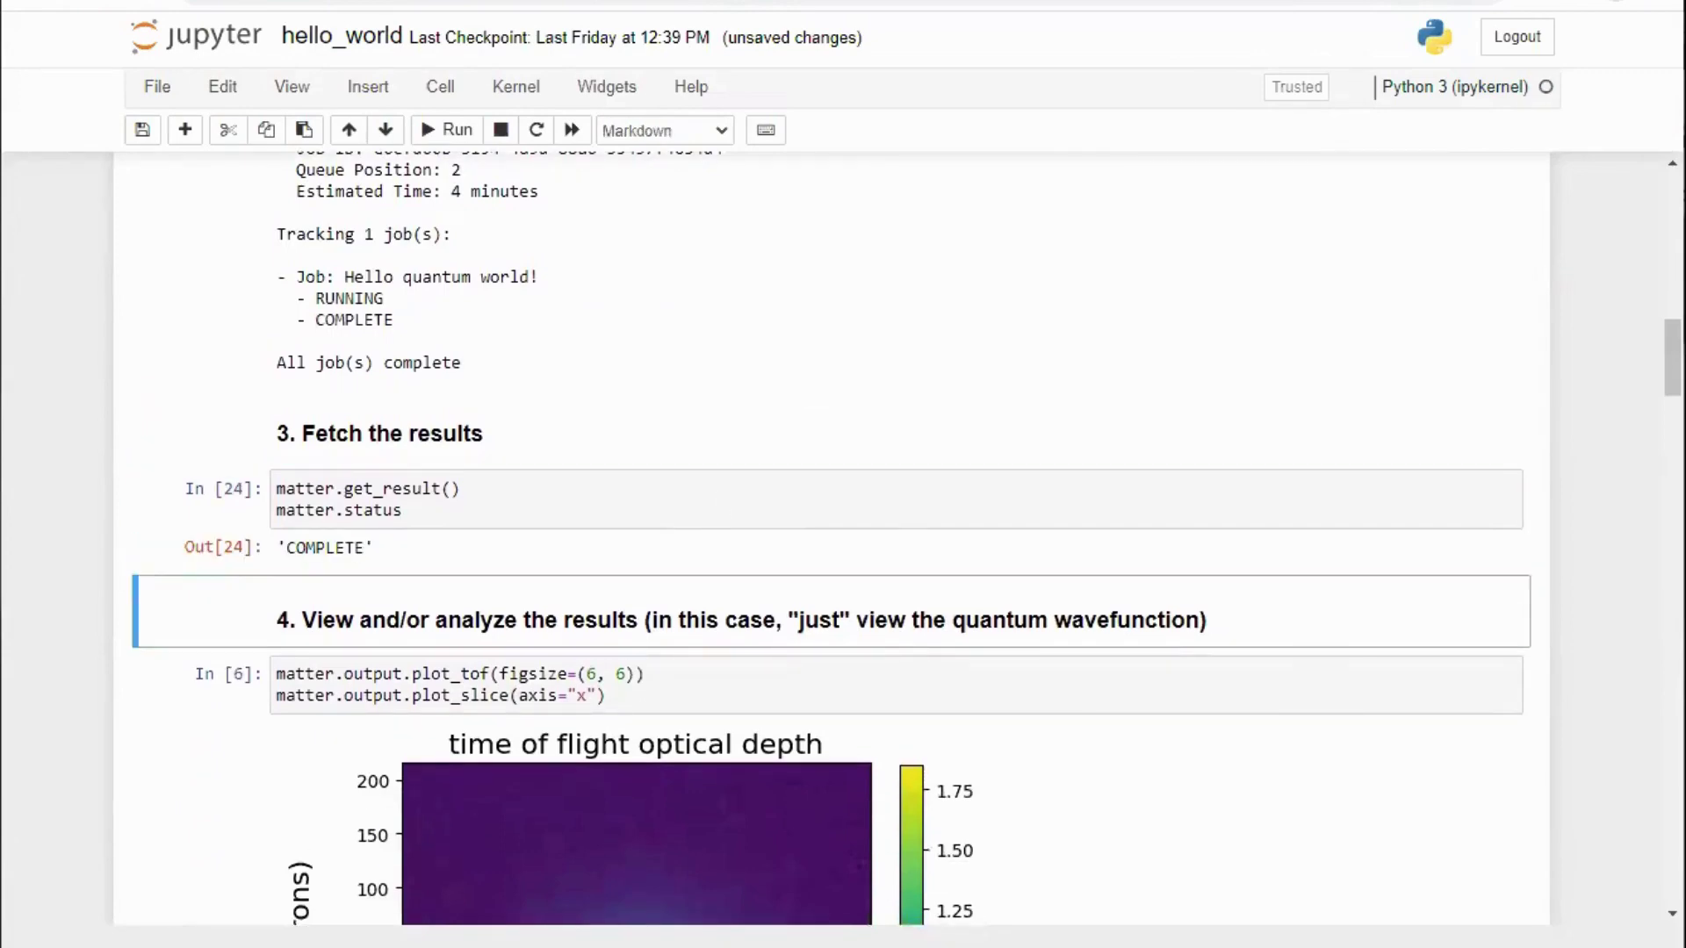
{"action": "scroll", "coordinate": [988, 527], "scroll_direction": "down", "scroll_amount": 5}
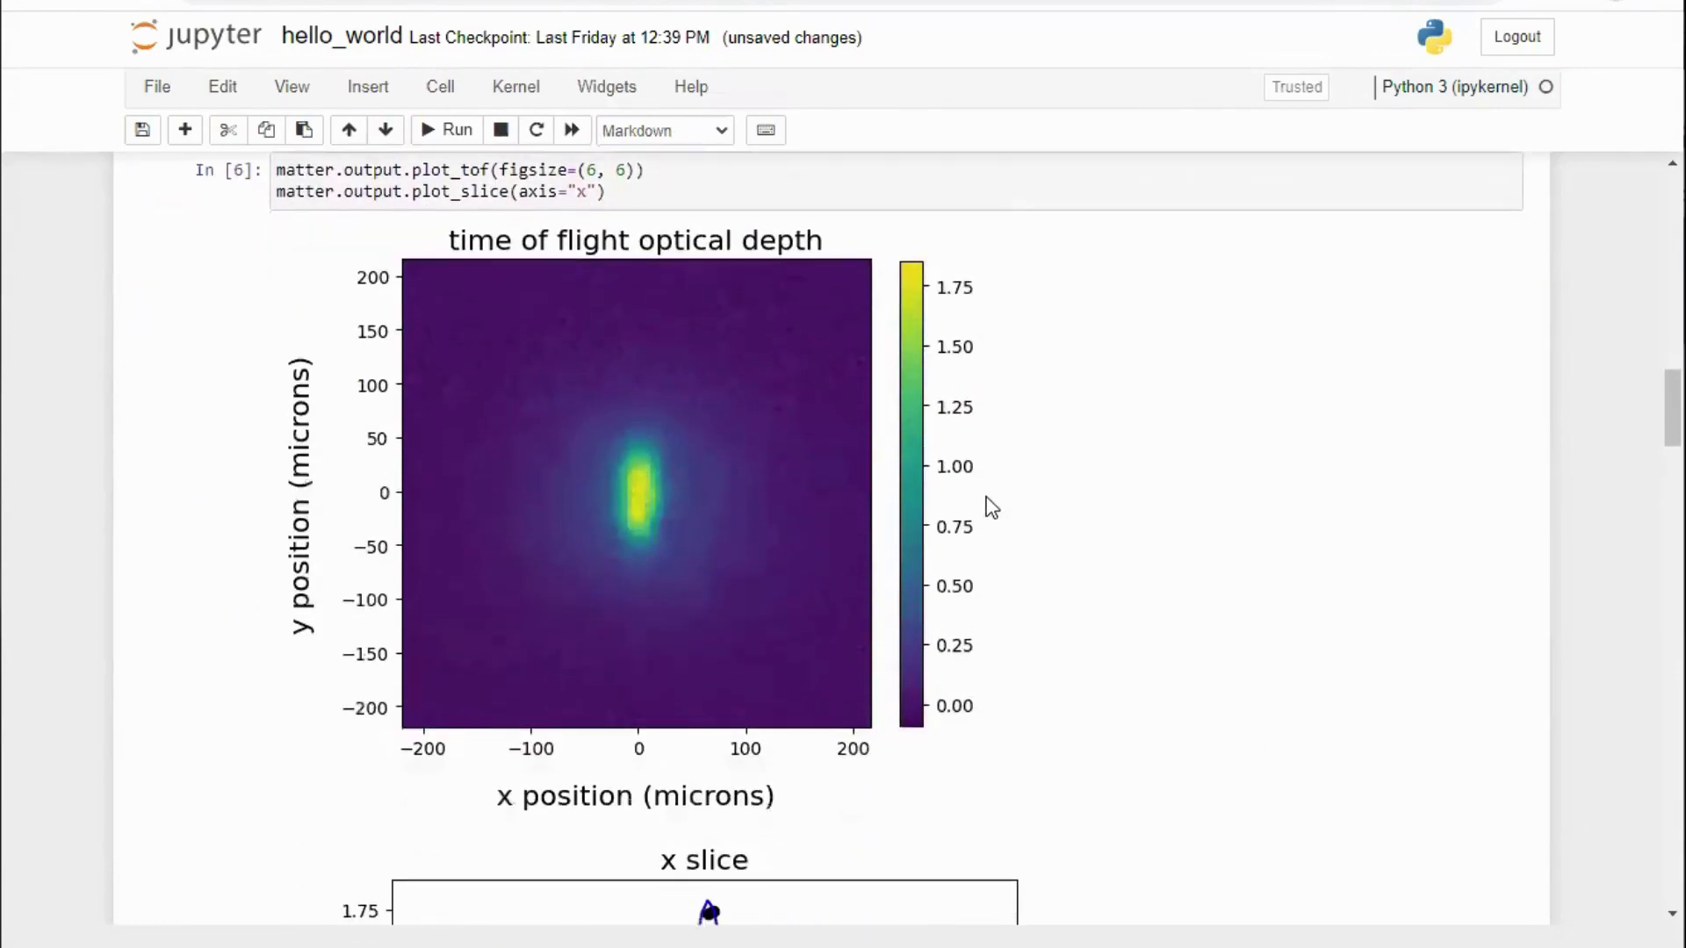
{"action": "scroll", "coordinate": [986, 496], "scroll_direction": "up", "scroll_amount": 2}
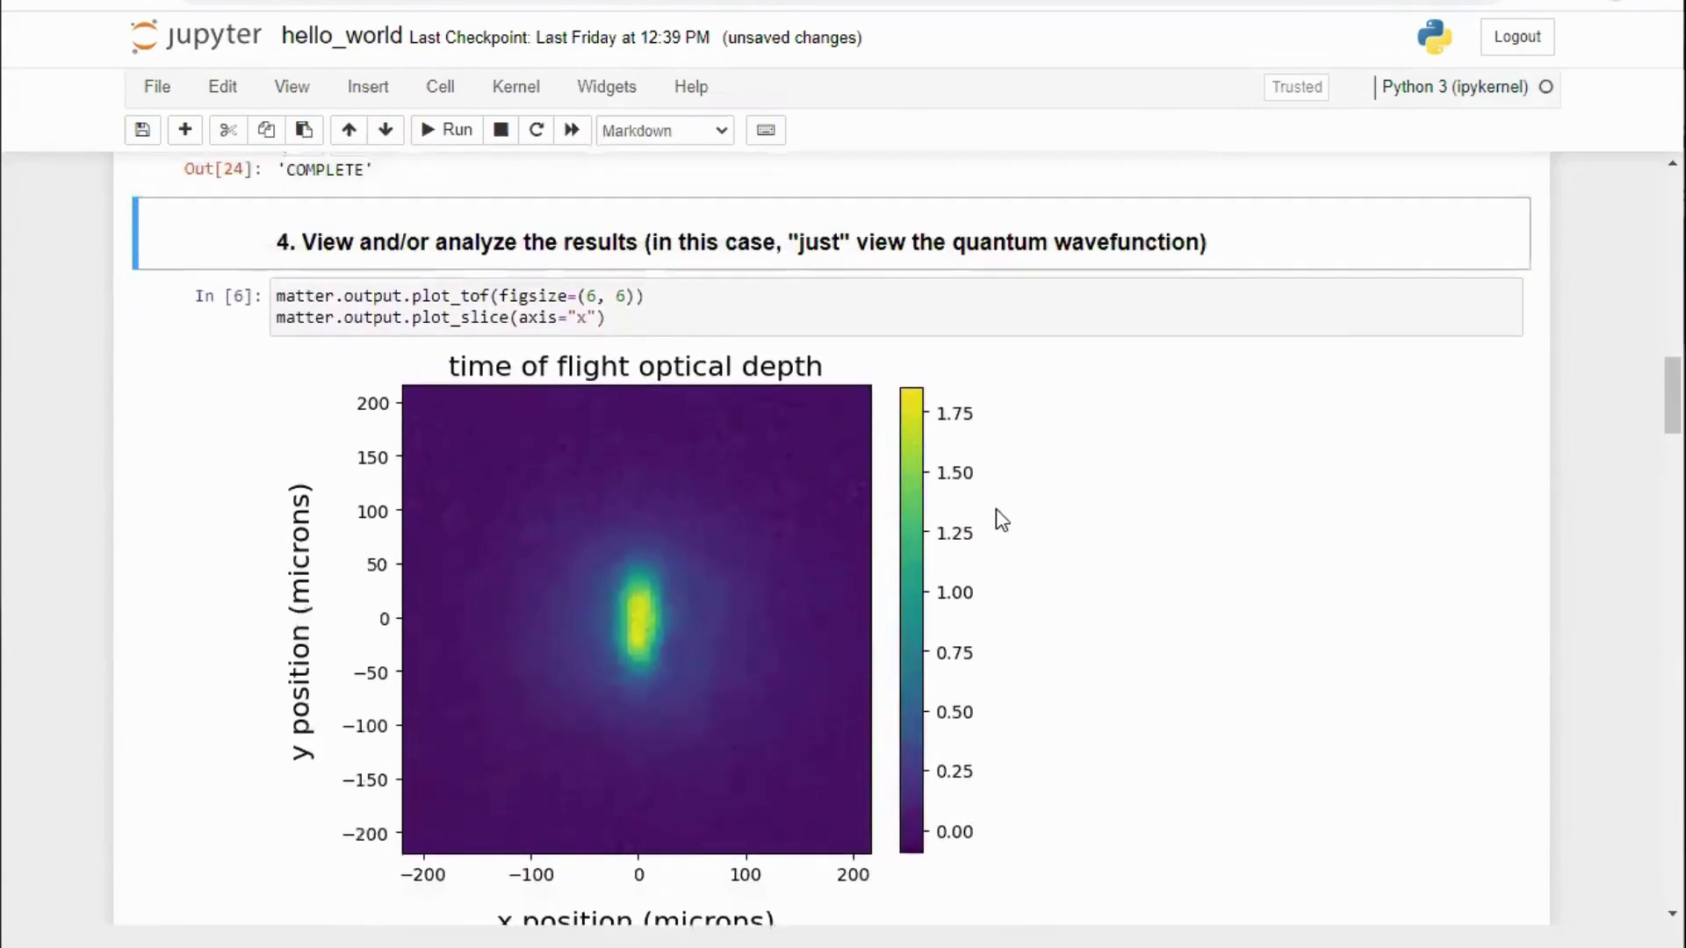
Step: Redraw the time-of-flight optical depth image and x-slice plot with plot_tof
{"action": "left_click", "coordinate": [1001, 304]}
{"action": "key", "text": "shift+Return"}
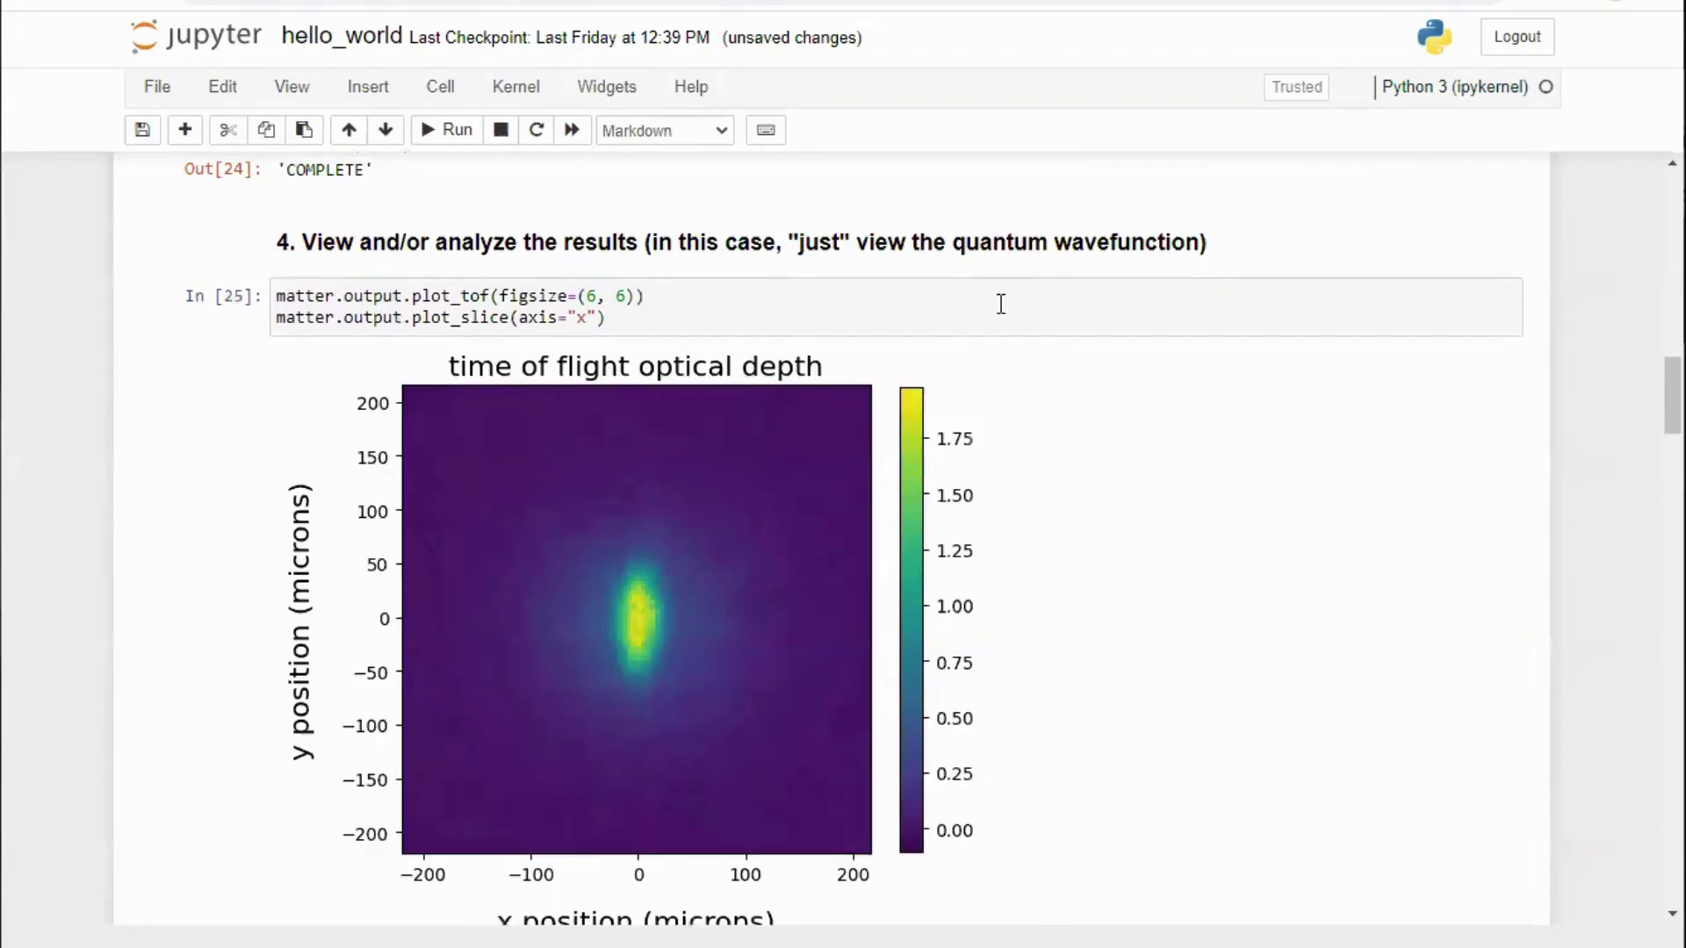
{"action": "scroll", "coordinate": [1359, 584], "scroll_direction": "down", "scroll_amount": 6}
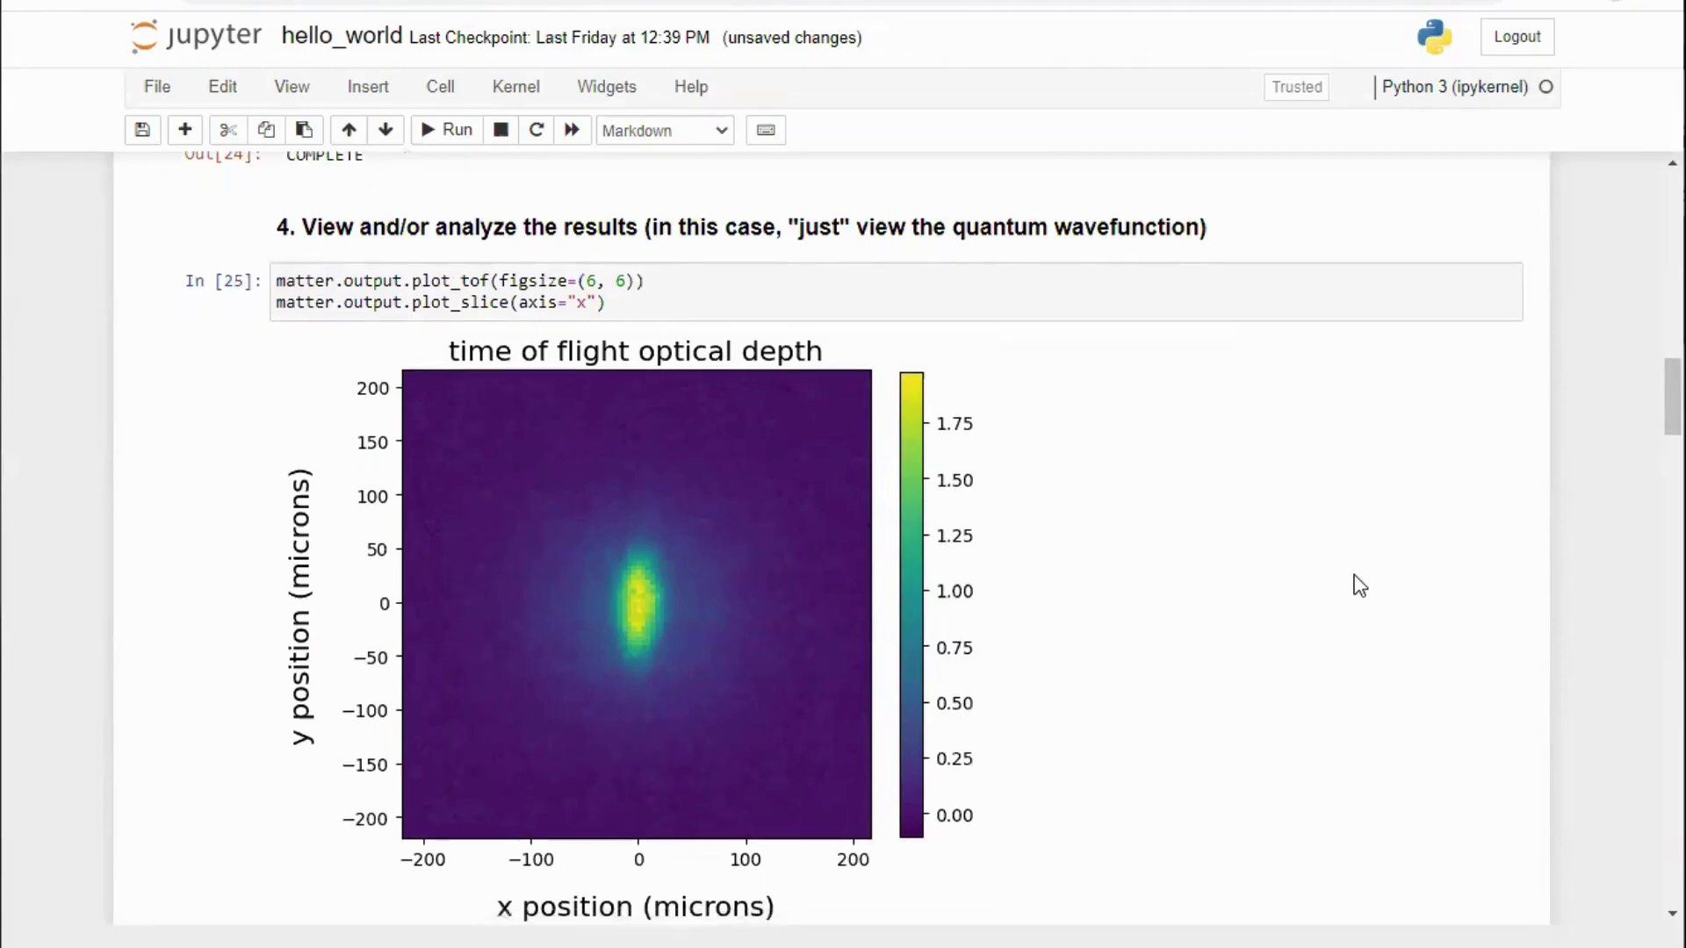
{"action": "scroll", "coordinate": [1358, 577], "scroll_direction": "down", "scroll_amount": 4}
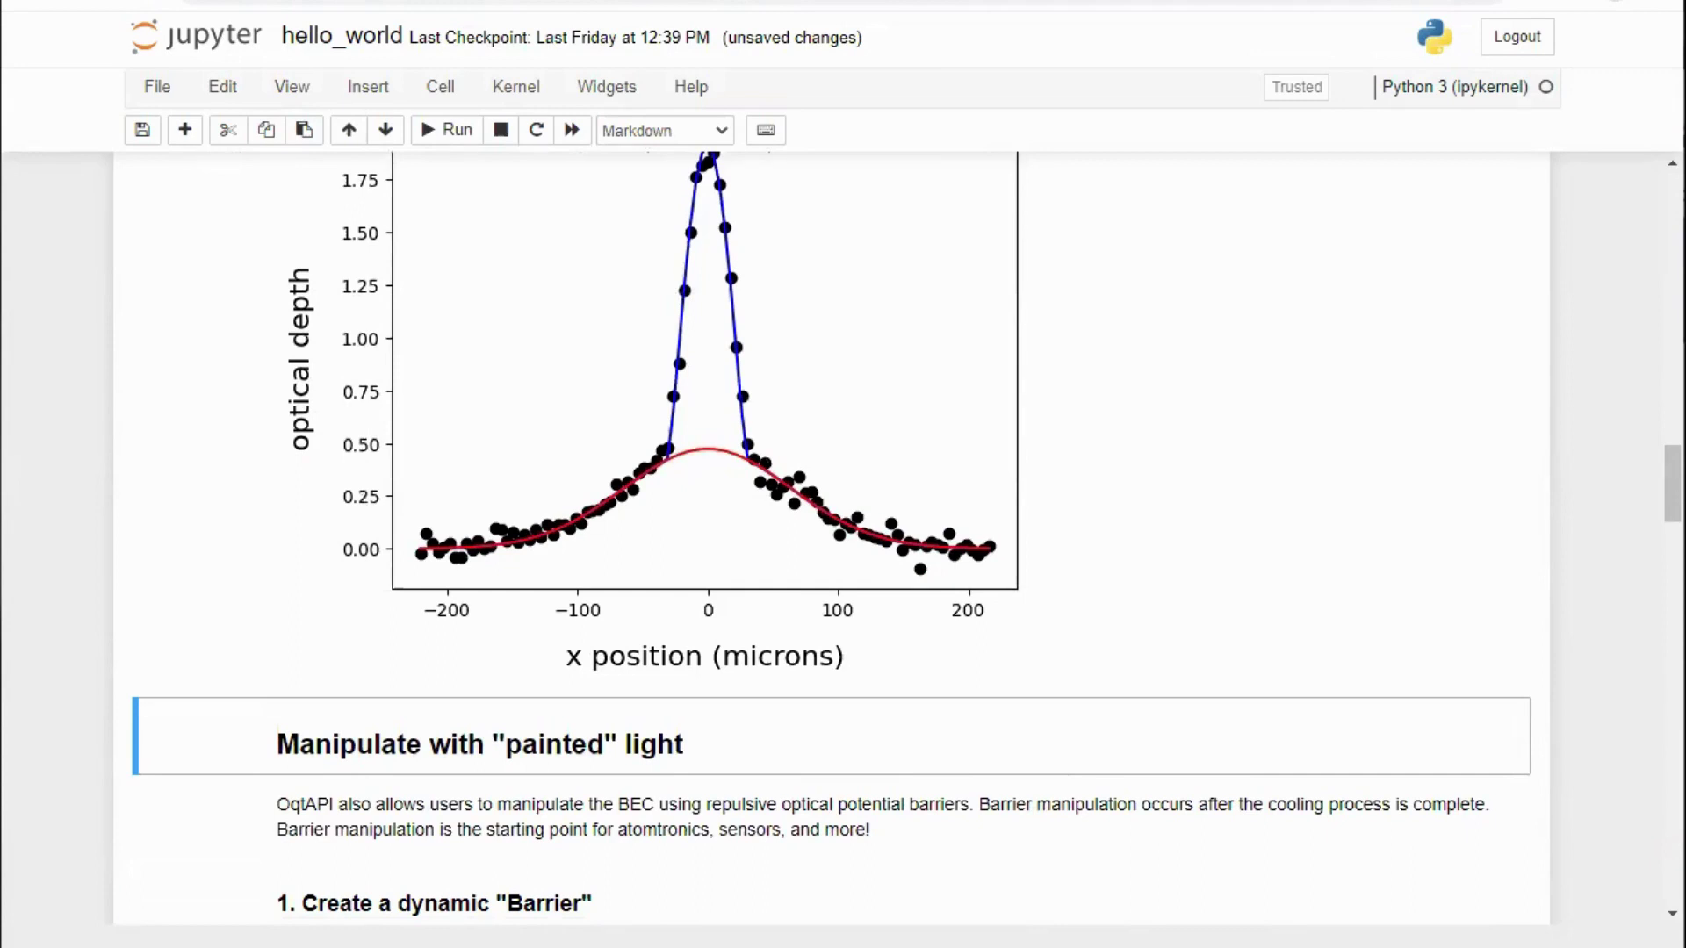
Step: Rerun the Gaussian barrier definition cell to replot its dynamics
{"action": "scroll", "coordinate": [1027, 699], "scroll_direction": "down", "scroll_amount": 7}
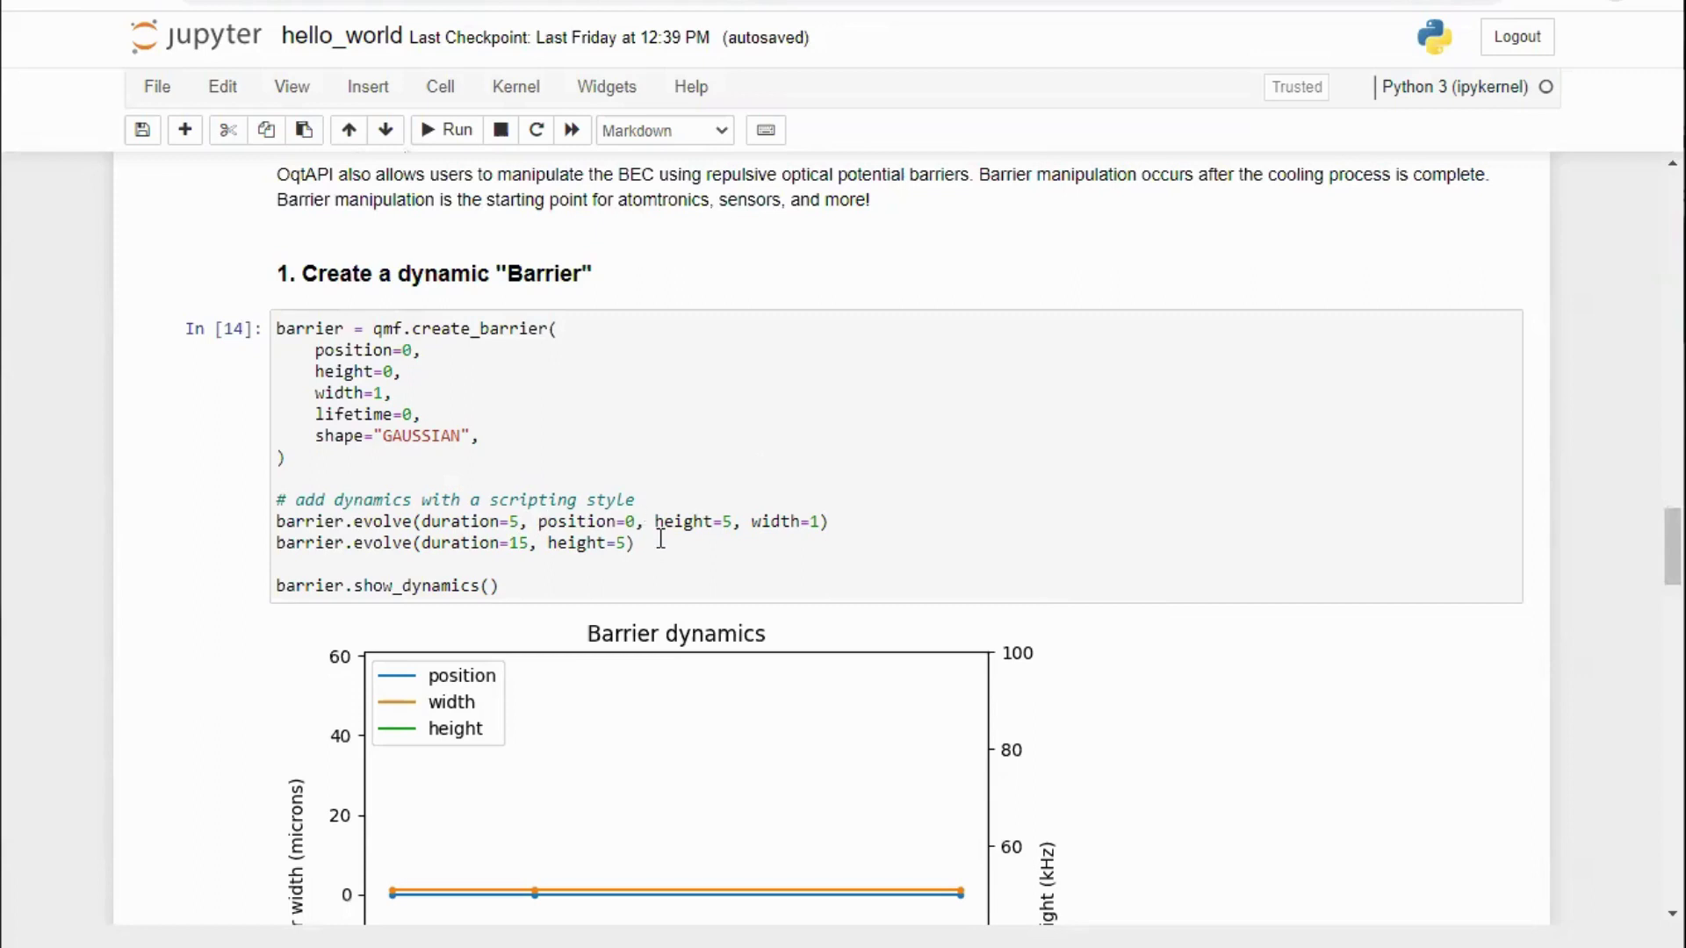
{"action": "left_click", "coordinate": [635, 544]}
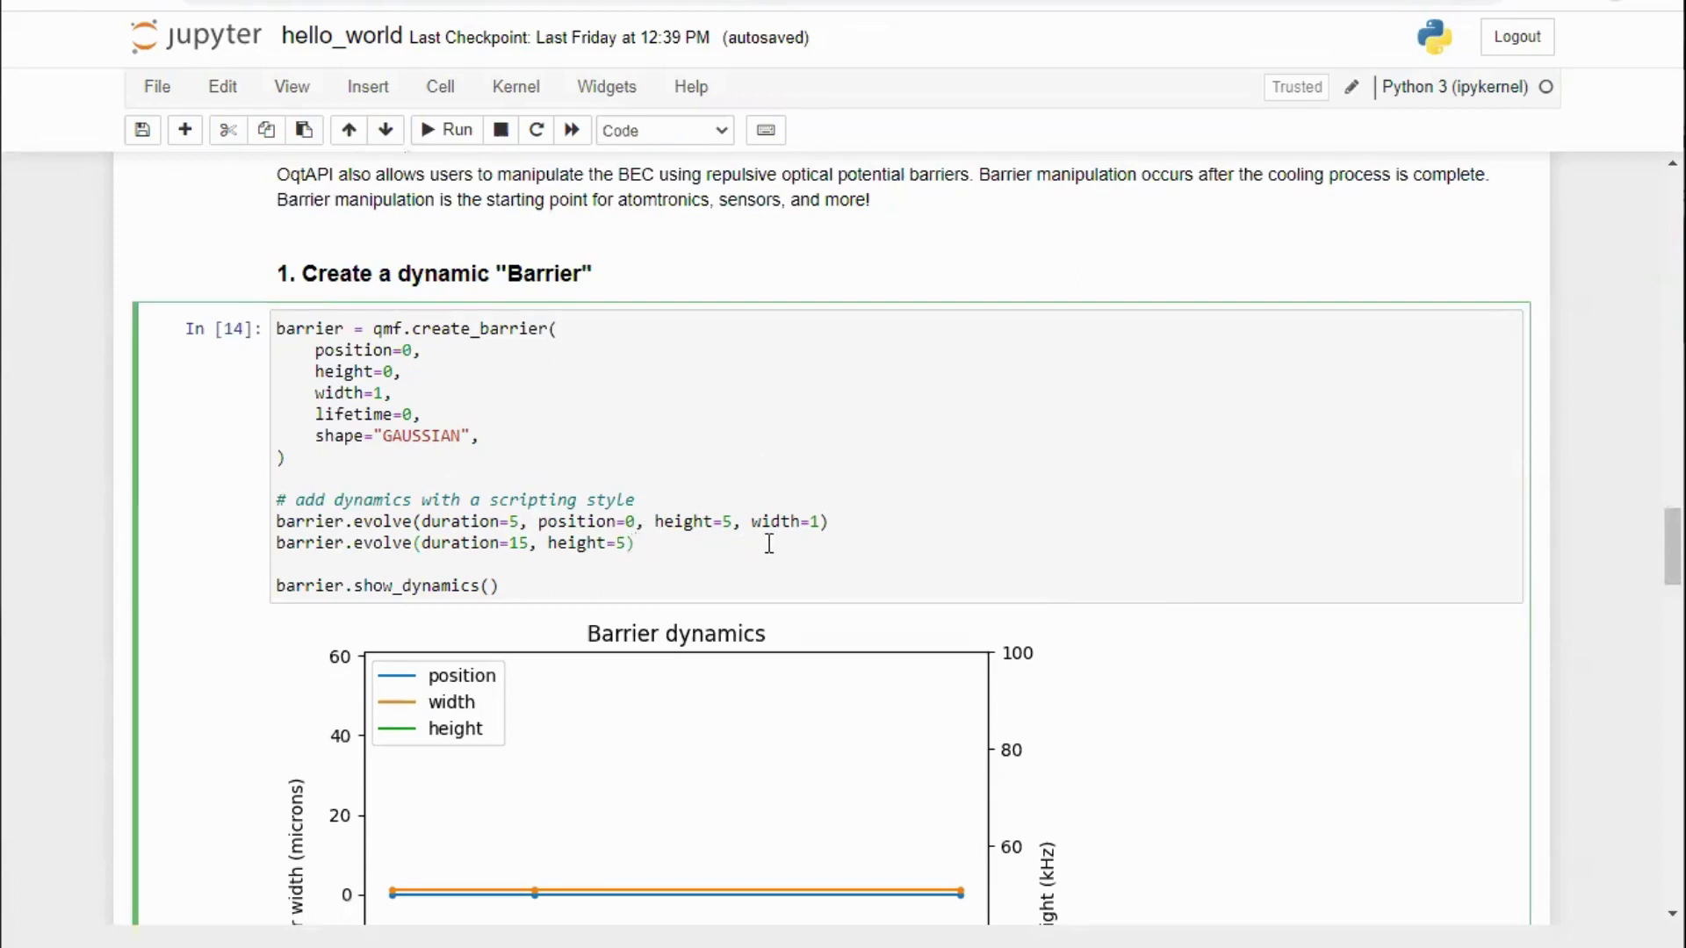
{"action": "key", "text": "shift+Return"}
{"action": "scroll", "coordinate": [966, 391], "scroll_direction": "down", "scroll_amount": 4}
{"action": "scroll", "coordinate": [984, 376], "scroll_direction": "up", "scroll_amount": 5}
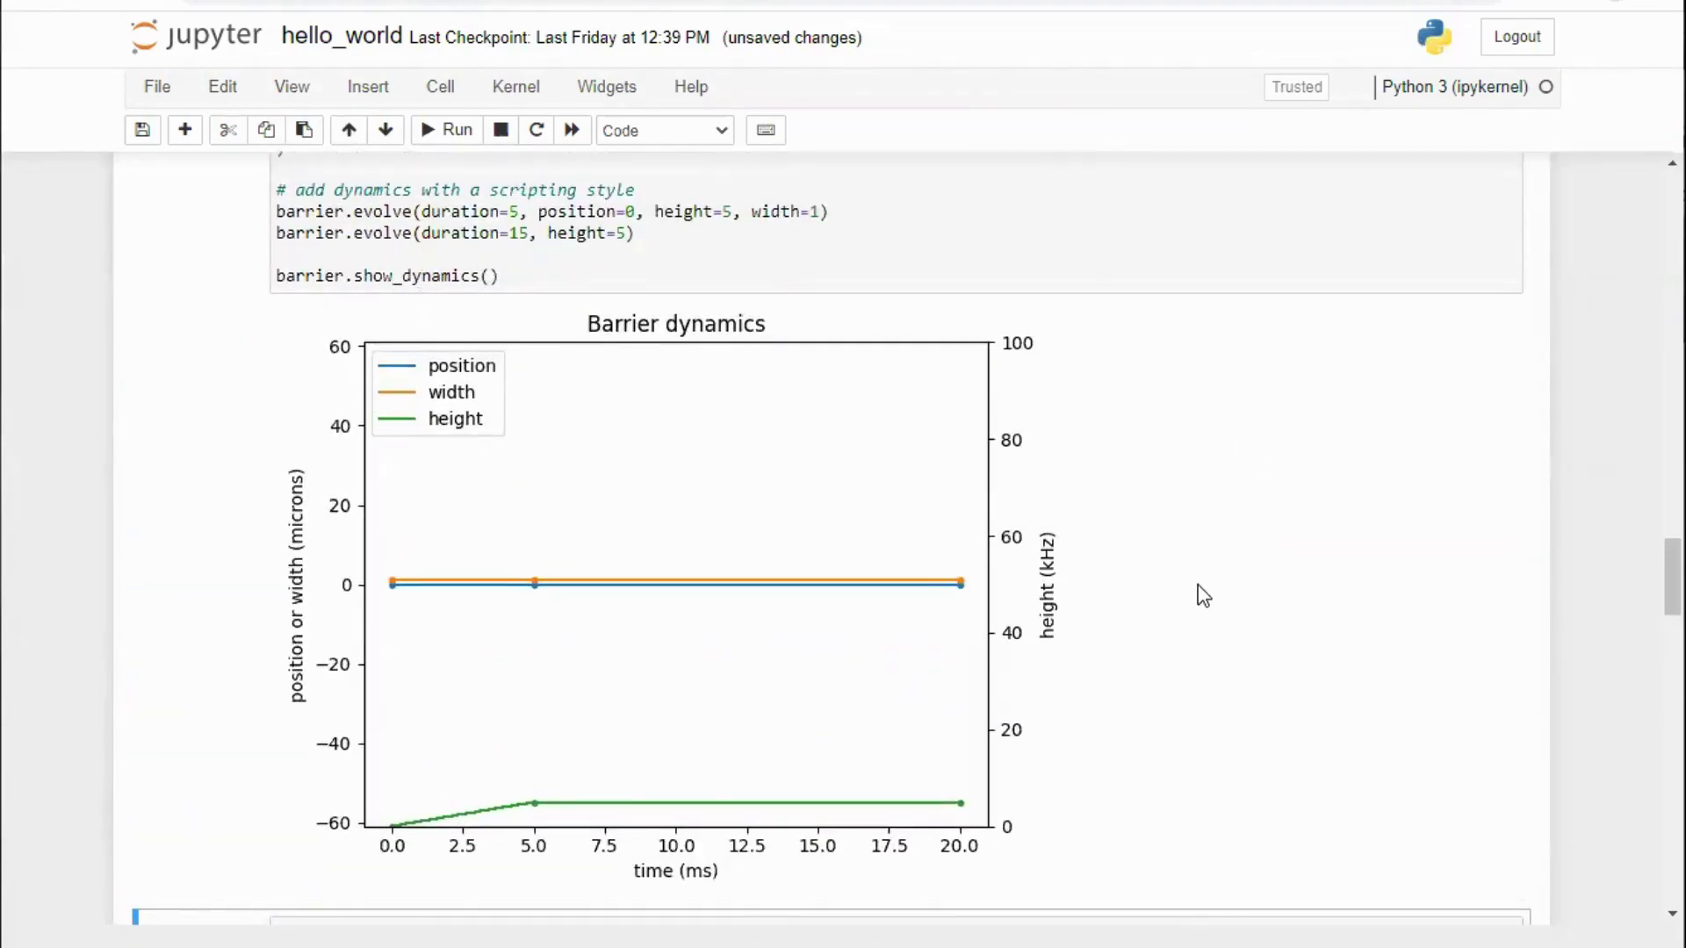
{"action": "scroll", "coordinate": [1201, 580], "scroll_direction": "down", "scroll_amount": 5}
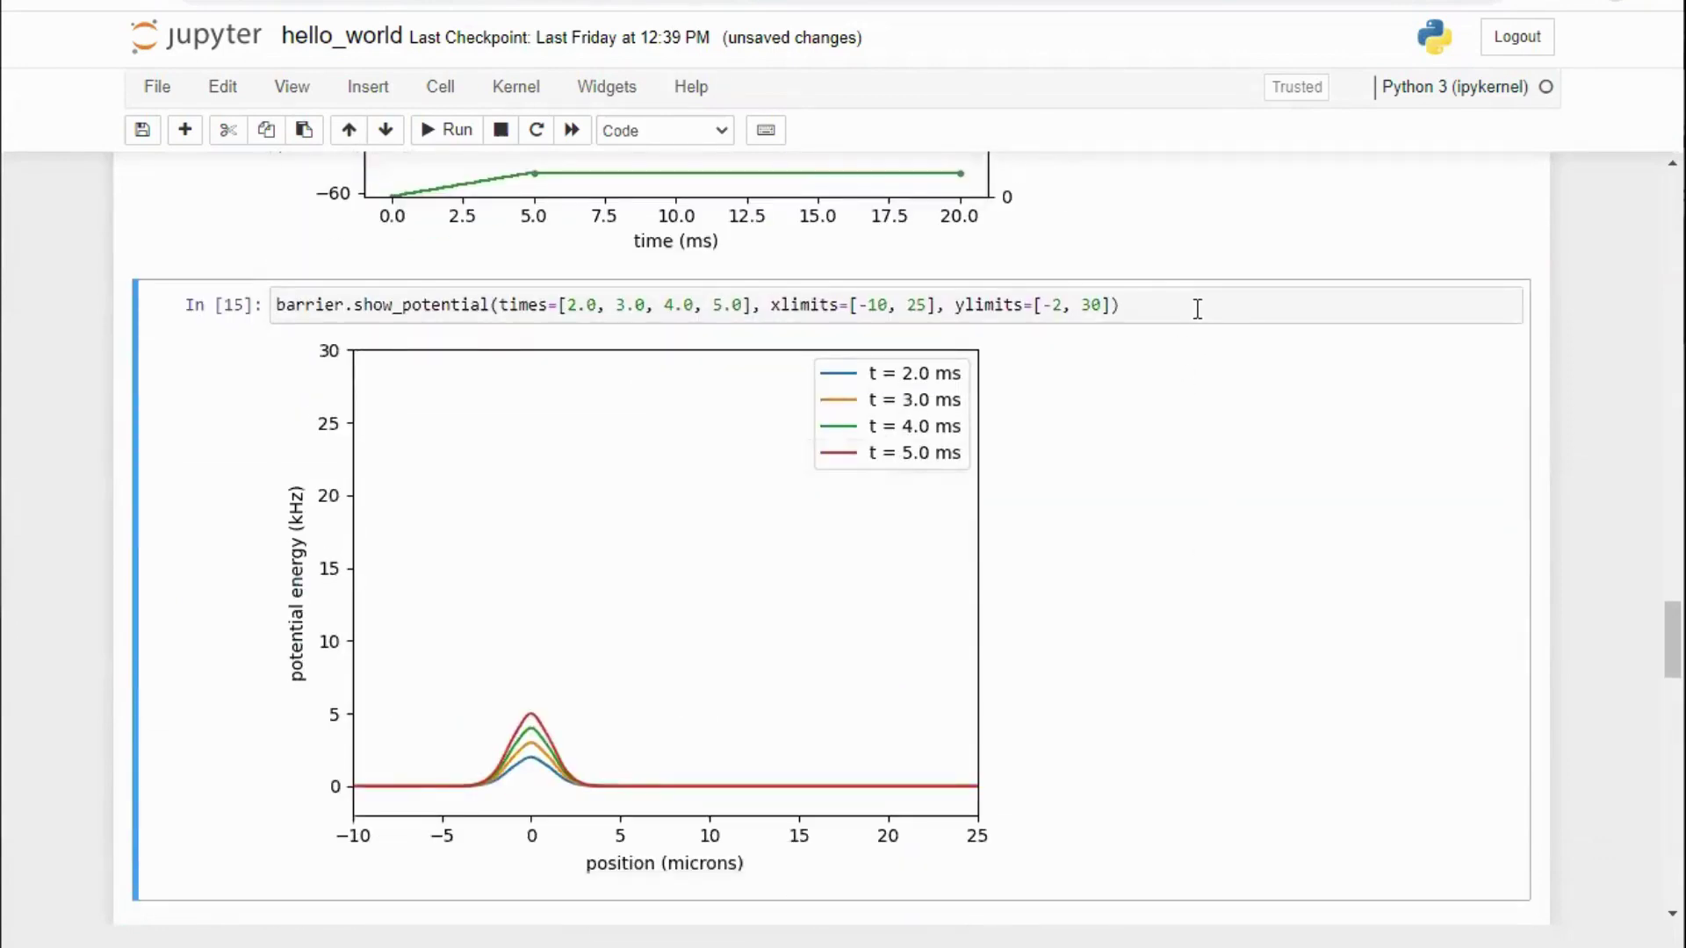
Step: Redraw the barrier potential plot showing the ~5 kHz bump at 0 microns
{"action": "left_click", "coordinate": [1197, 309]}
{"action": "key", "text": "shift+Return"}
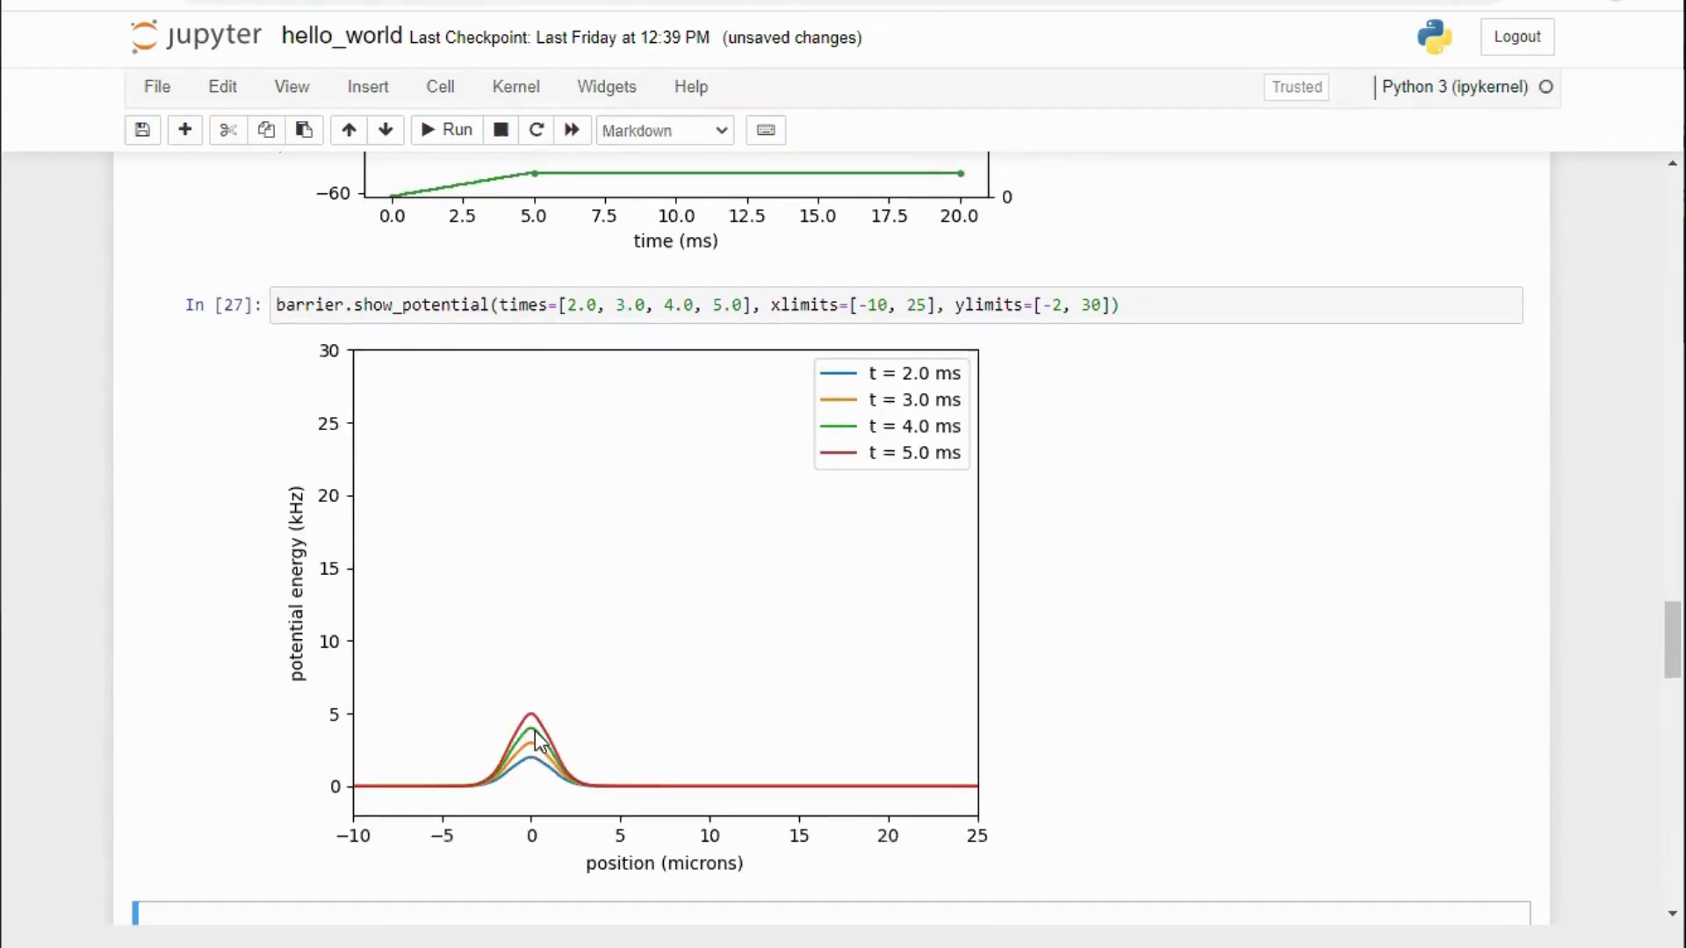
{"action": "scroll", "coordinate": [677, 673], "scroll_direction": "down", "scroll_amount": 9}
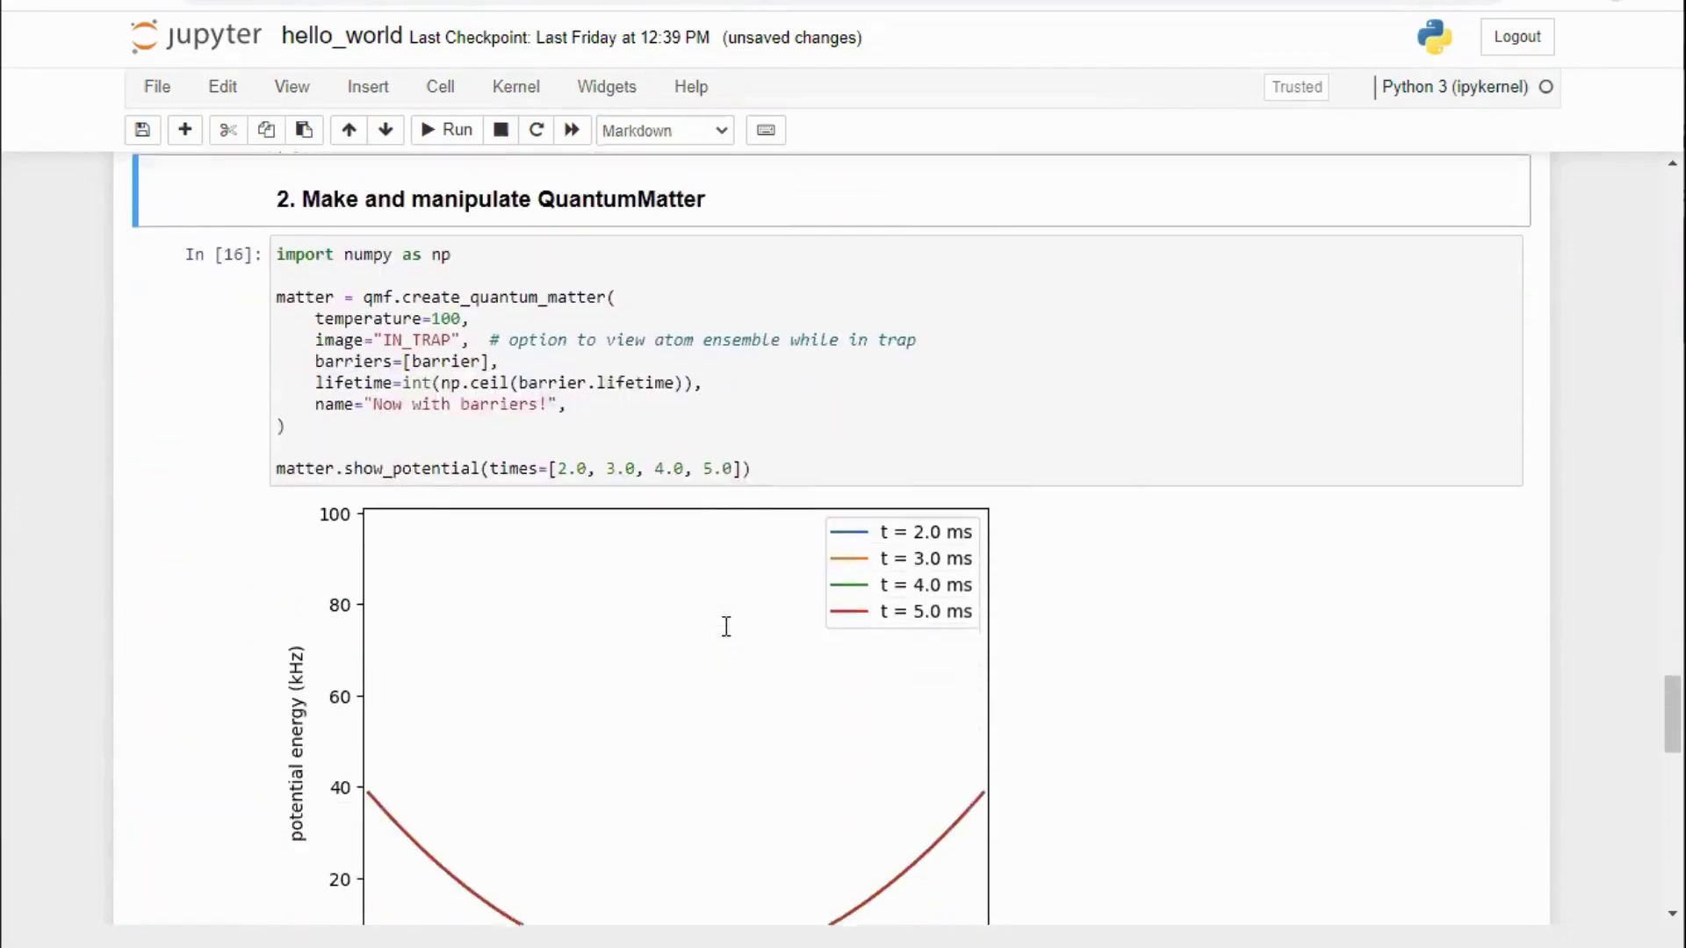
Step: Create the 'Now with barriers!' quantum matter and plot its barrier potential
{"action": "left_click", "coordinate": [1074, 413]}
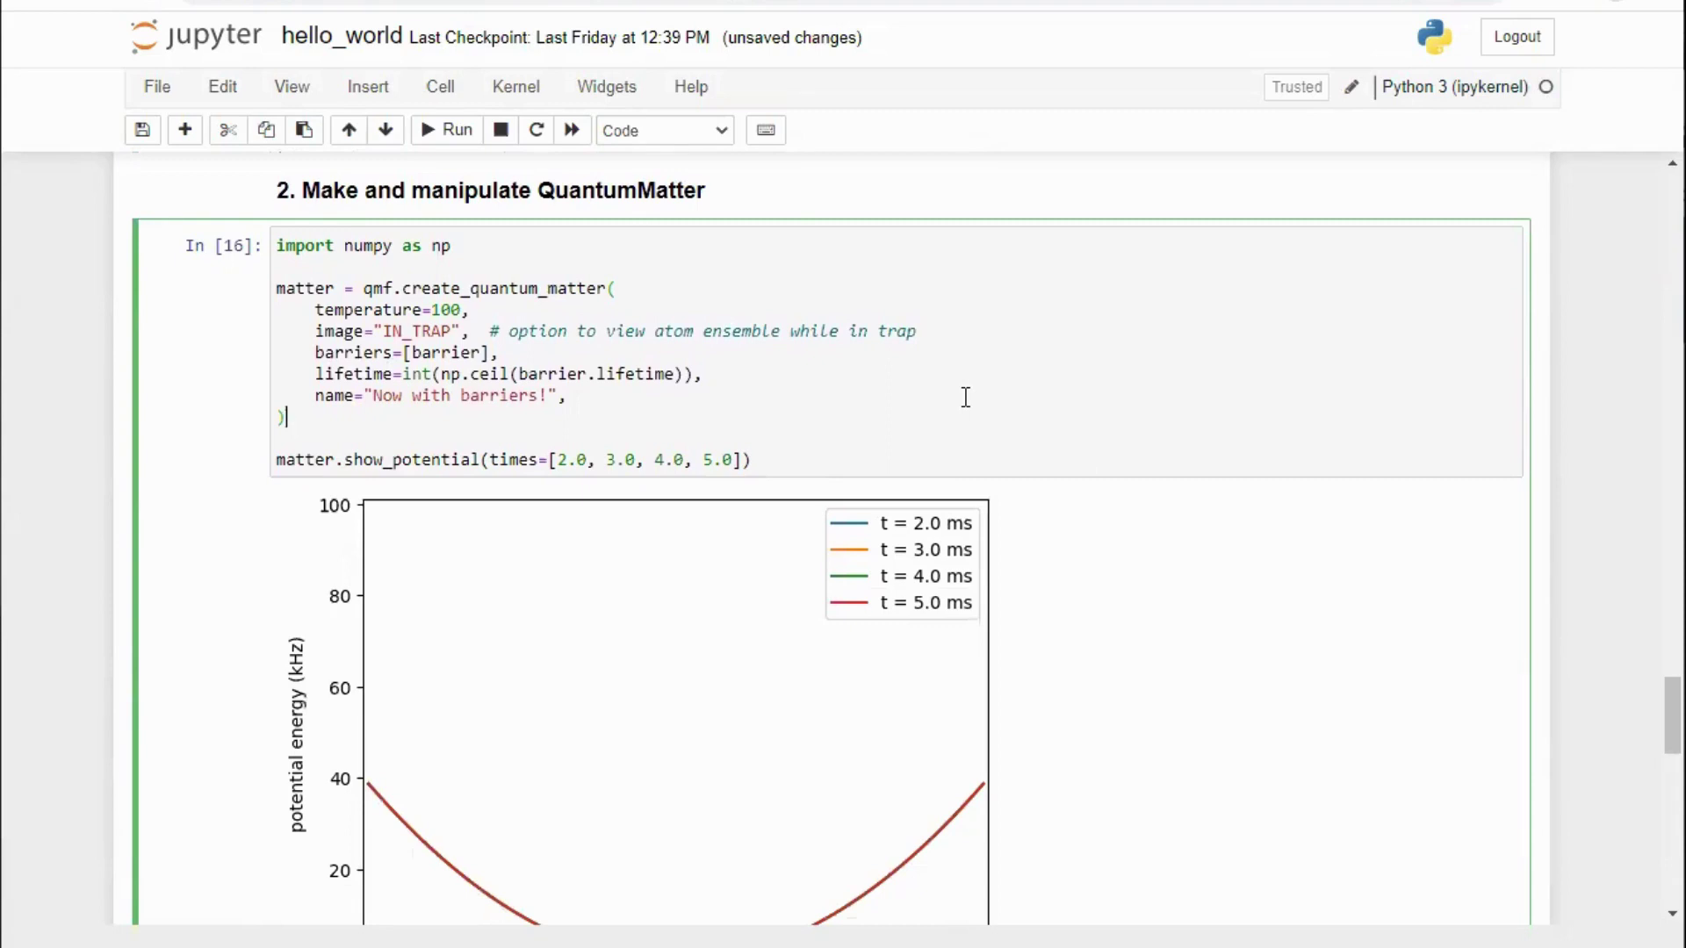
{"action": "key", "text": "shift+Return"}
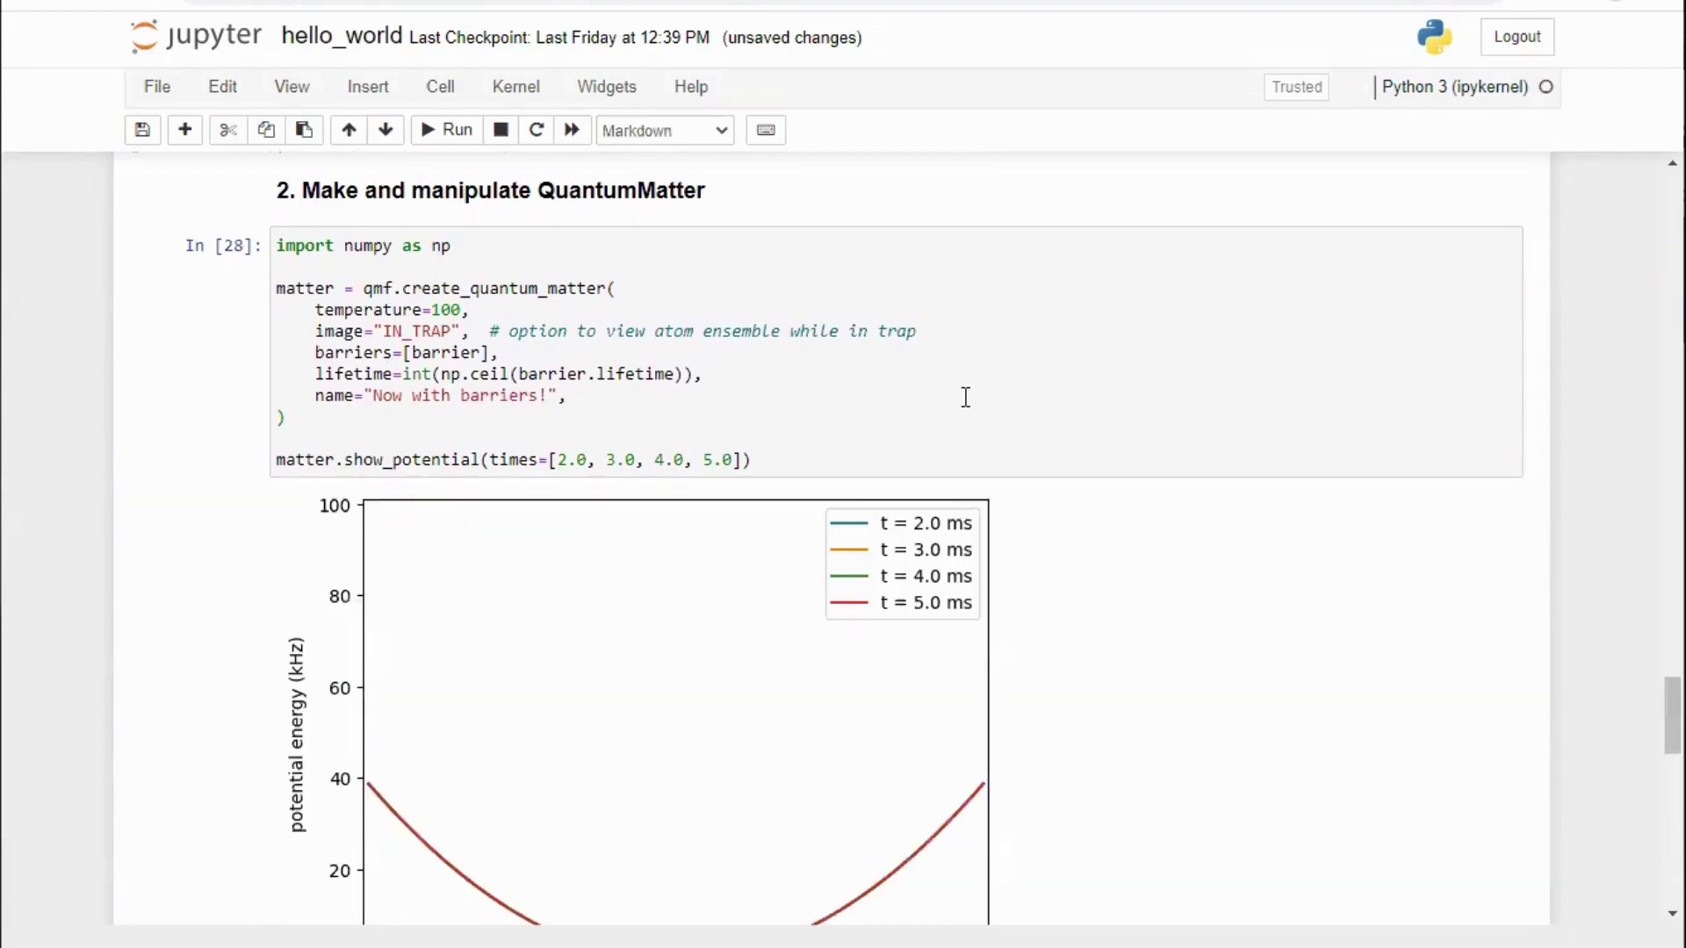
{"action": "scroll", "coordinate": [1141, 354], "scroll_direction": "down", "scroll_amount": 2}
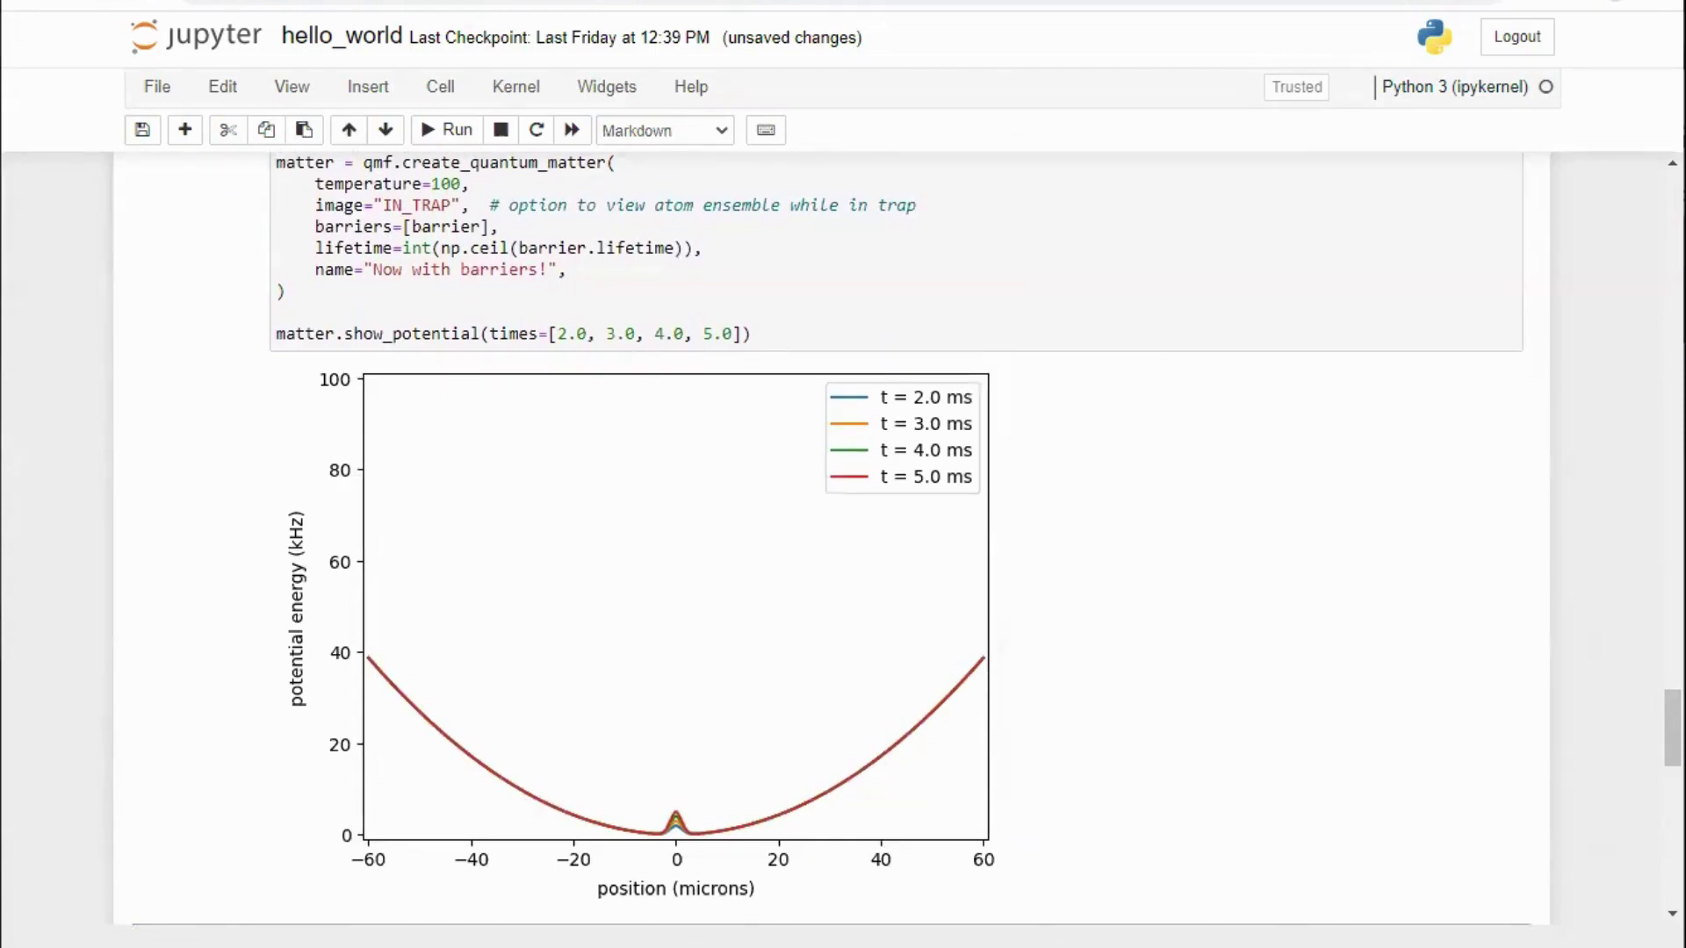
{"action": "scroll", "coordinate": [1109, 571], "scroll_direction": "down", "scroll_amount": 5}
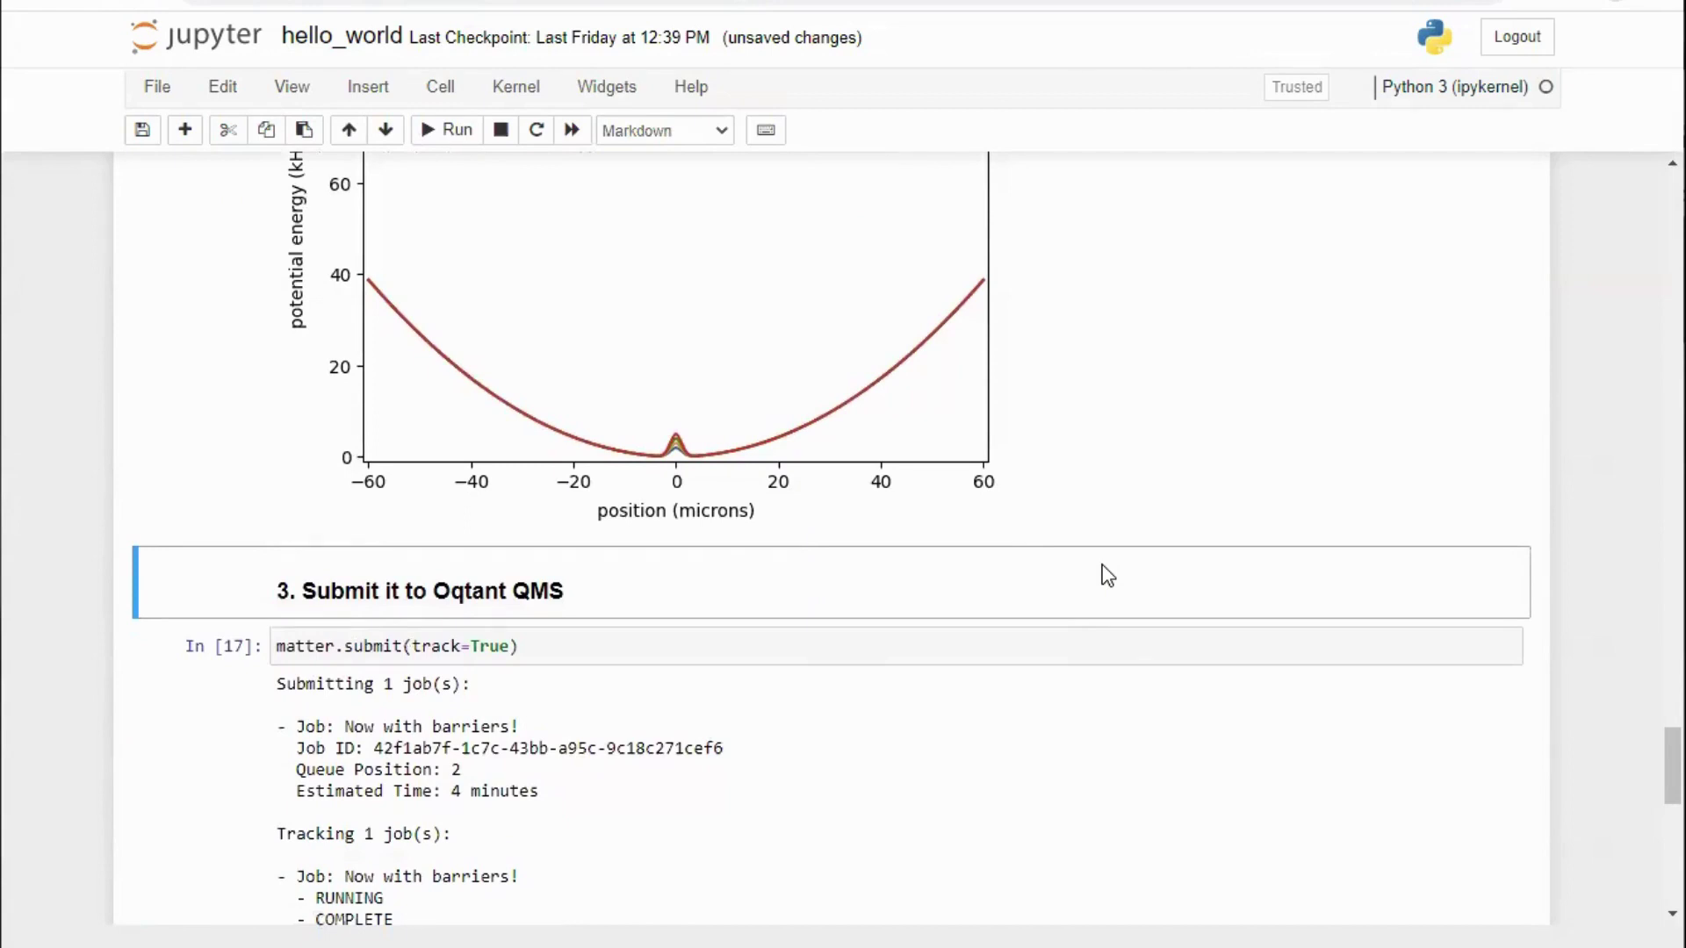
Step: Submit the 'Now with barriers!' job to Oqtant and track it until 'All job(s) complete'
{"action": "left_click", "coordinate": [1035, 642]}
{"action": "key", "text": "shift+Return"}
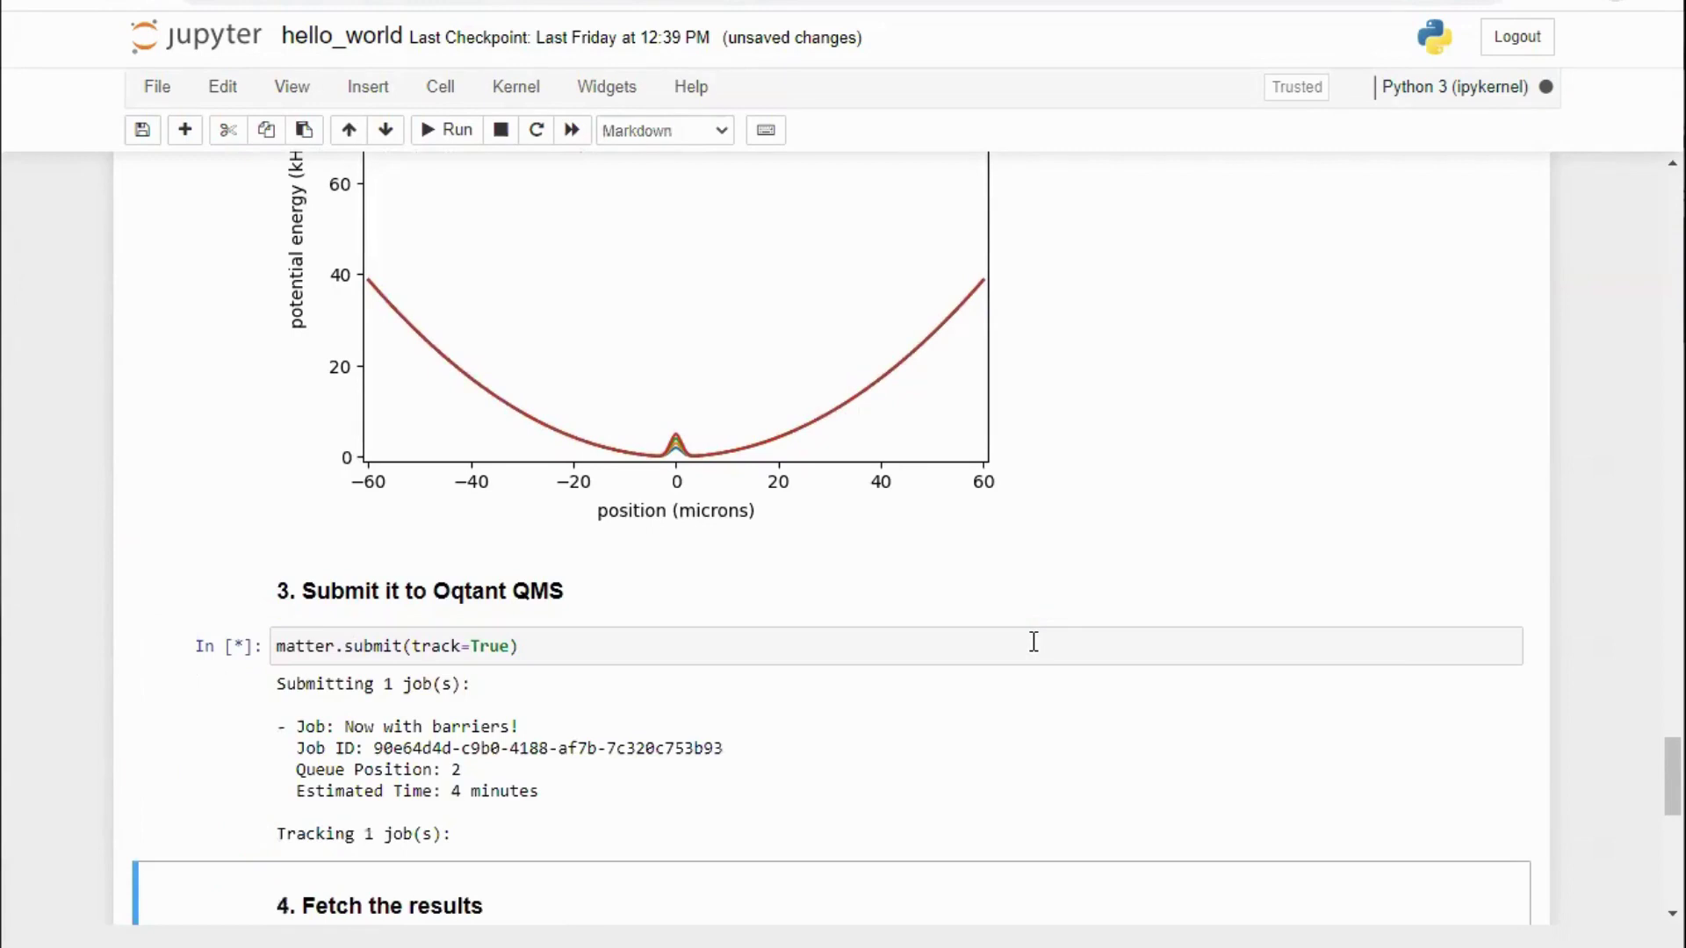
{"action": "scroll", "coordinate": [1035, 642], "scroll_direction": "down", "scroll_amount": 5}
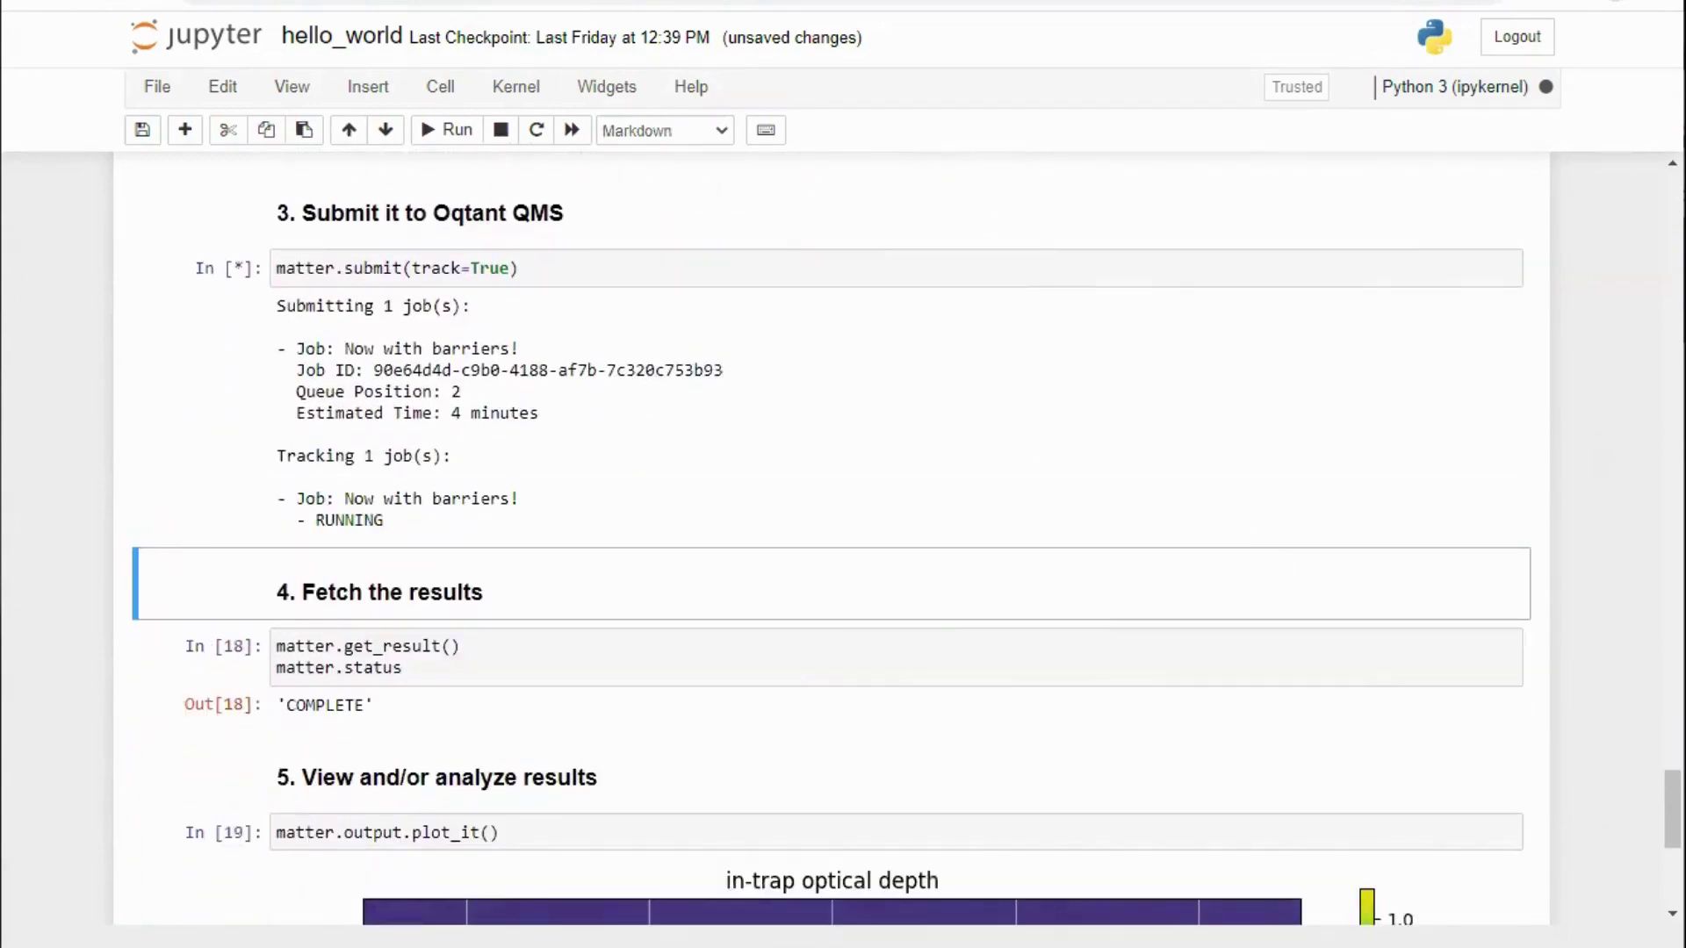
{"action": "scroll", "coordinate": [1329, 538], "scroll_direction": "down", "scroll_amount": 2}
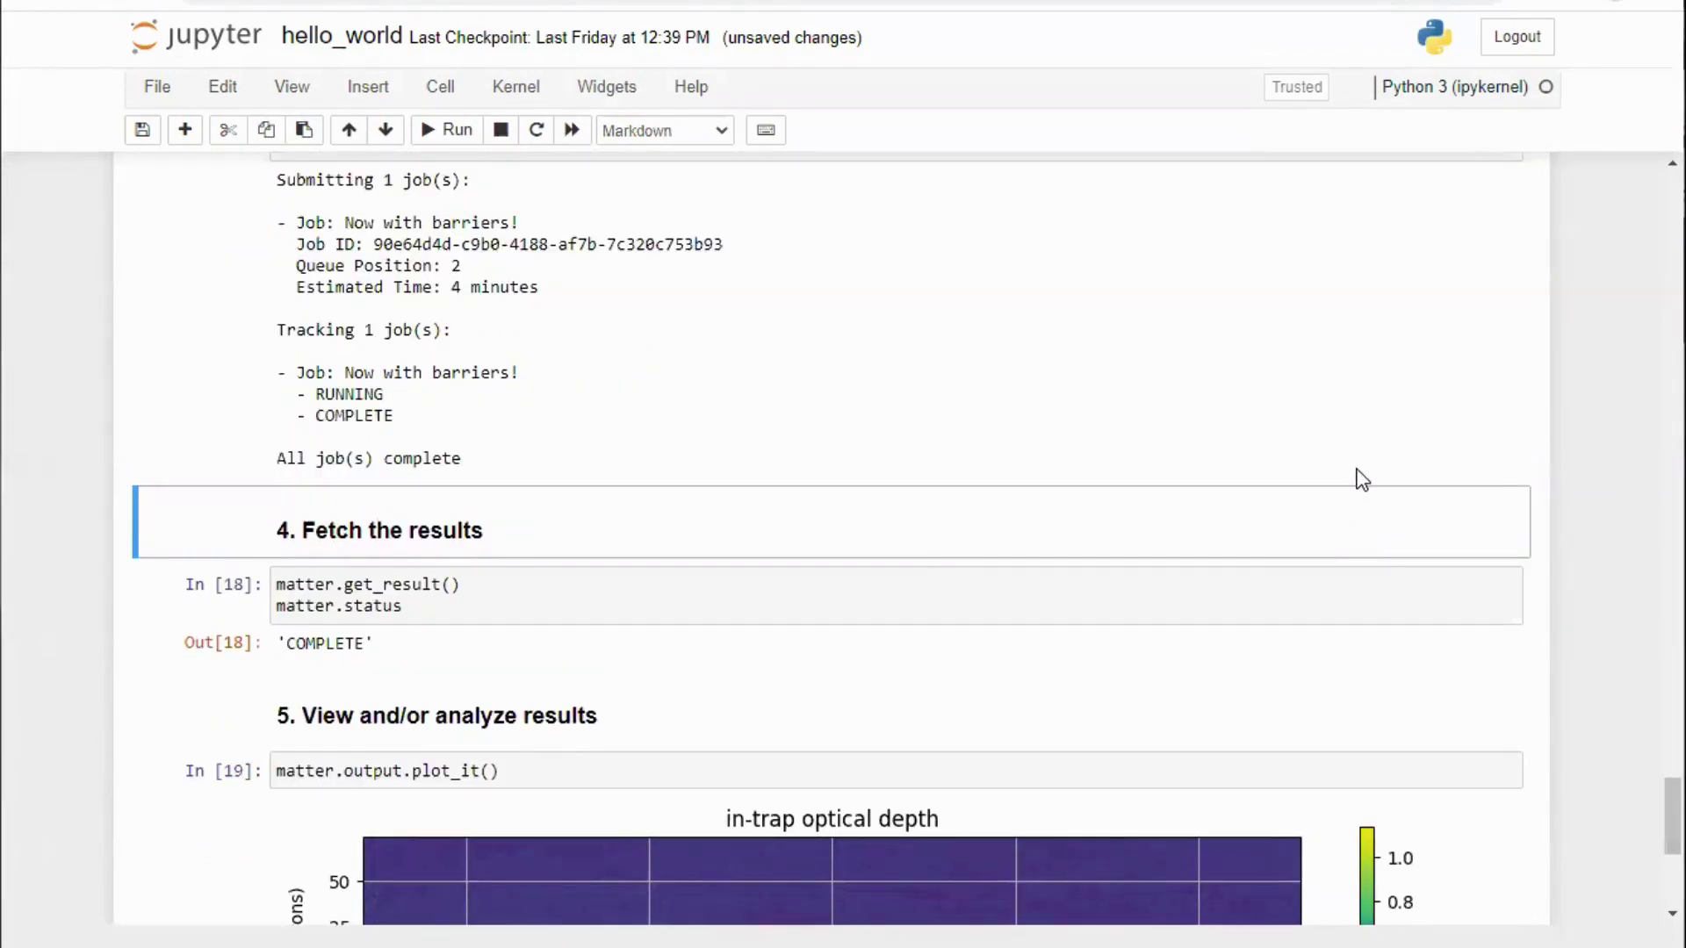
Step: Fetch the results of the completed barrier job
{"action": "left_click", "coordinate": [1052, 621]}
{"action": "key", "text": "shift+Return"}
{"action": "scroll", "coordinate": [1063, 597], "scroll_direction": "down", "scroll_amount": 1}
{"action": "scroll", "coordinate": [1069, 571], "scroll_direction": "down", "scroll_amount": 2}
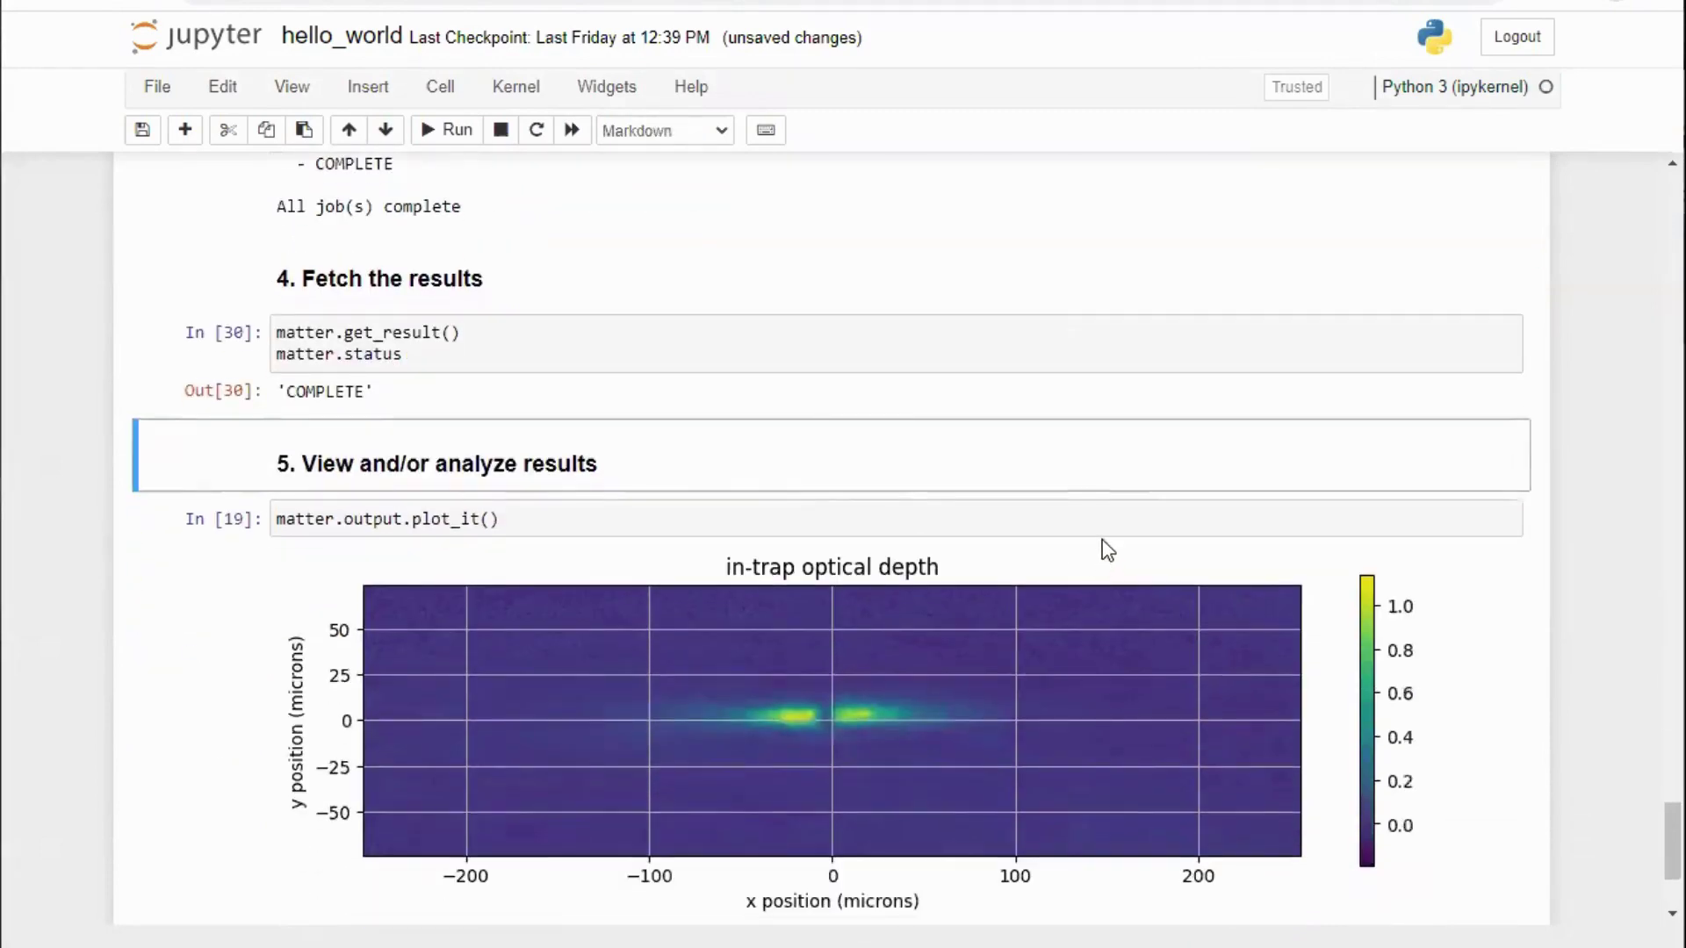
Step: Plot the barrier job's in-trap optical depth, showing the cloud split around 0 microns
{"action": "left_click", "coordinate": [1060, 516]}
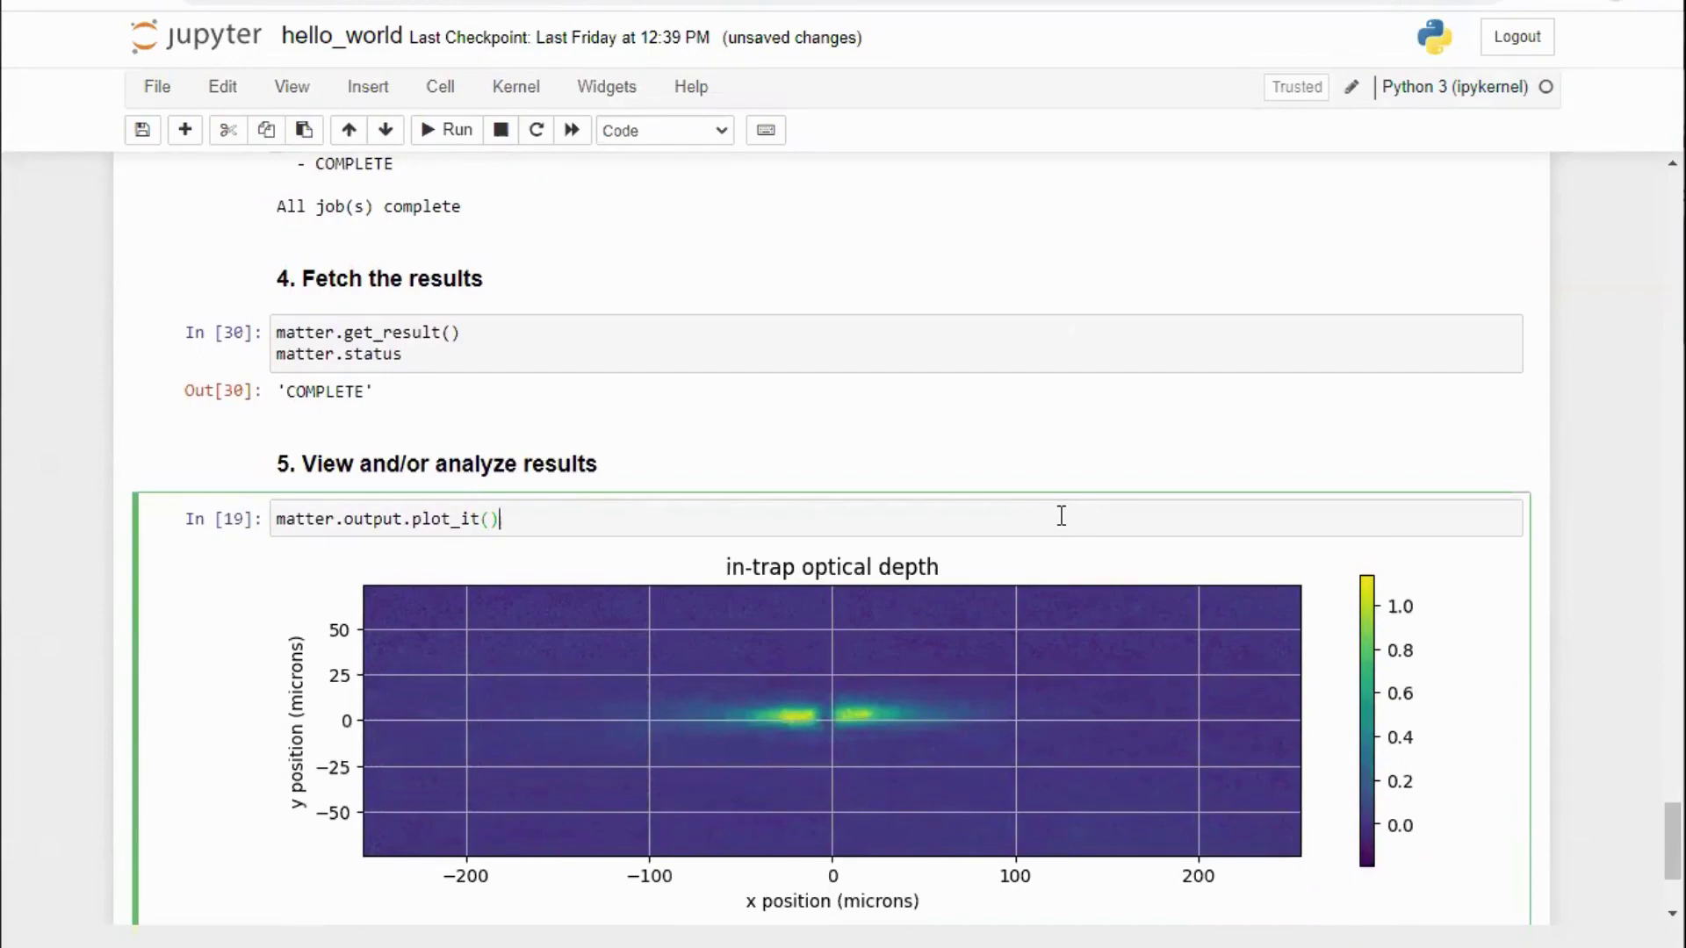
{"action": "key", "text": "shift+Return"}
{"action": "scroll", "coordinate": [1054, 510], "scroll_direction": "down", "scroll_amount": 4}
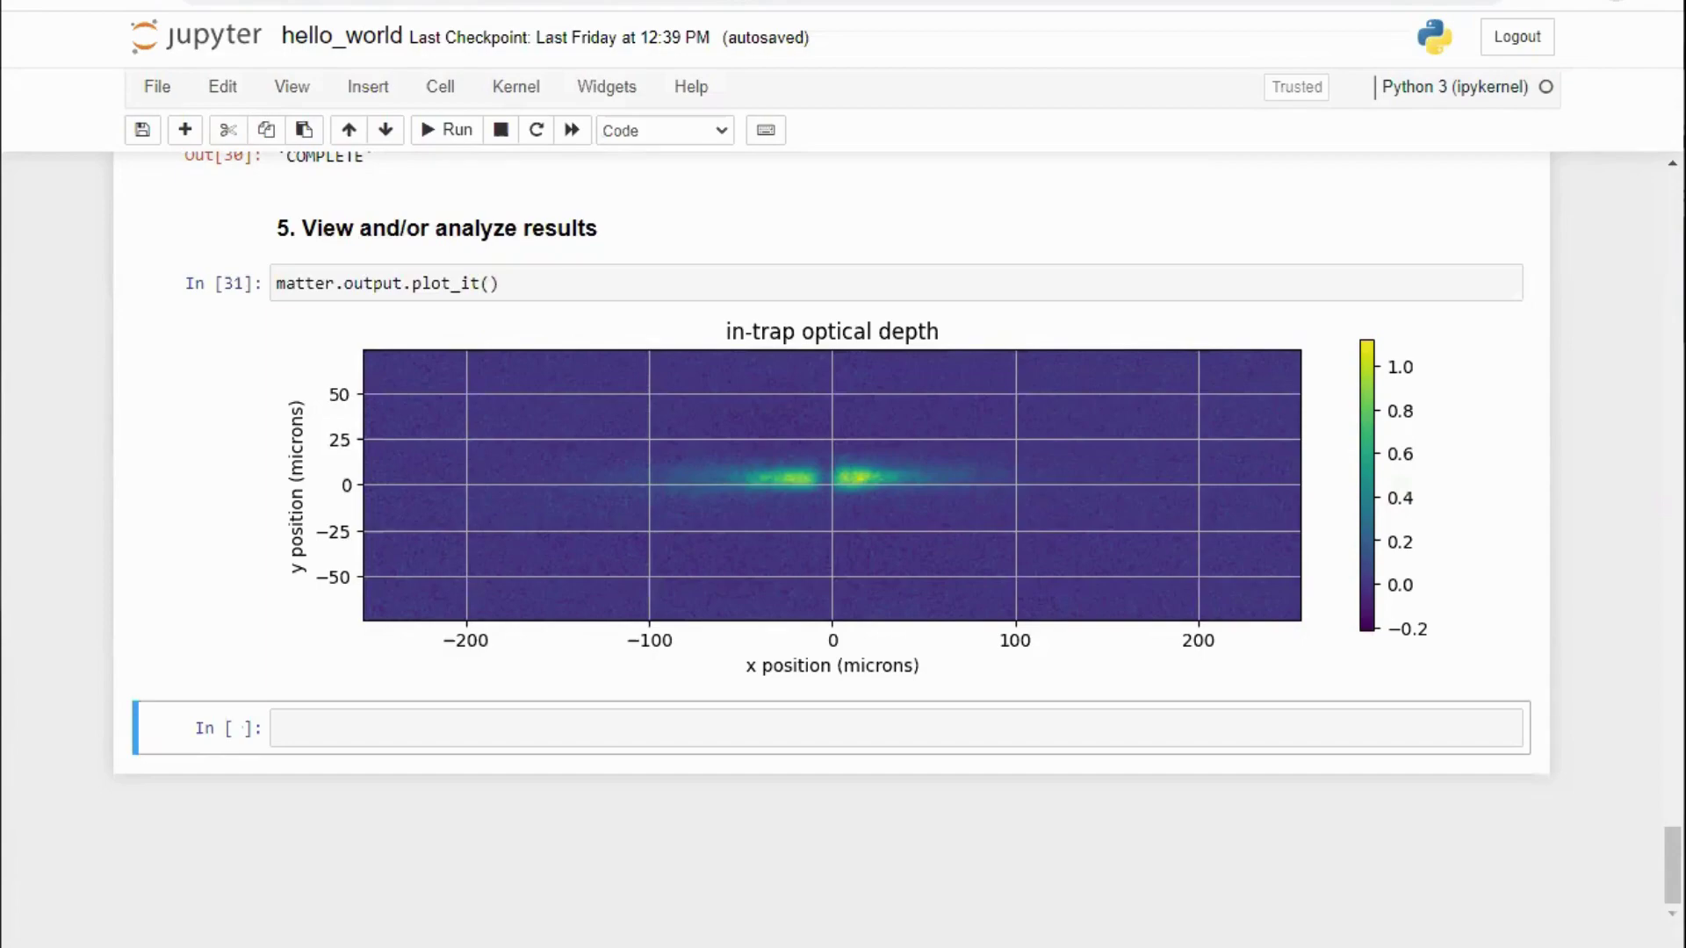
Step: Leave the notebook for the demos folder, then show Oqtant's About Oqtant API page
{"action": "left_click", "coordinate": [1151, 2]}
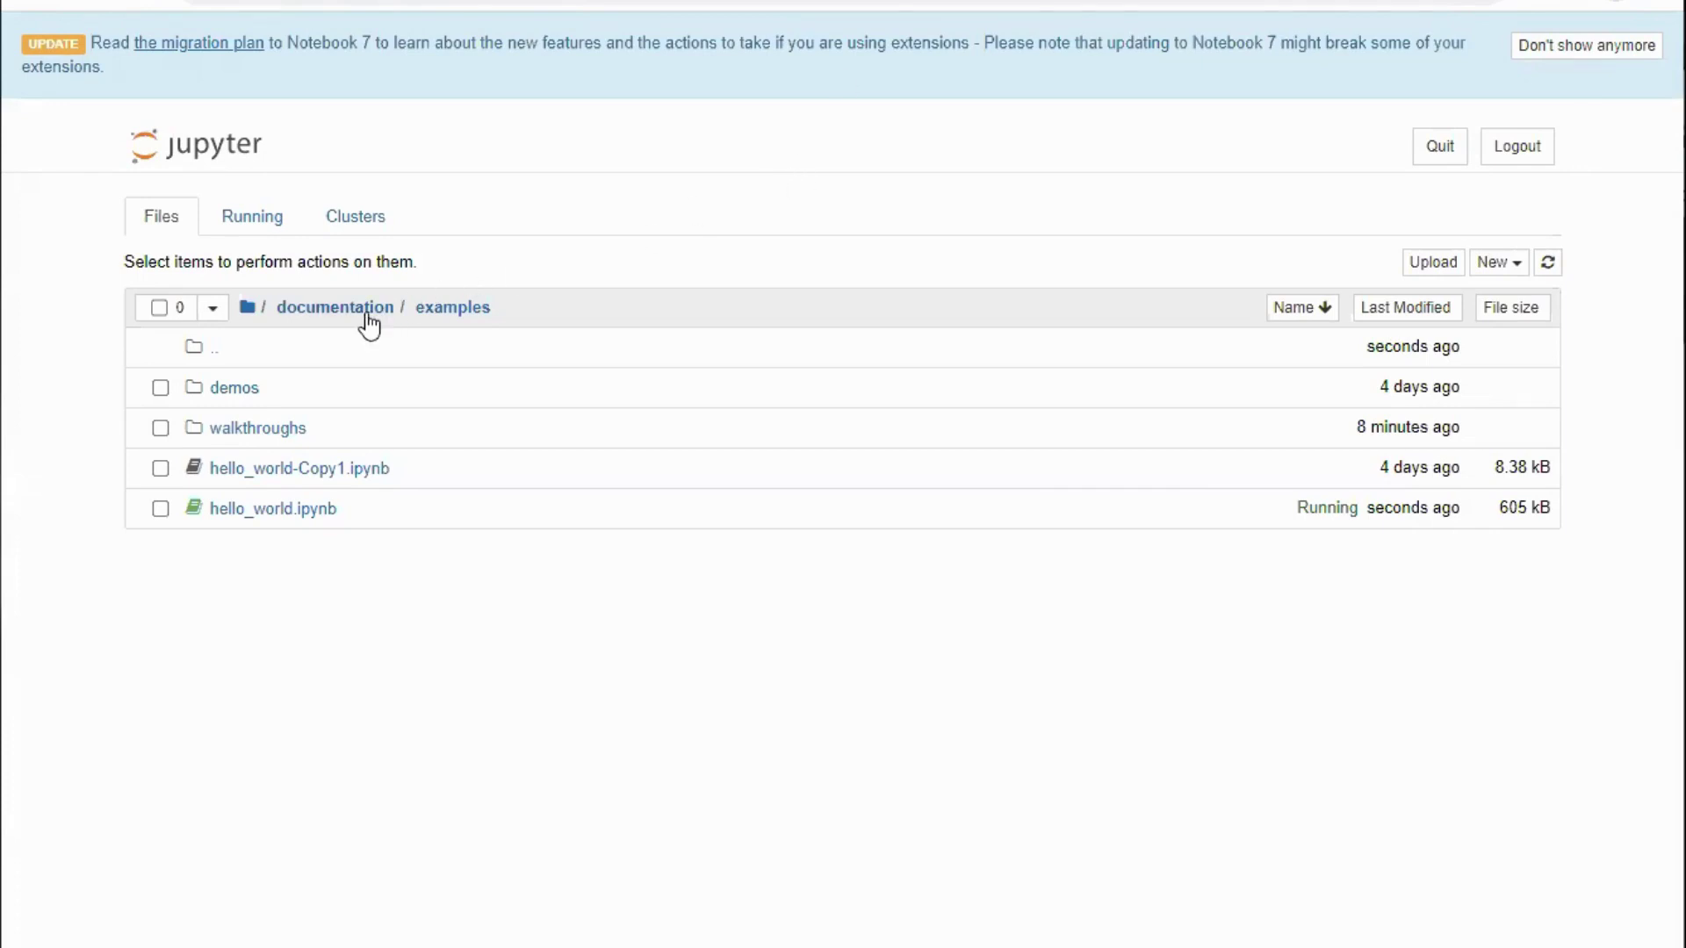
{"action": "left_click", "coordinate": [236, 392]}
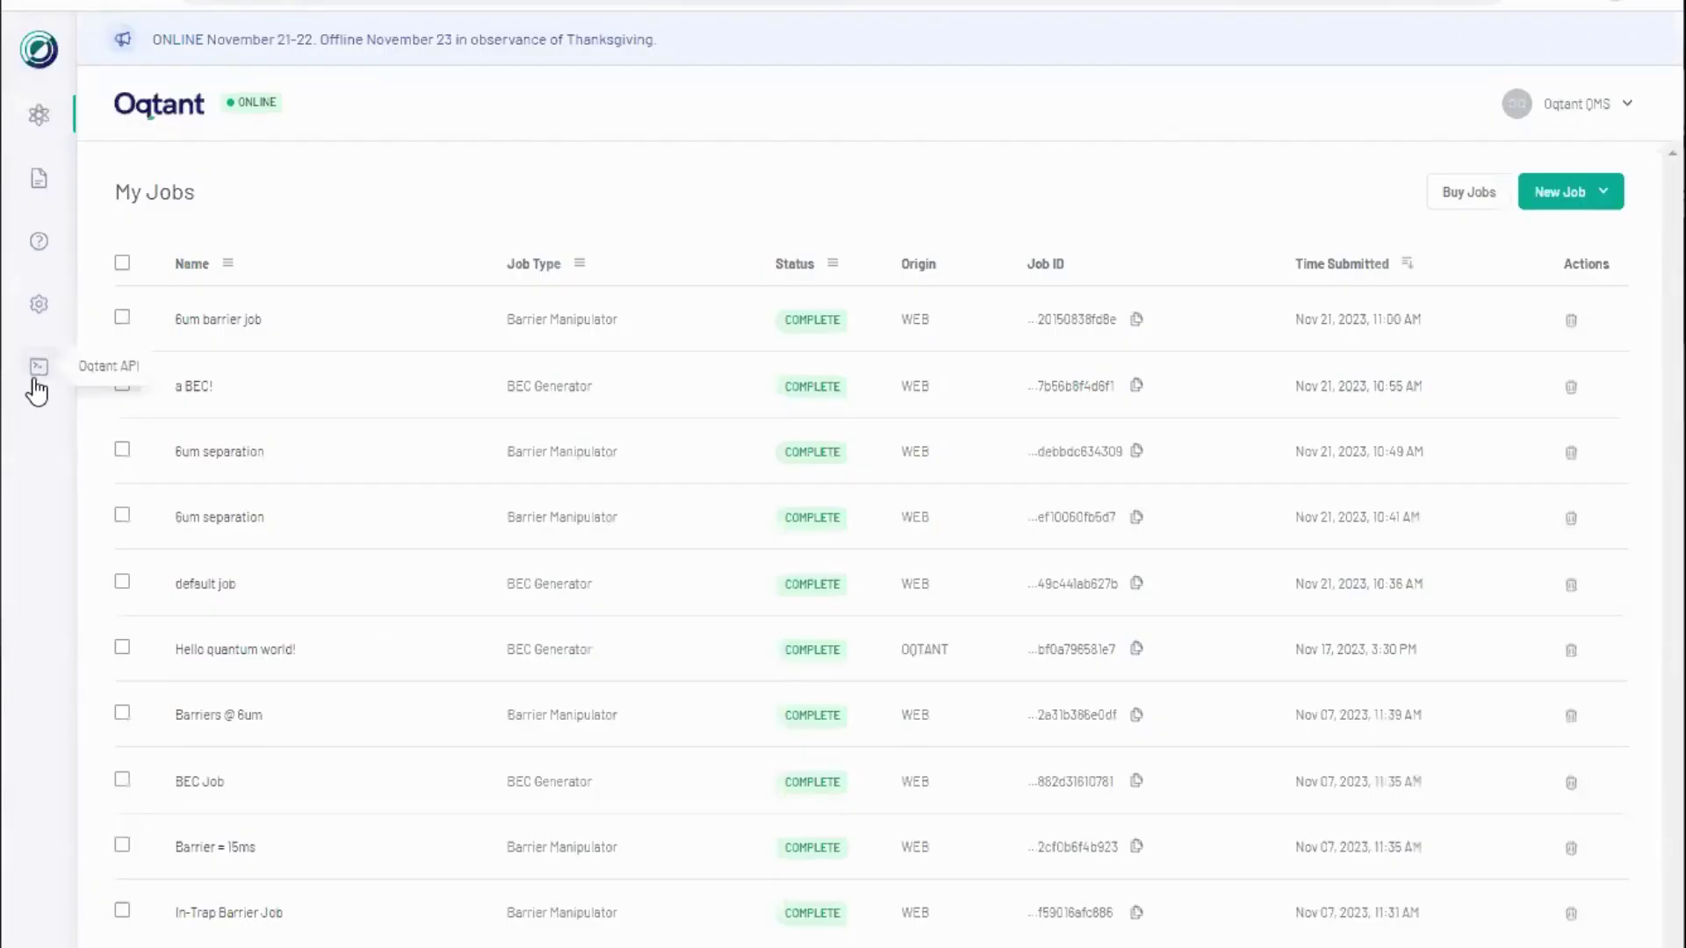
{"action": "left_click", "coordinate": [38, 366]}
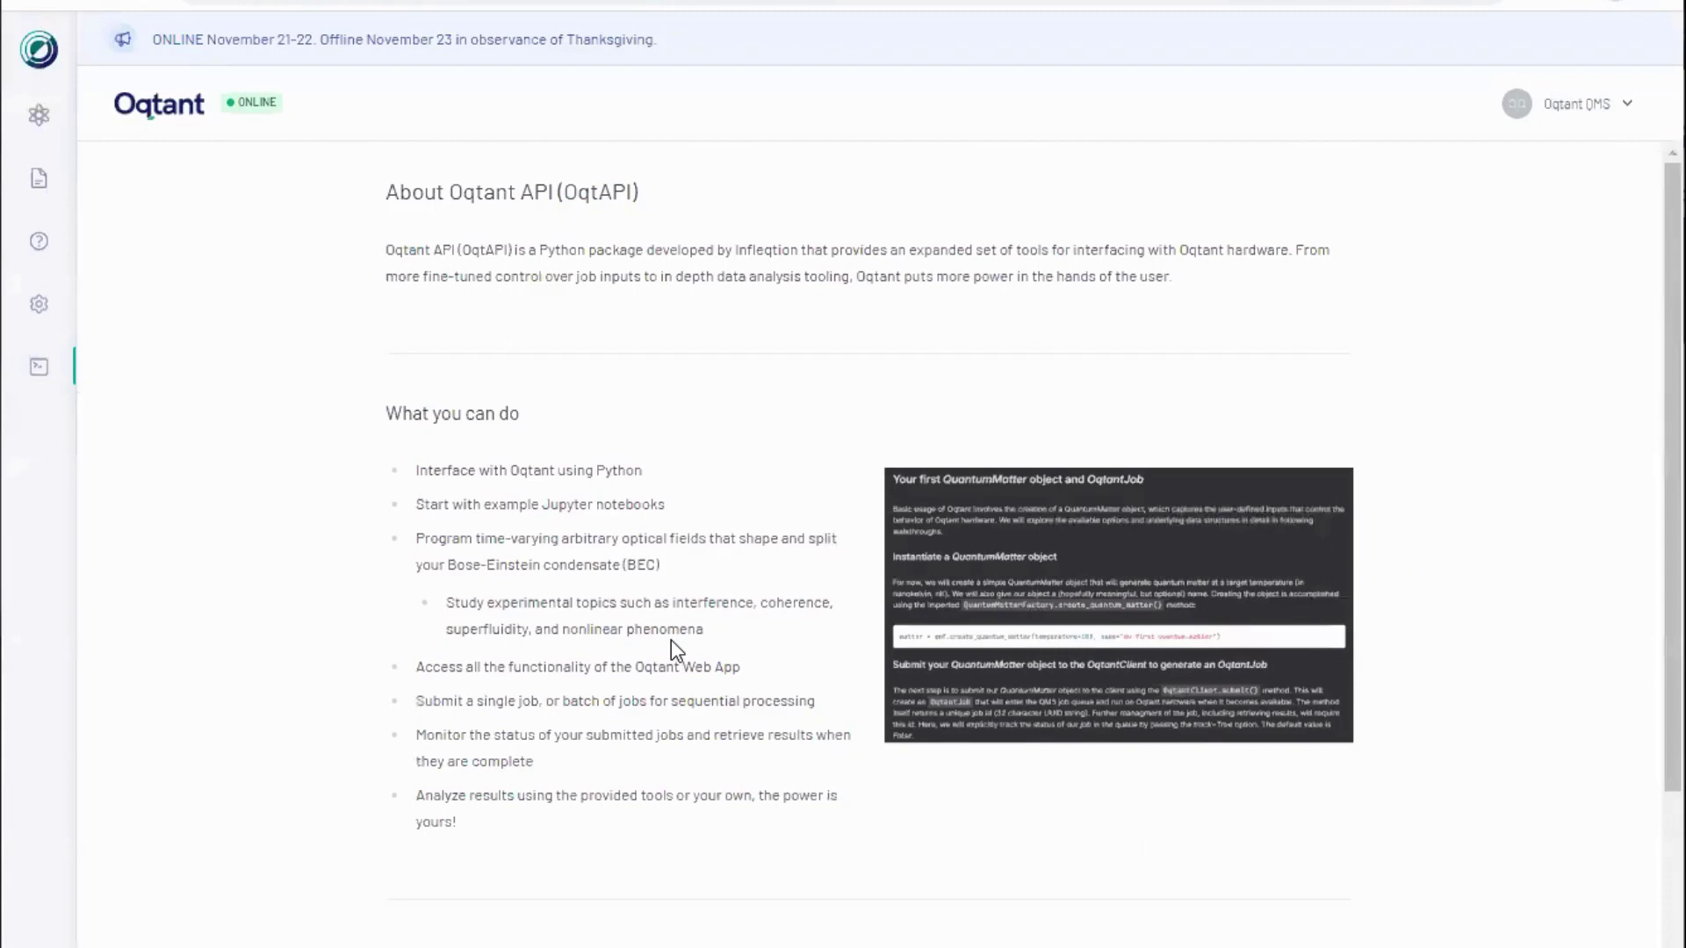